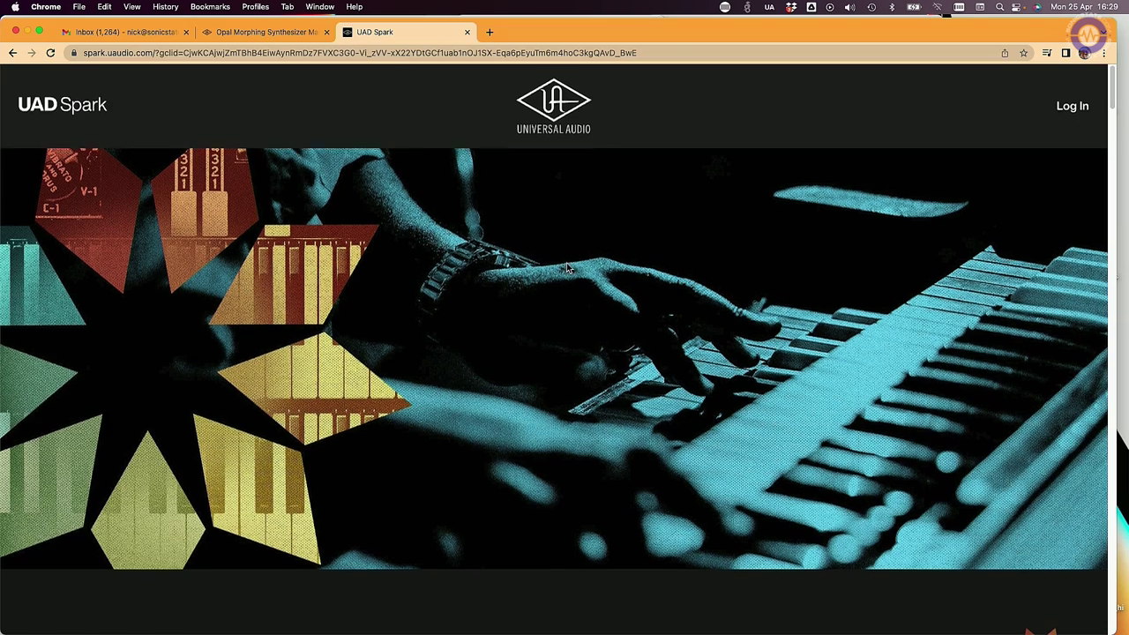
Step: Look through the included plug-ins on the UAD Spark page down to the UAD Instruments section and the Opal Morphing Synthesizer entry
scroll(567, 268, down, 5)
scroll(567, 268, down, 8)
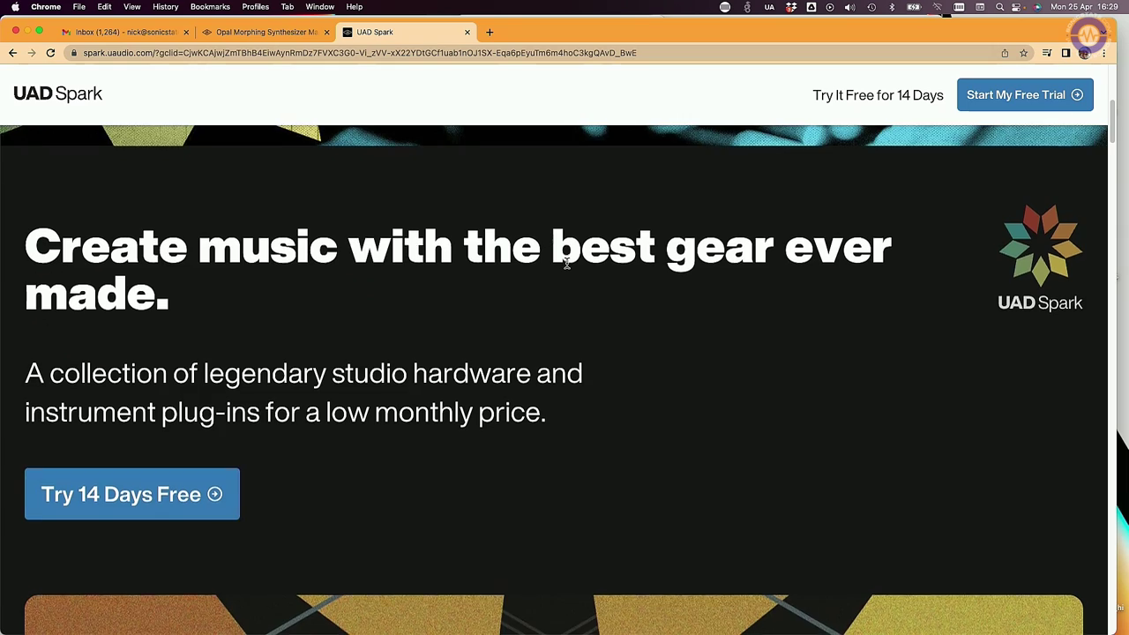
scroll(567, 268, down, 10)
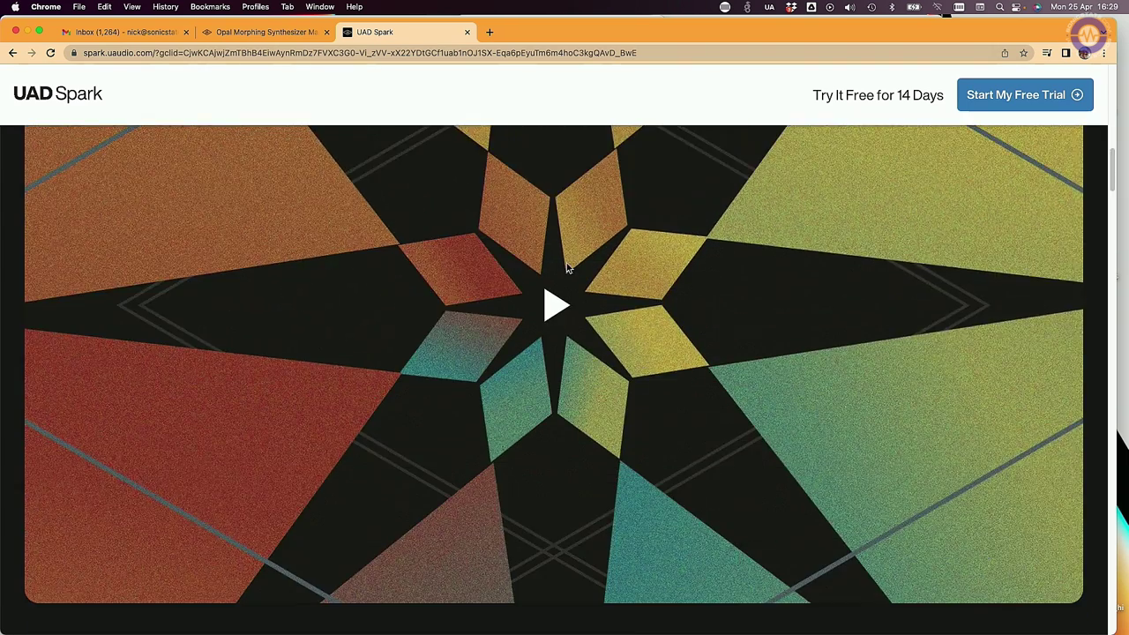
scroll(582, 276, down, 6)
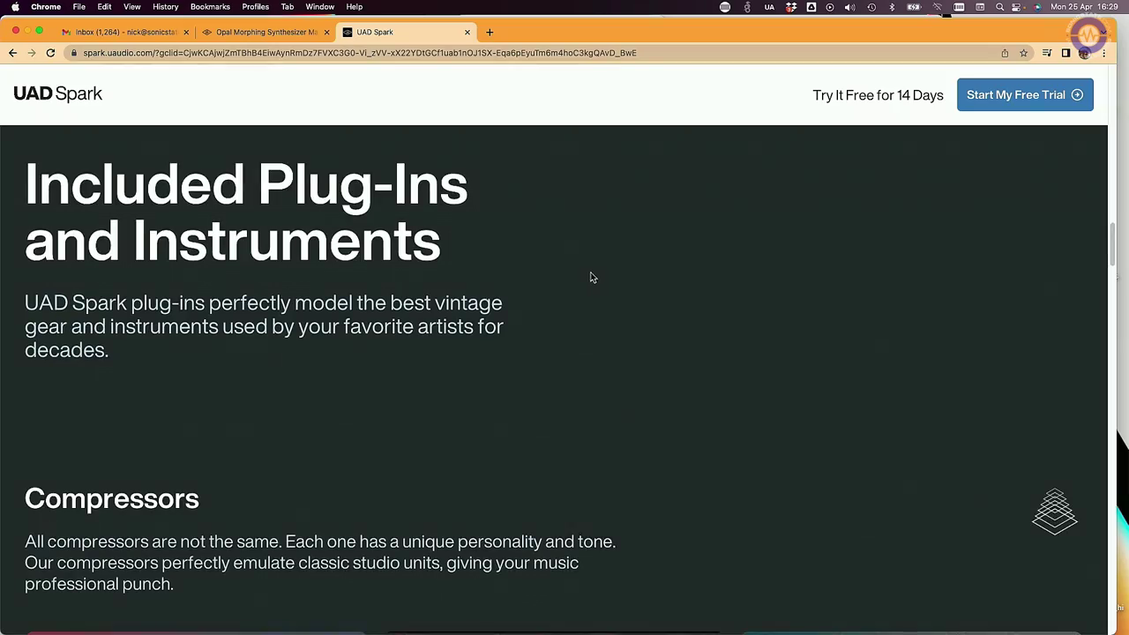
scroll(594, 277, down, 2)
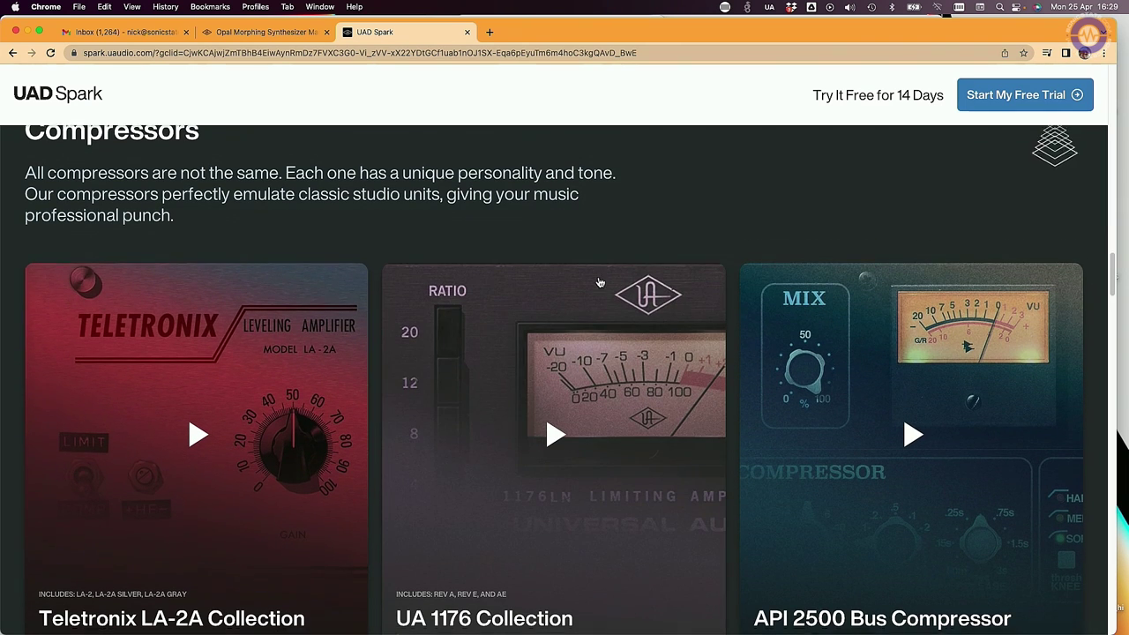
scroll(598, 282, down, 8)
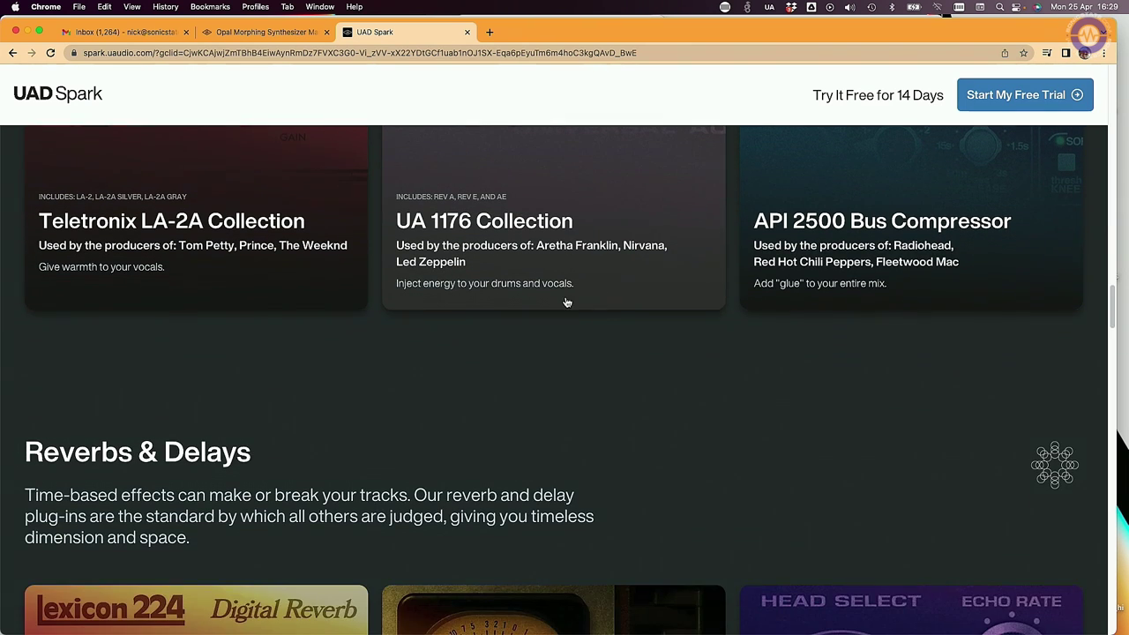
scroll(567, 303, down, 15)
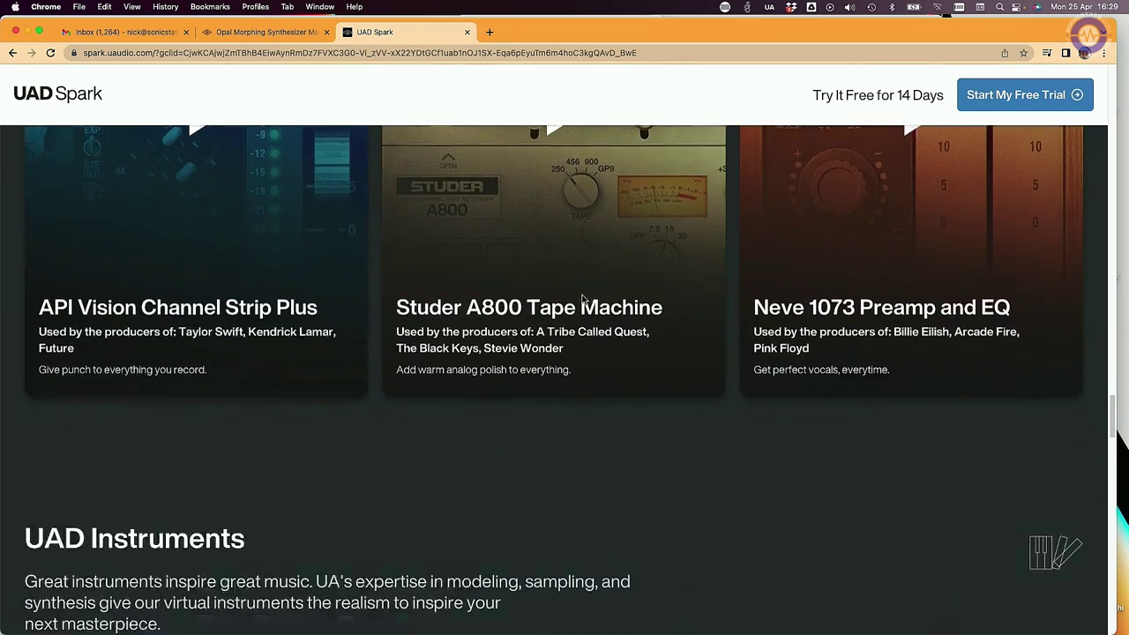
scroll(582, 300, down, 8)
scroll(578, 304, down, 5)
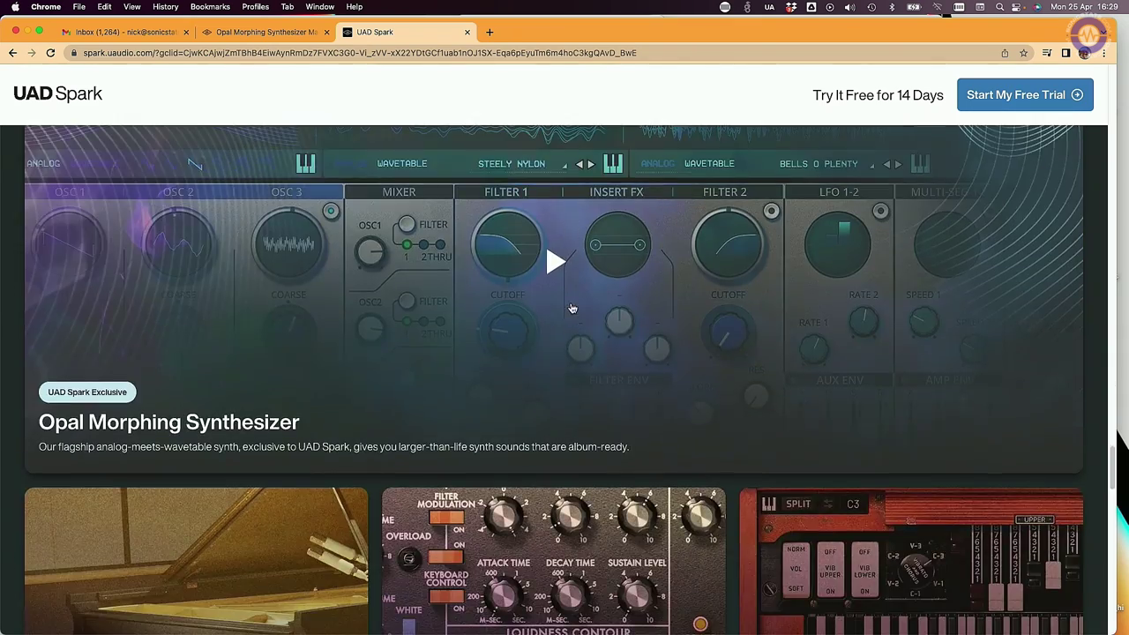
scroll(529, 326, down, 5)
scroll(250, 428, down, 2)
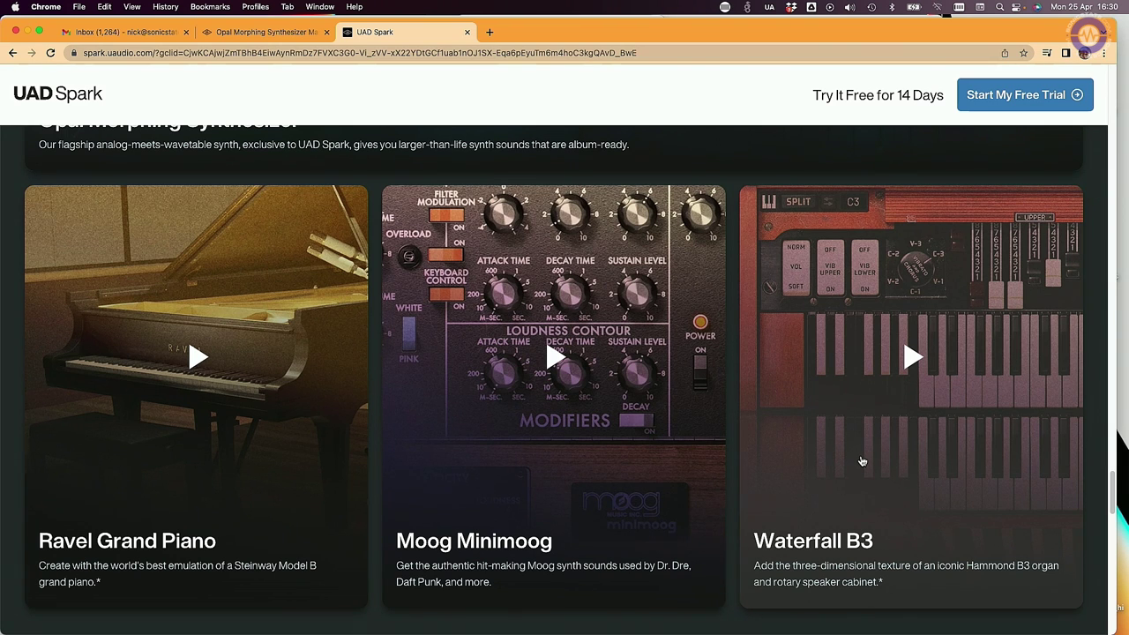
scroll(863, 461, up, 5)
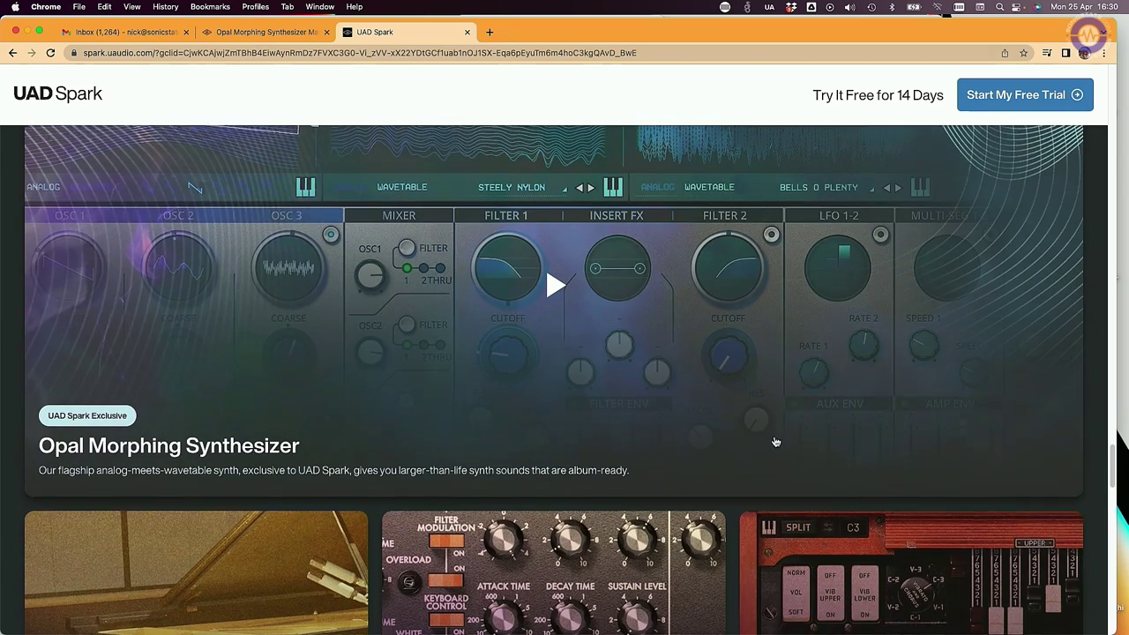
scroll(773, 458, up, 1)
Step: Switch to the Opal Morphing Synth plug-in, put oscillator 1 in analog mode and set its waveform to triangle
key(ctrl+Right)
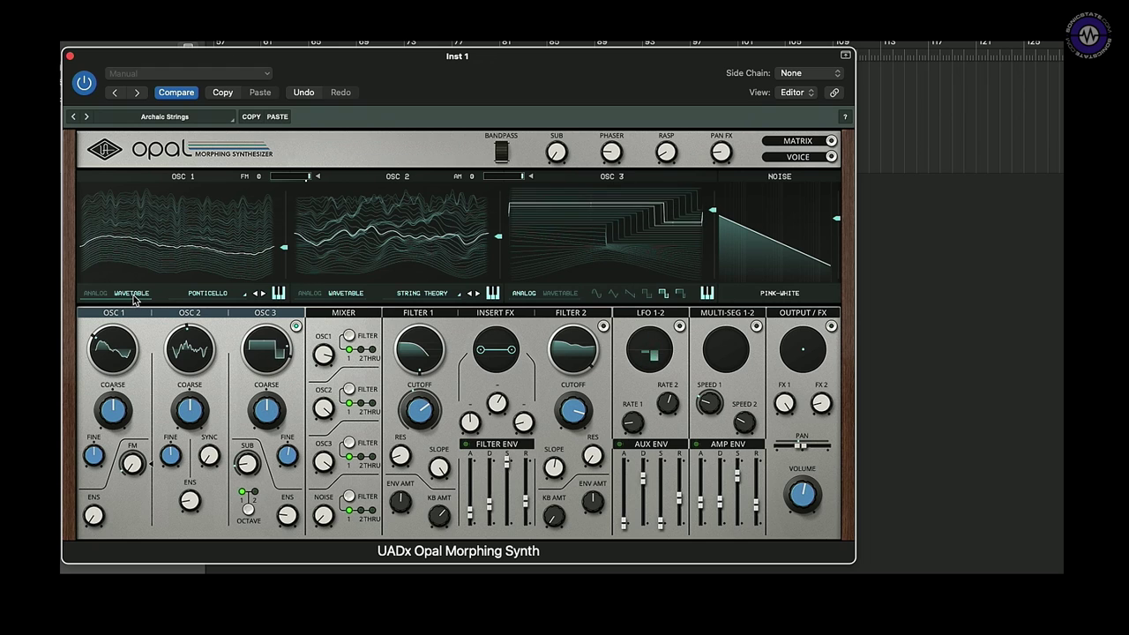
click(92, 294)
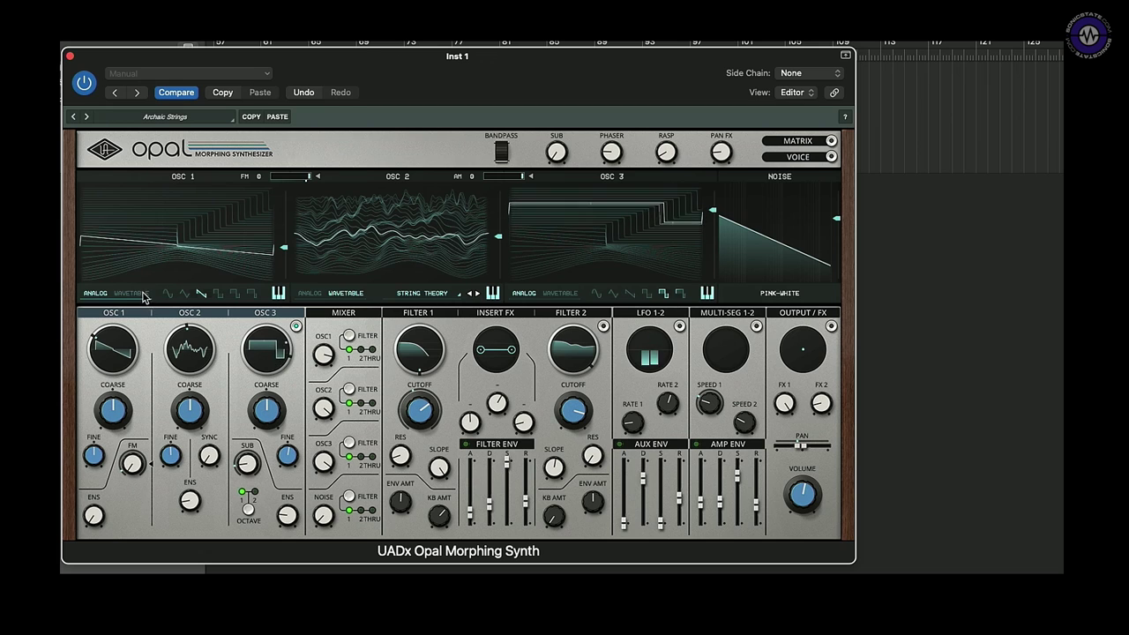
drag(176, 258, 172, 297)
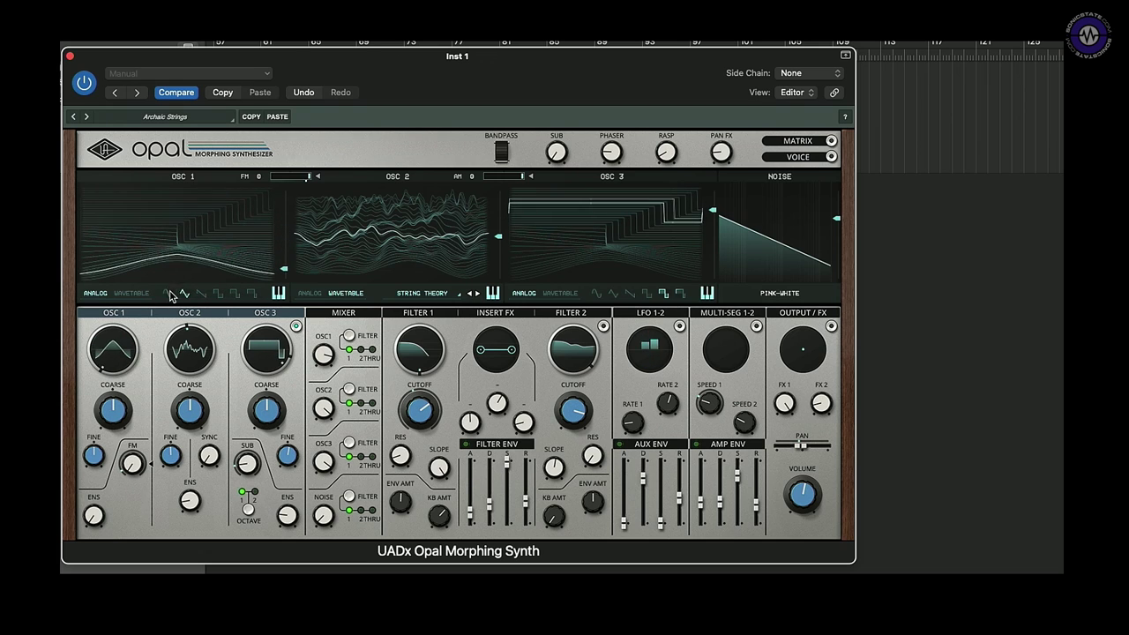
click(218, 293)
click(184, 293)
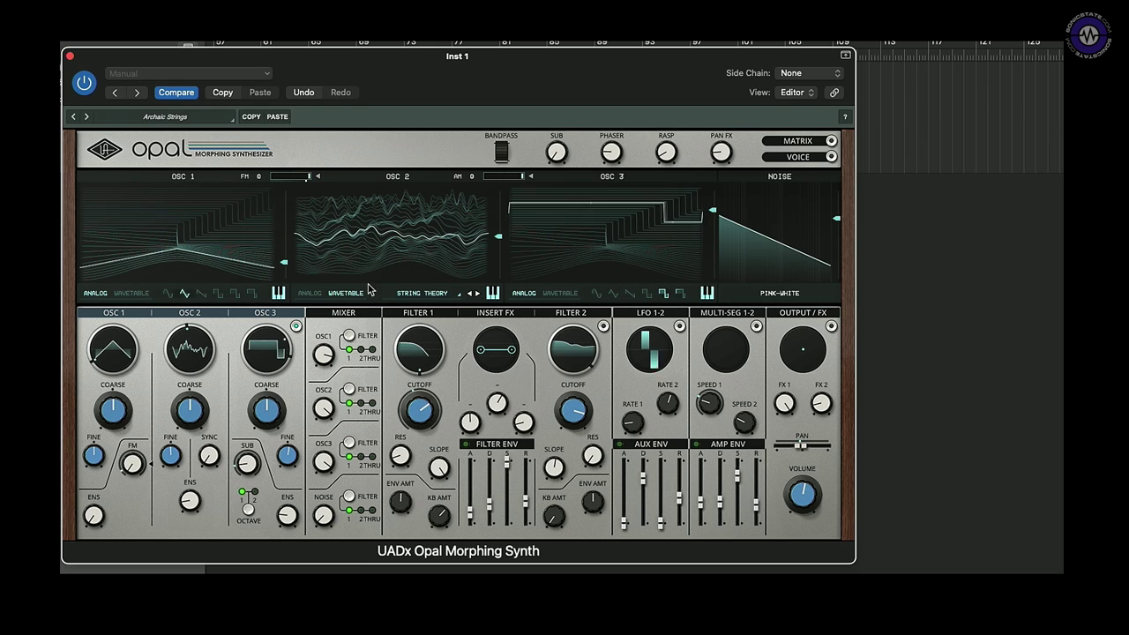
Step: View the list of wavetables available for oscillator 2 and close it without choosing a different one
click(350, 295)
click(336, 298)
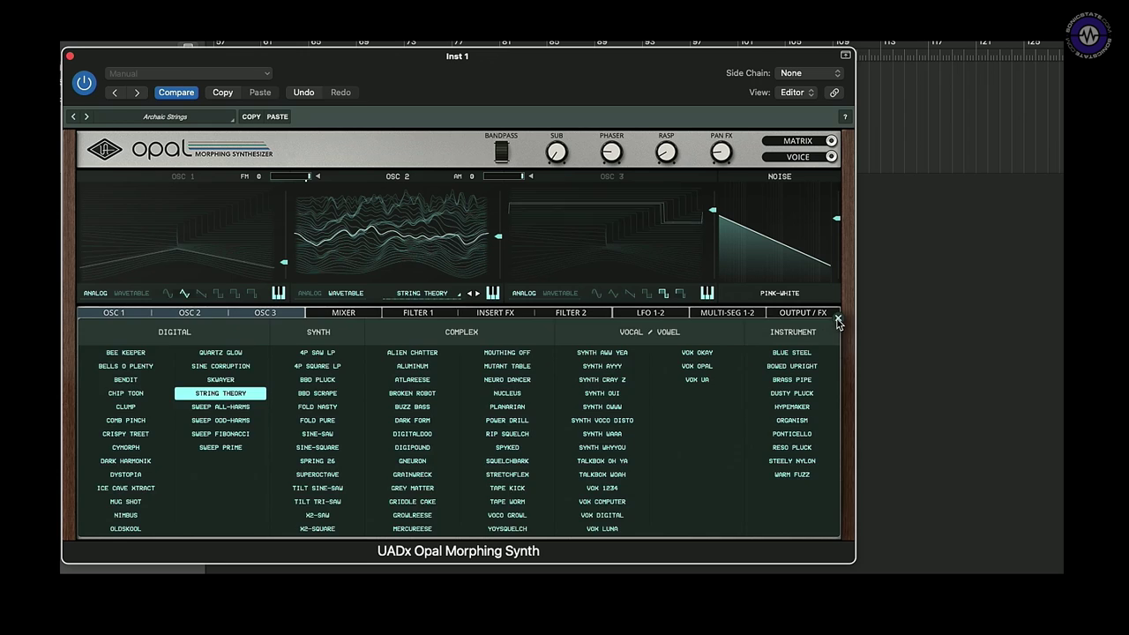
click(838, 321)
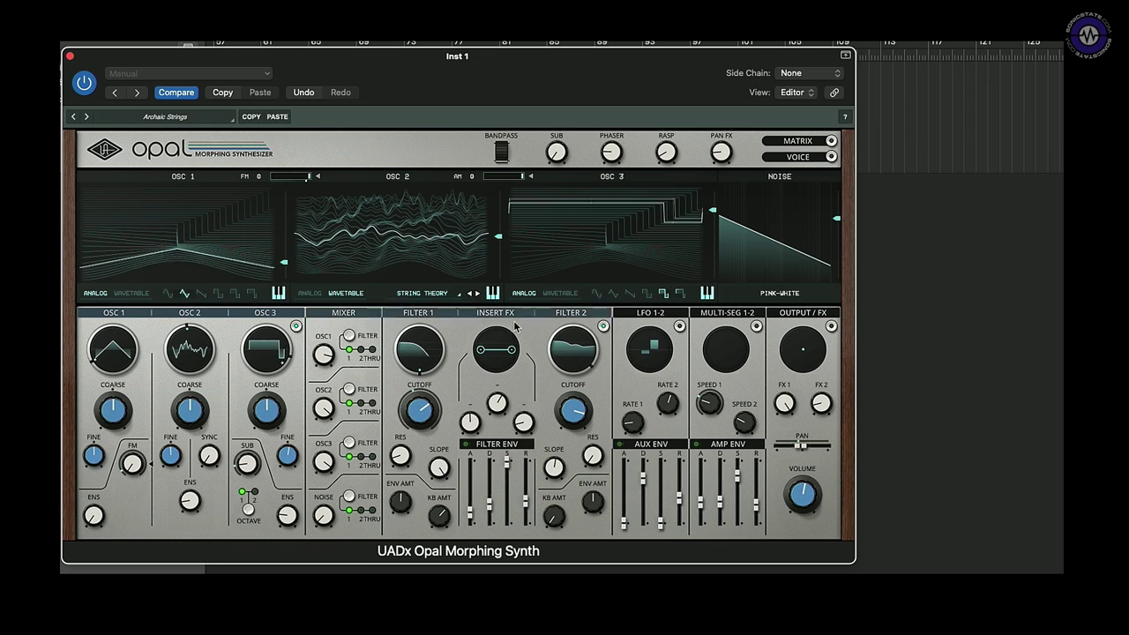
Step: Morph oscillator 1 to a square wave, and morph filter 1 to a notched response in the filter view
mouse_move(114, 356)
mouse_down()
mouse_move(131, 252)
mouse_move(164, 222)
mouse_move(124, 276)
mouse_move(142, 259)
mouse_move(97, 346)
mouse_up()
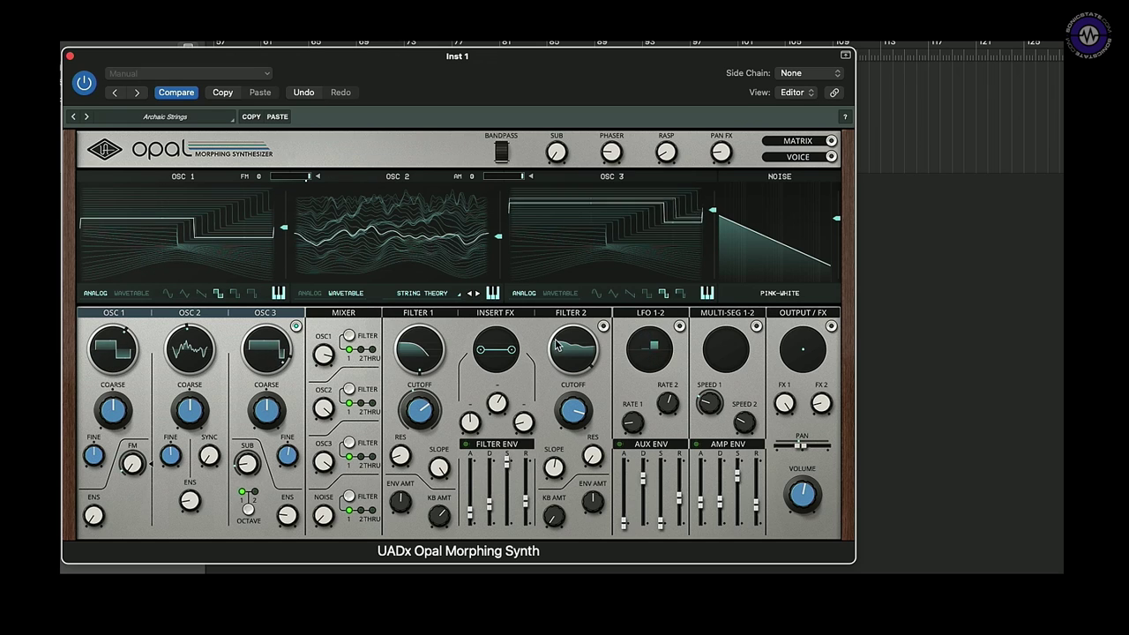
click(497, 349)
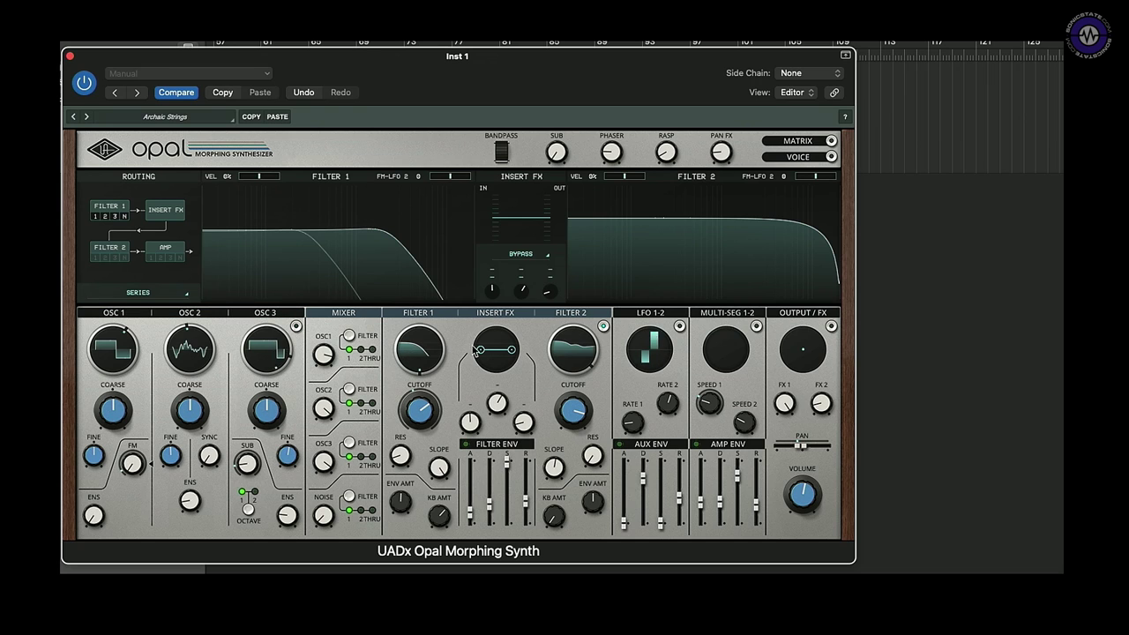
drag(418, 354, 416, 322)
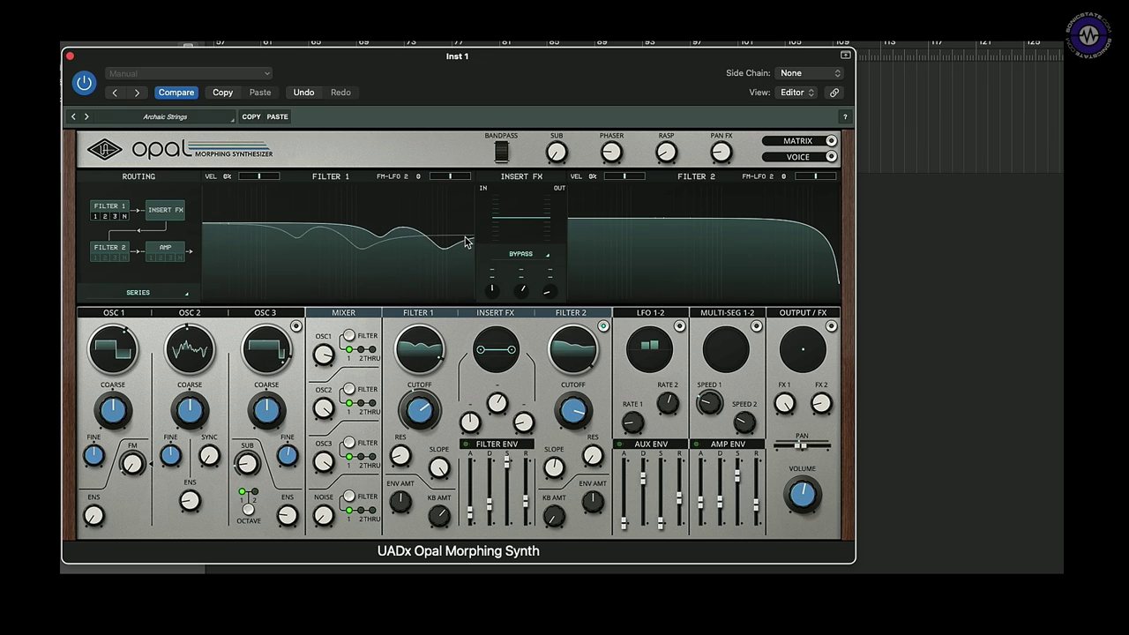
Step: View the LFO, Multi-Seg and Output / FX sections and return to the filter view
click(671, 337)
click(742, 322)
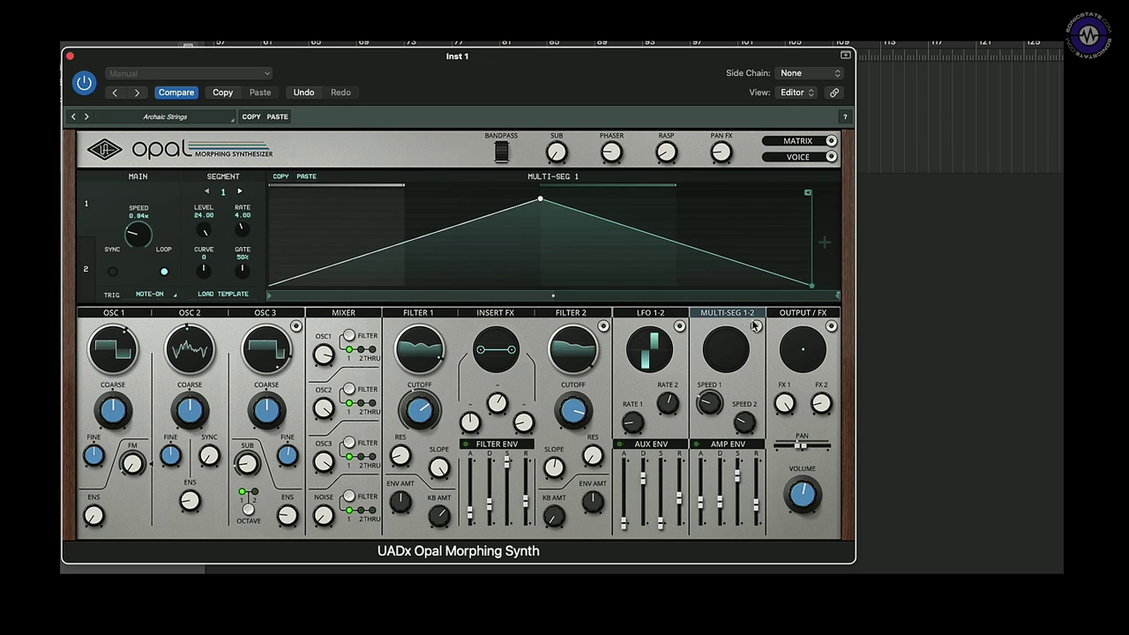
click(804, 316)
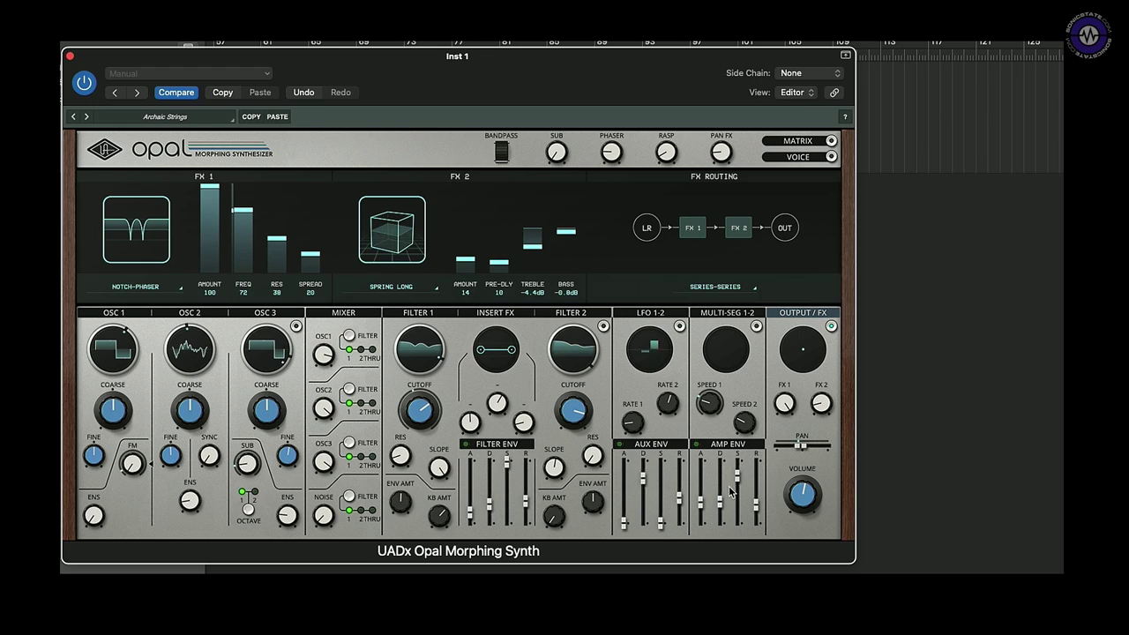
mouse_move(717, 482)
click(578, 311)
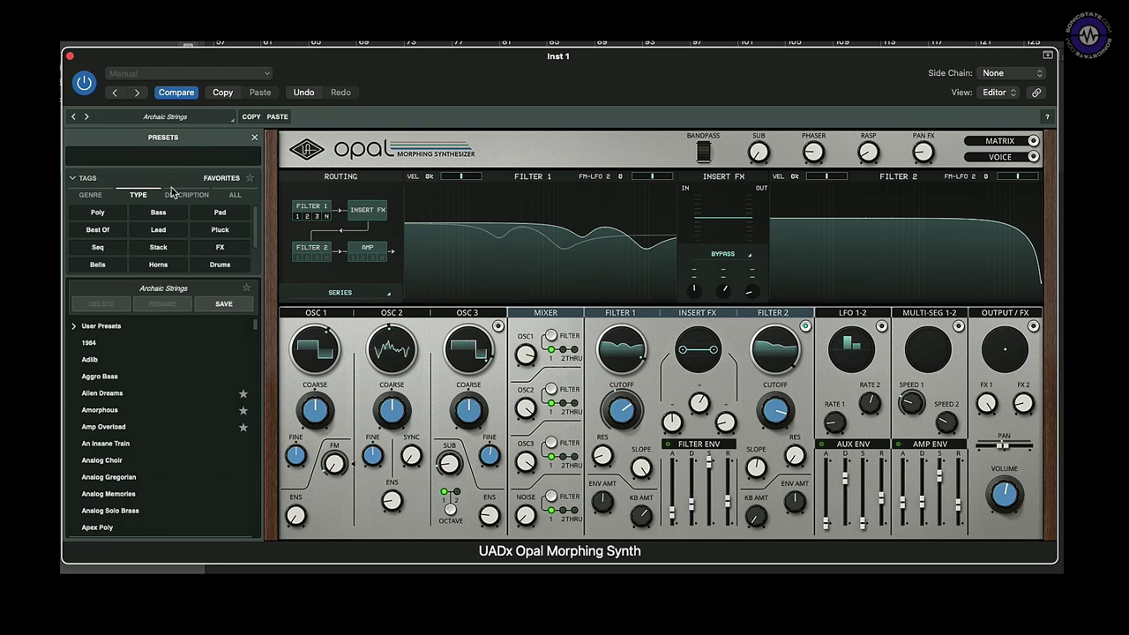
Step: Expand User Presets in the preset browser and load the nb_big_pad preset
click(75, 327)
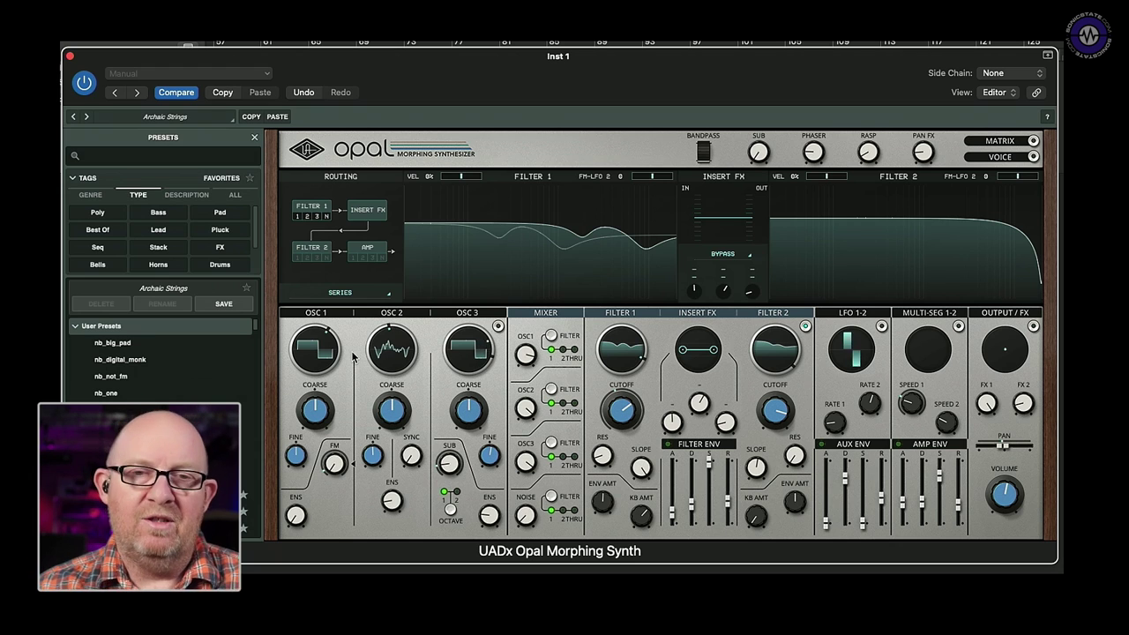
click(124, 343)
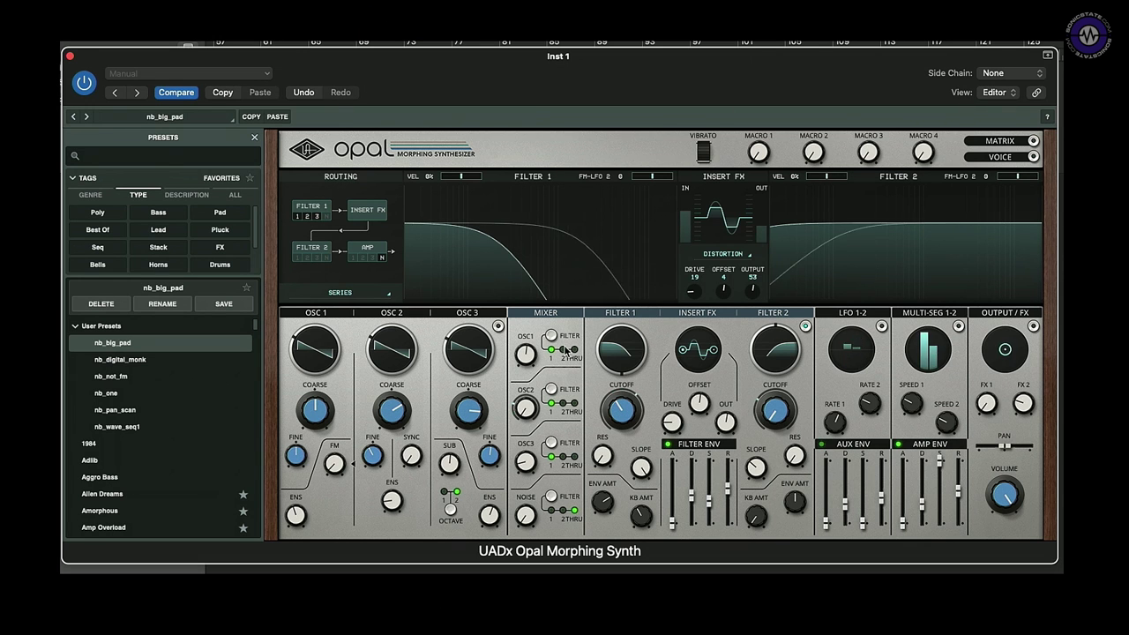
Step: Drop oscillator 1's mixer level to 0 and raise it back to 53
click(526, 353)
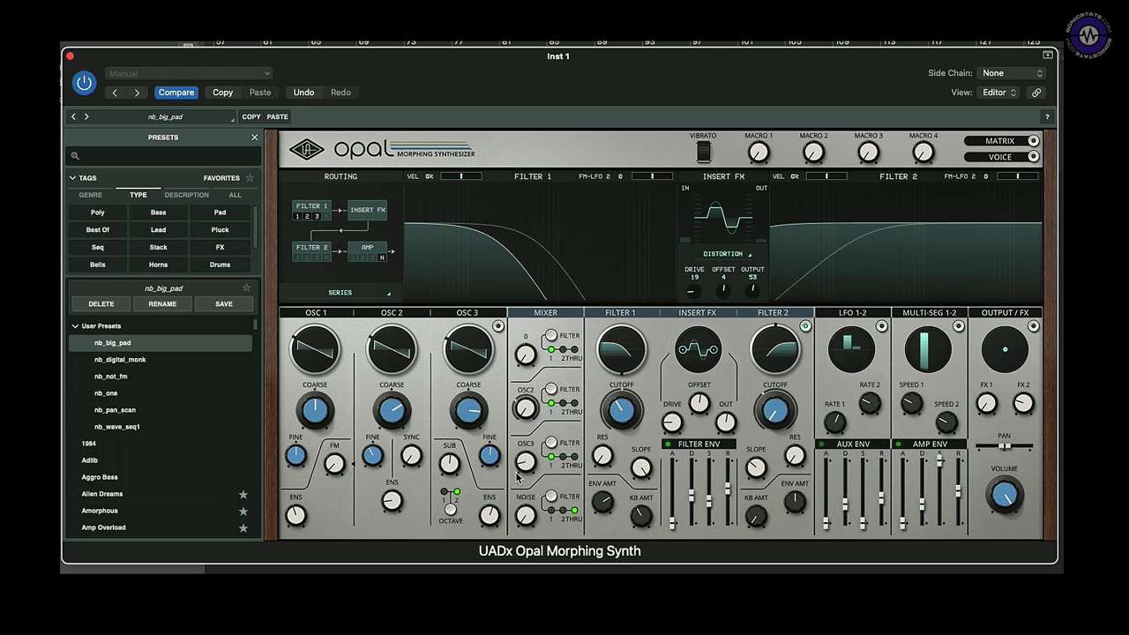
mouse_move(517, 476)
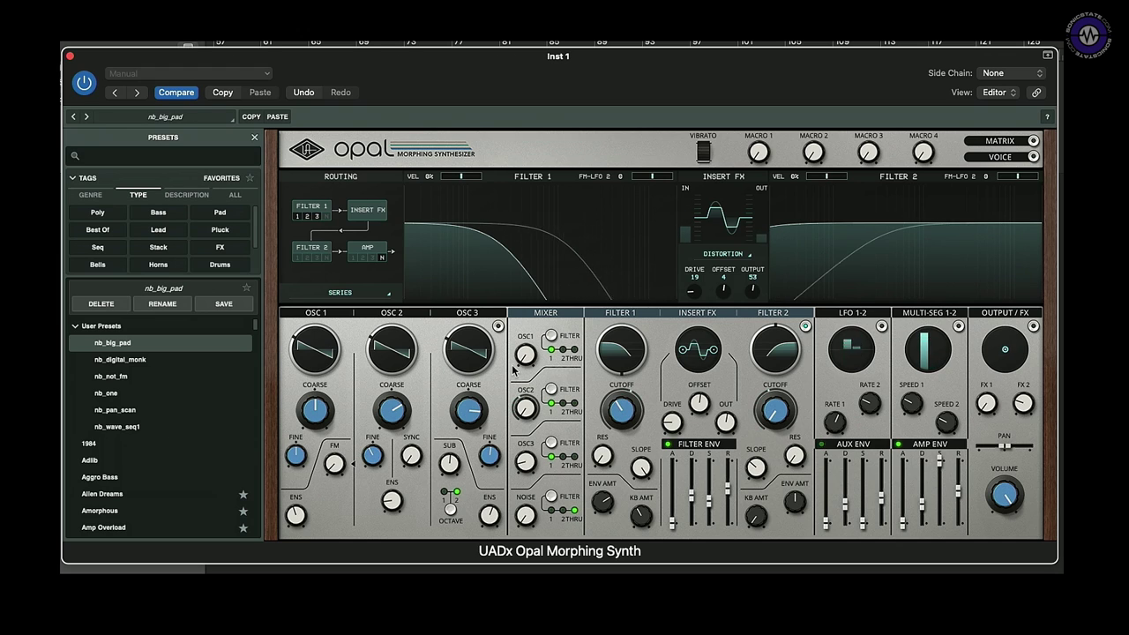
mouse_move(522, 326)
drag(522, 326, 527, 297)
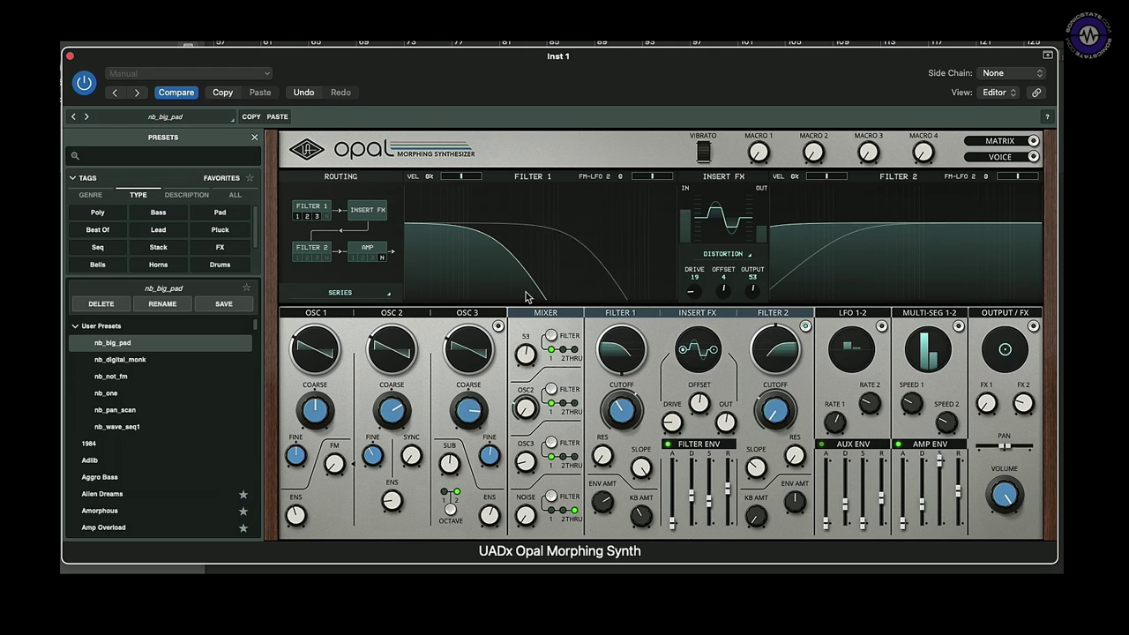
mouse_move(410, 431)
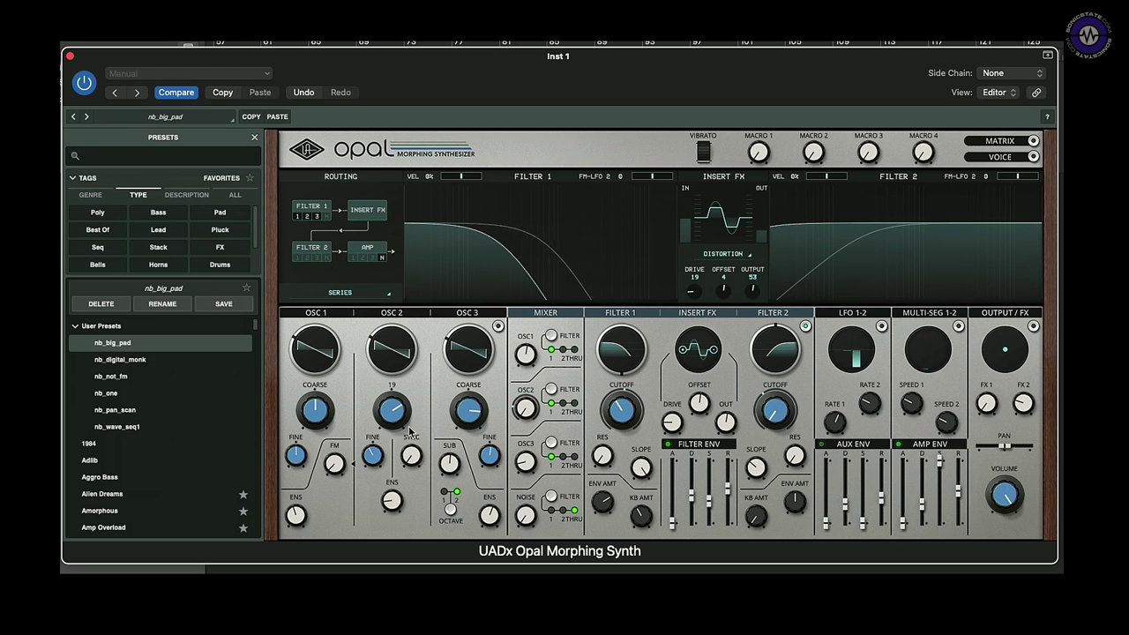
Step: Load the nb_pan_scan user preset and show its modulation matrix
click(101, 380)
click(103, 409)
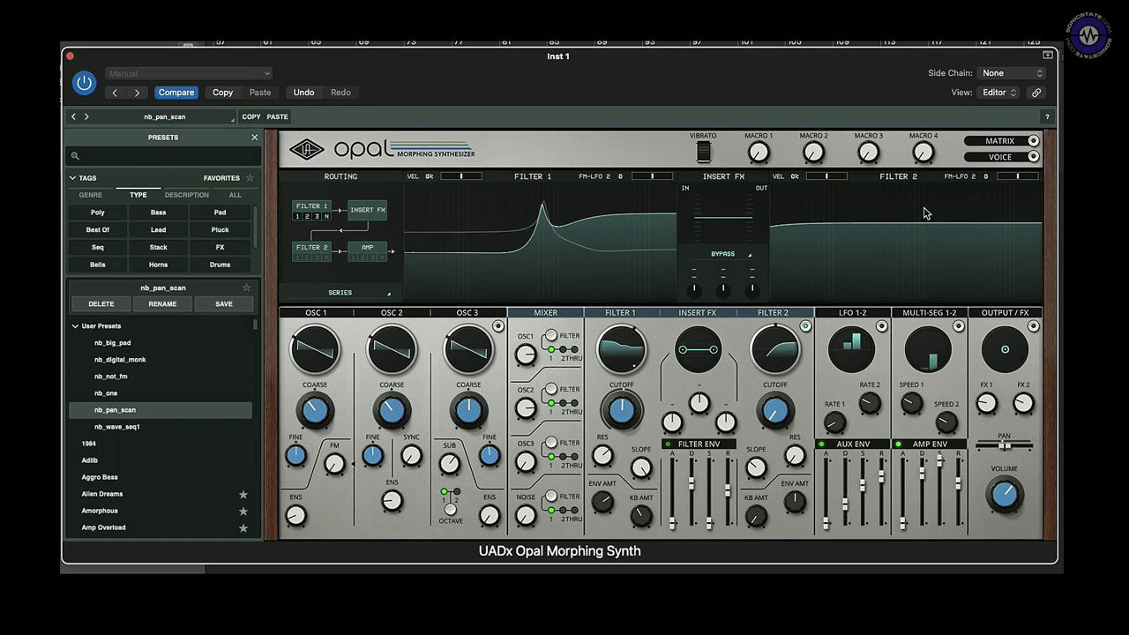
click(1006, 143)
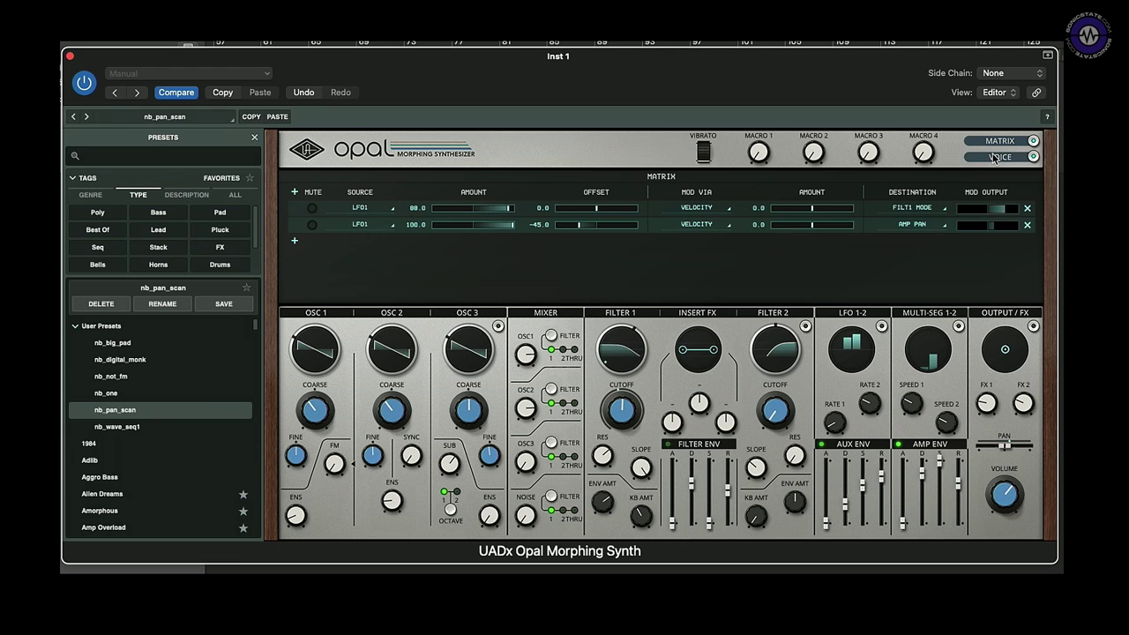
Step: In the filter view, set filter 1's resonance to 66 and sweep its slope between 4.00 and 1.00
click(806, 327)
mouse_move(602, 454)
mouse_down()
mouse_move(603, 478)
mouse_move(603, 454)
mouse_up()
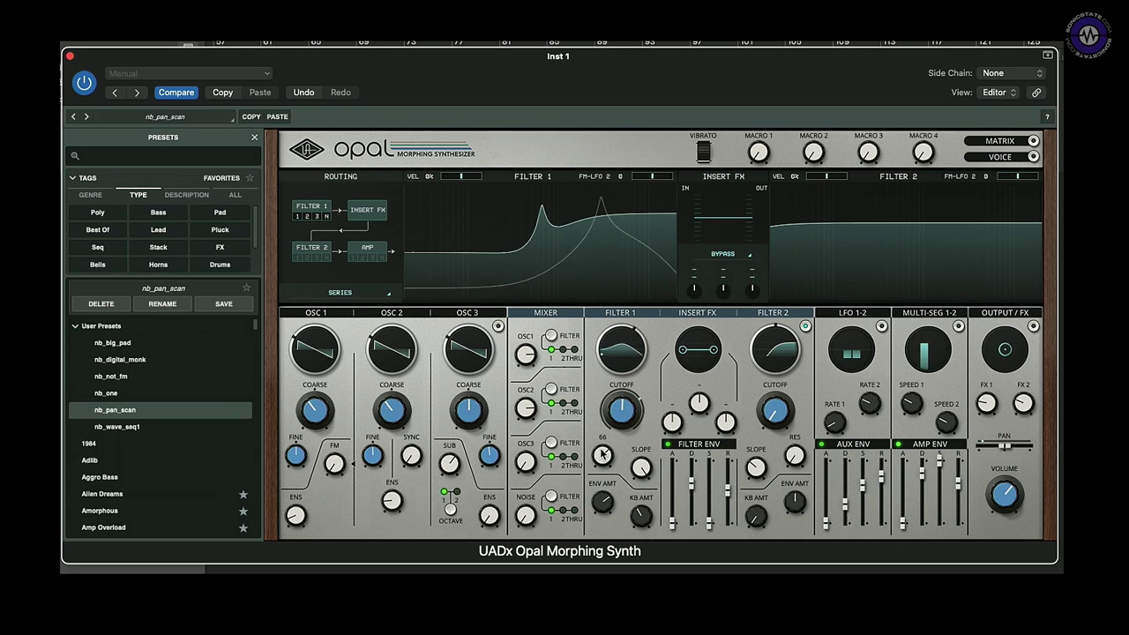
mouse_move(644, 477)
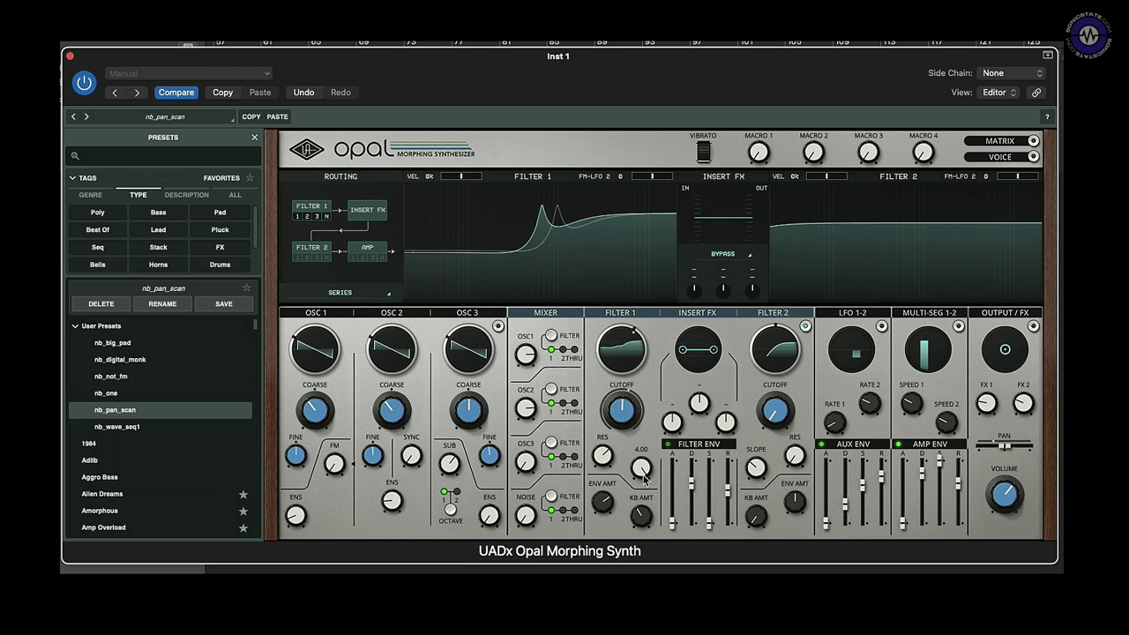
drag(638, 483, 639, 520)
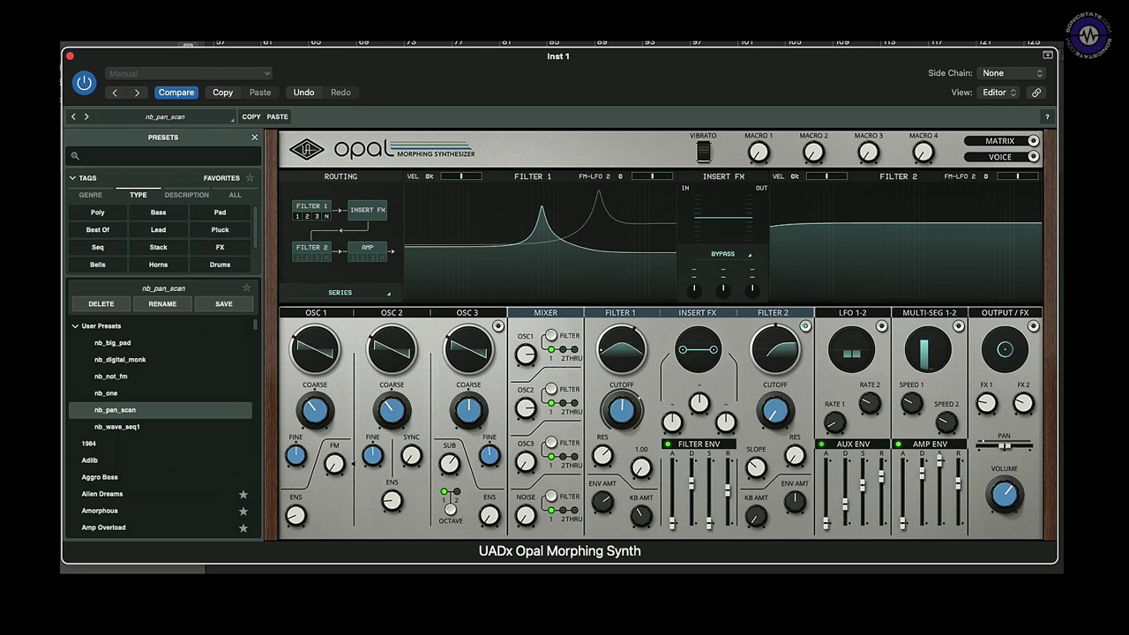
drag(639, 520, 663, 533)
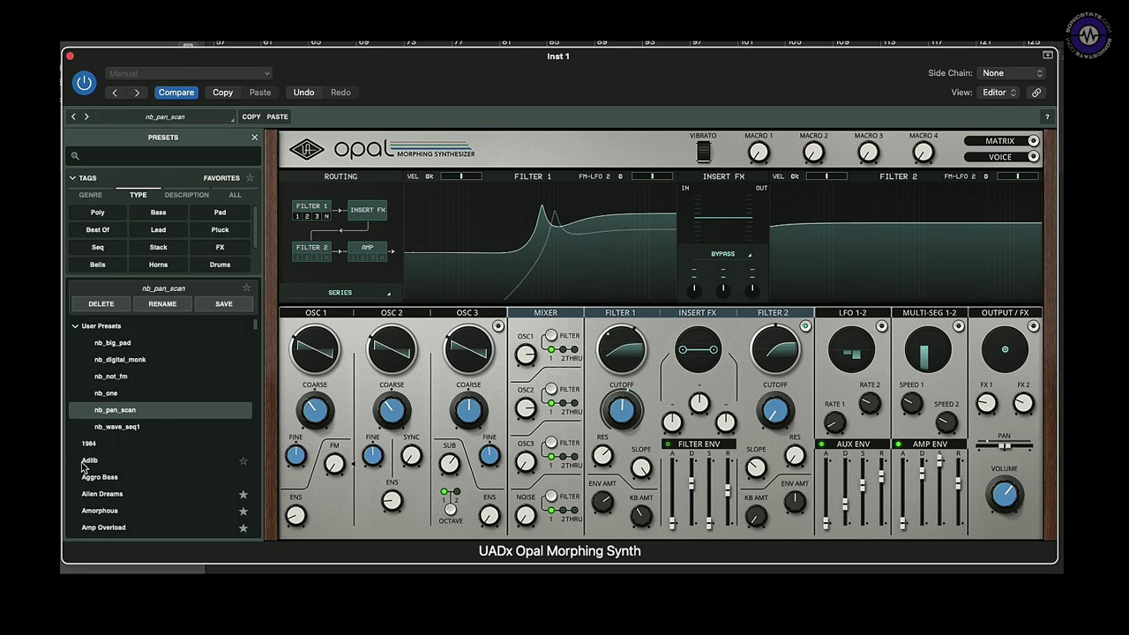
Step: Load the nb_wave_seq1 user preset and show its oscillator view
click(133, 429)
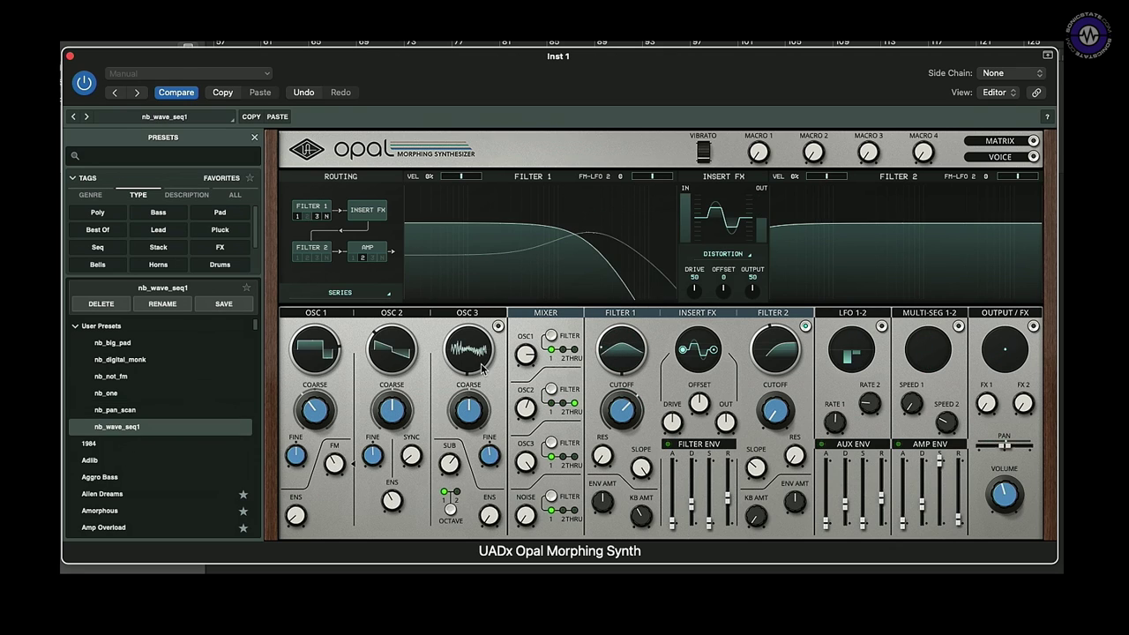
click(498, 326)
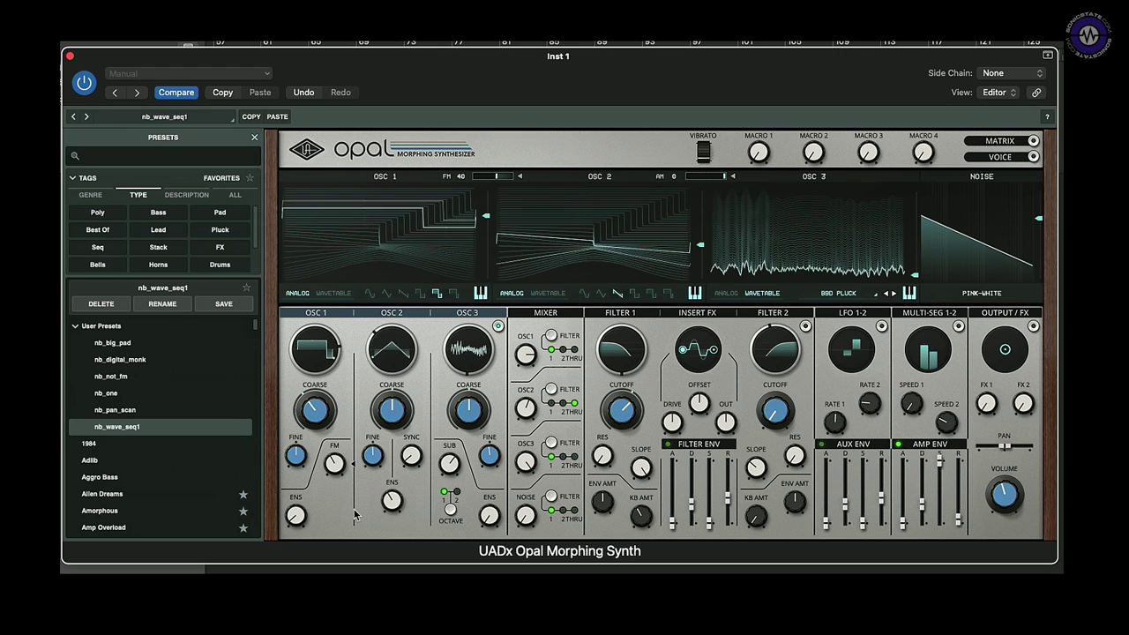
Step: Adjust filter 1's cutoff to 2.38 k on the nb_wave_seq1 preset
drag(615, 422, 584, 406)
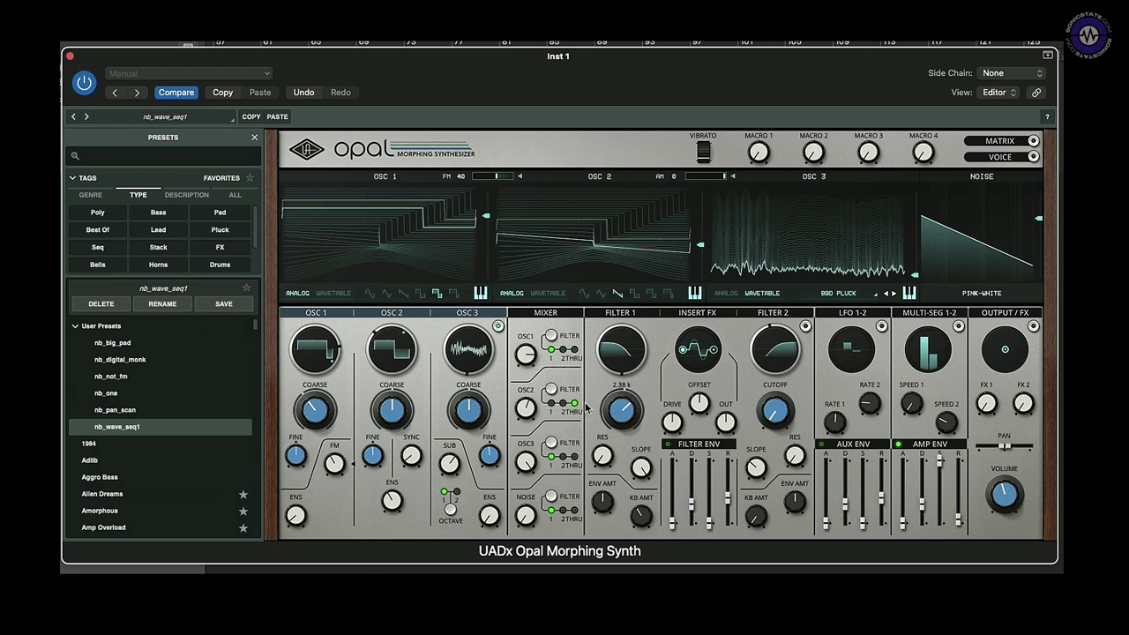
mouse_move(519, 414)
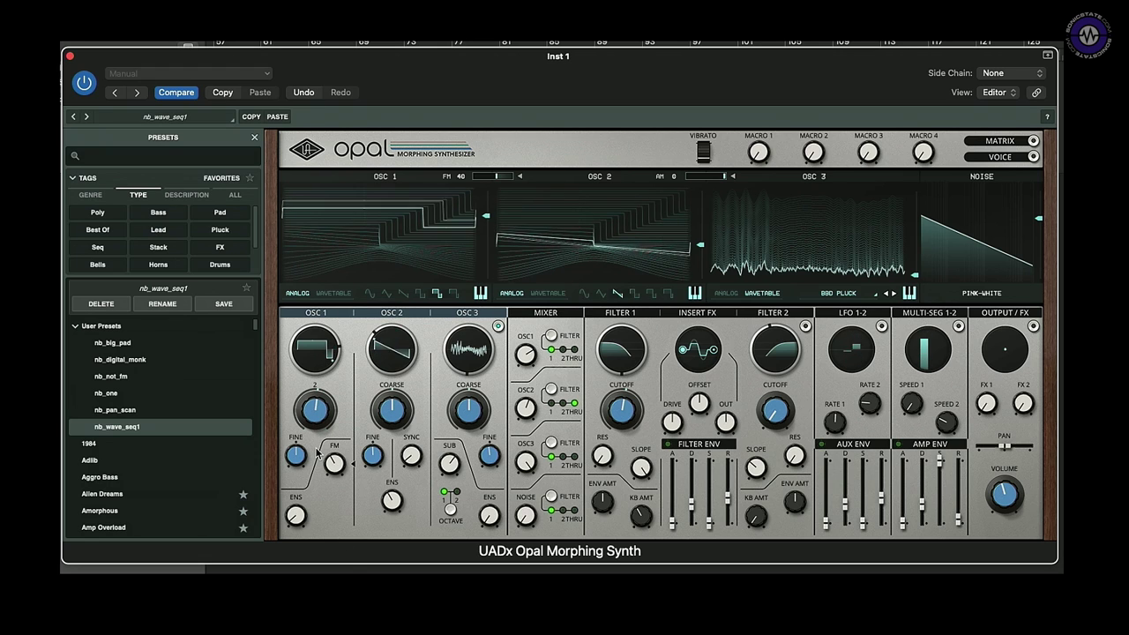
Step: Search the presets for Default, load the Defaulter preset and show the preset browser again
click(155, 156)
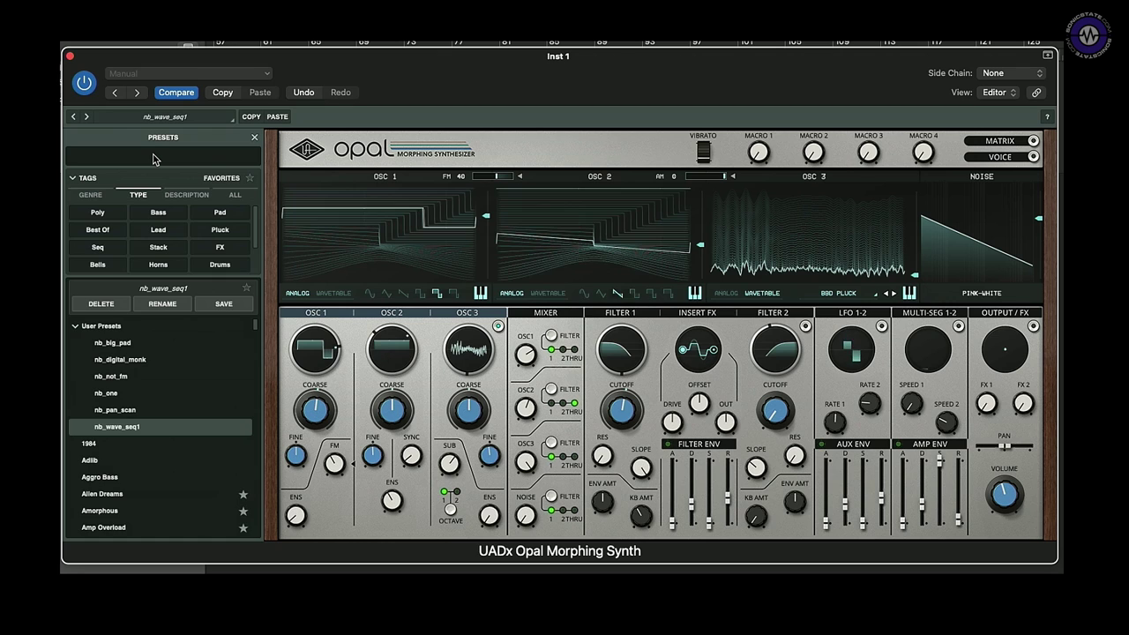
text(Default)
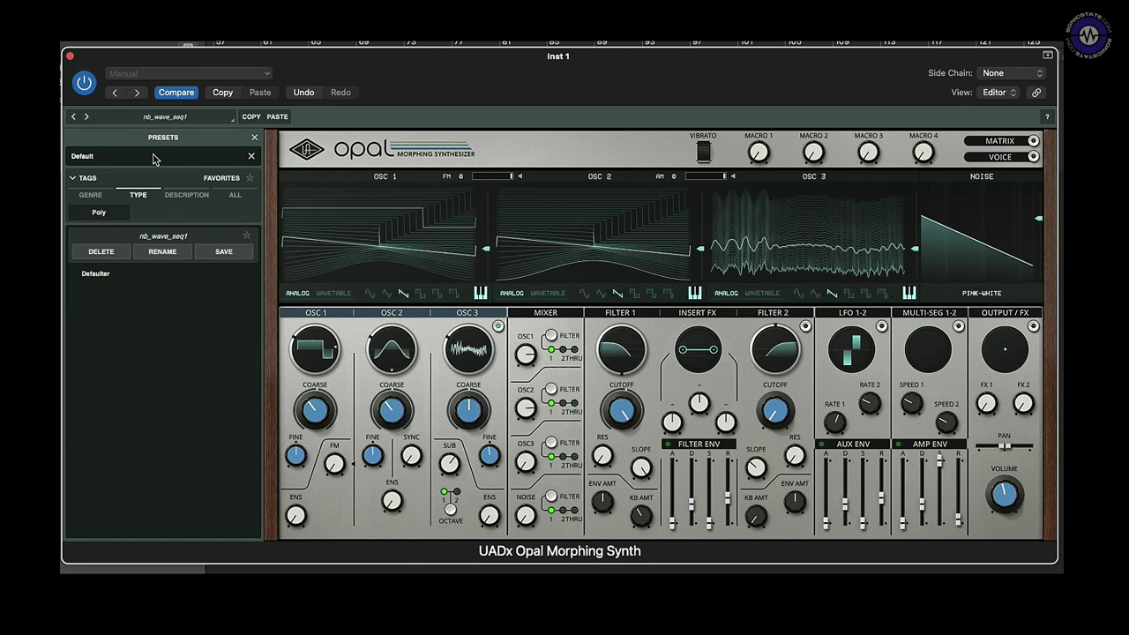
key(Return)
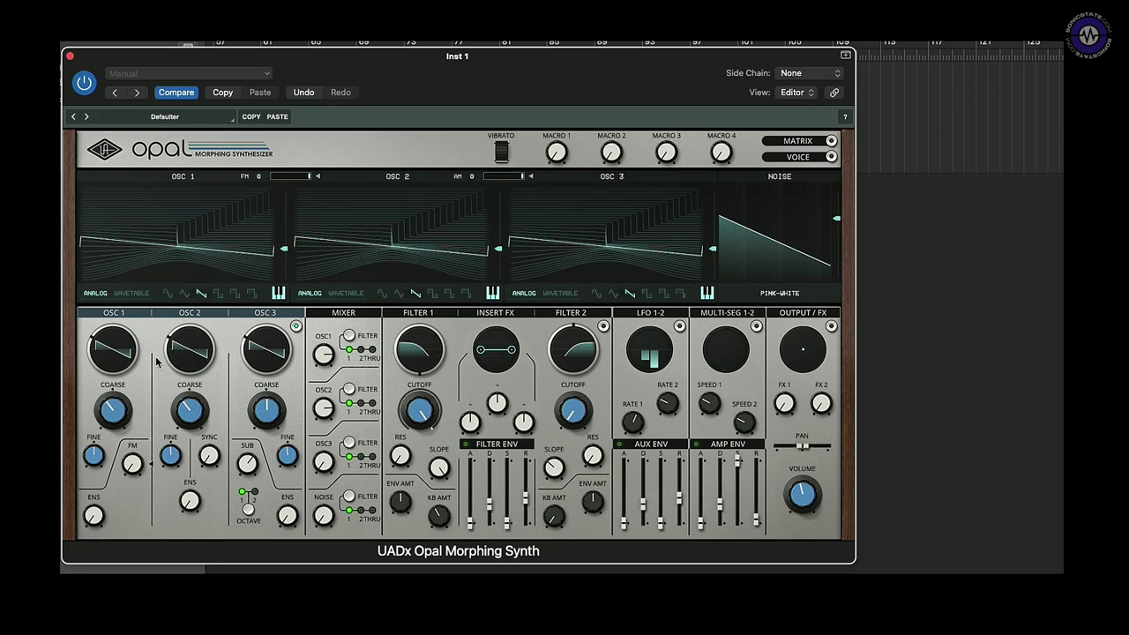
click(174, 118)
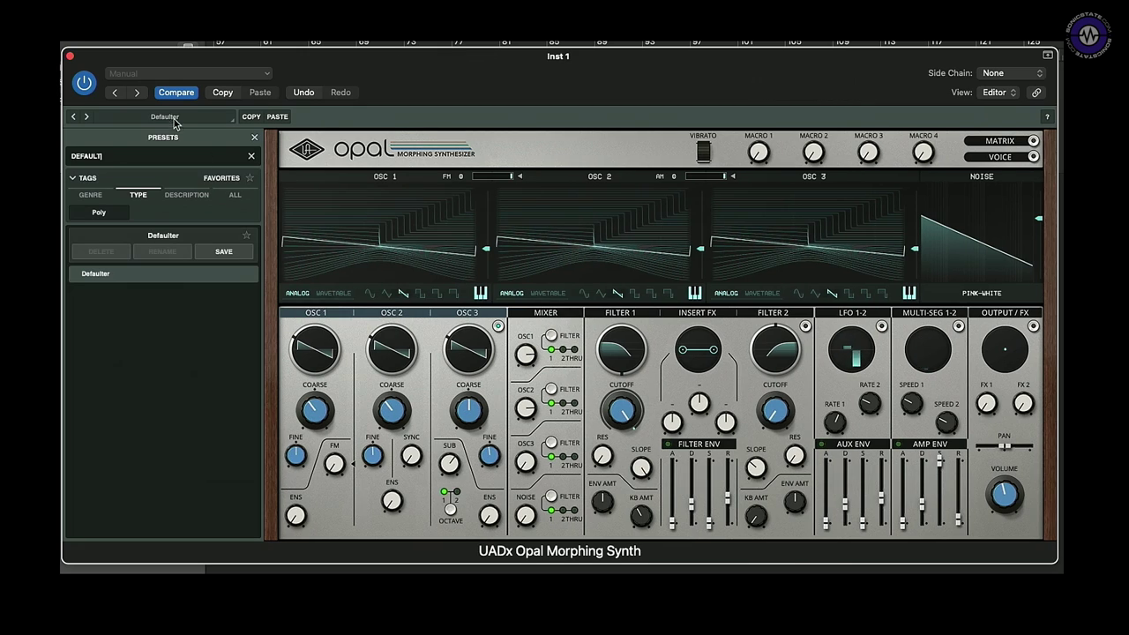
Step: Lower oscillator 2's mixer level and try oscillator 1's ensemble effect on several waveforms, ending on the sawtooth
drag(525, 414, 525, 459)
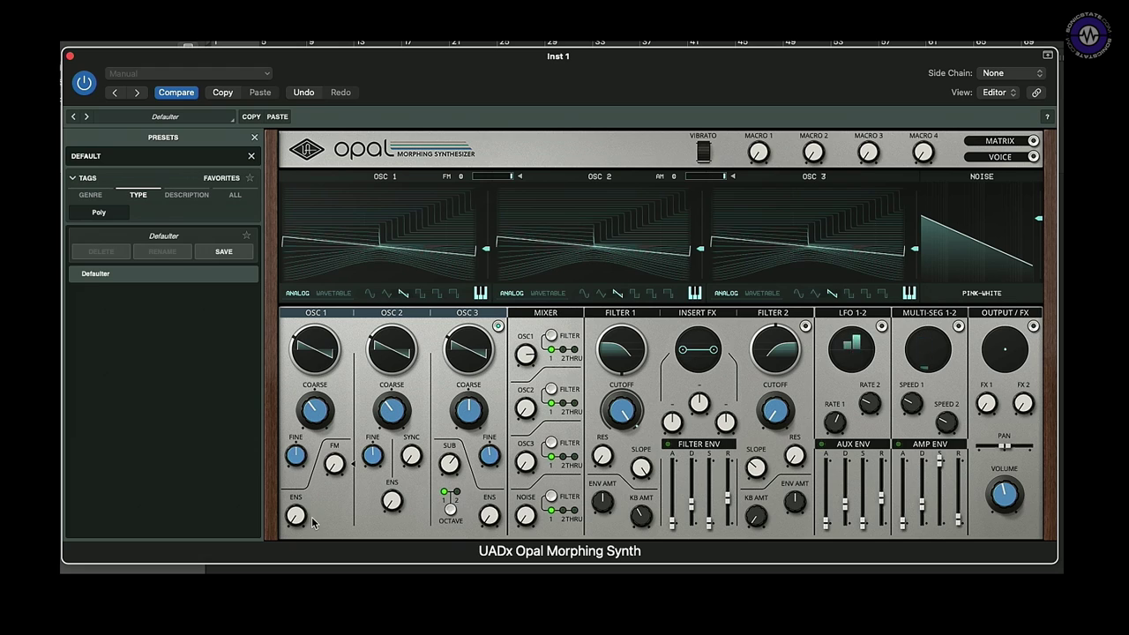
drag(299, 521, 298, 513)
click(321, 345)
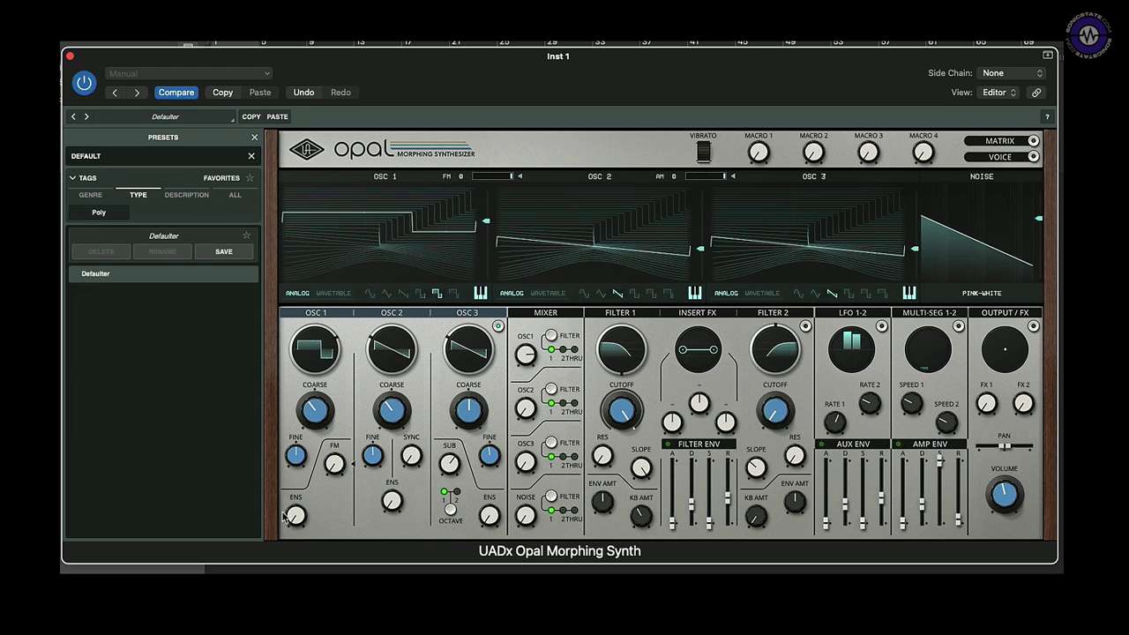
drag(291, 519, 294, 496)
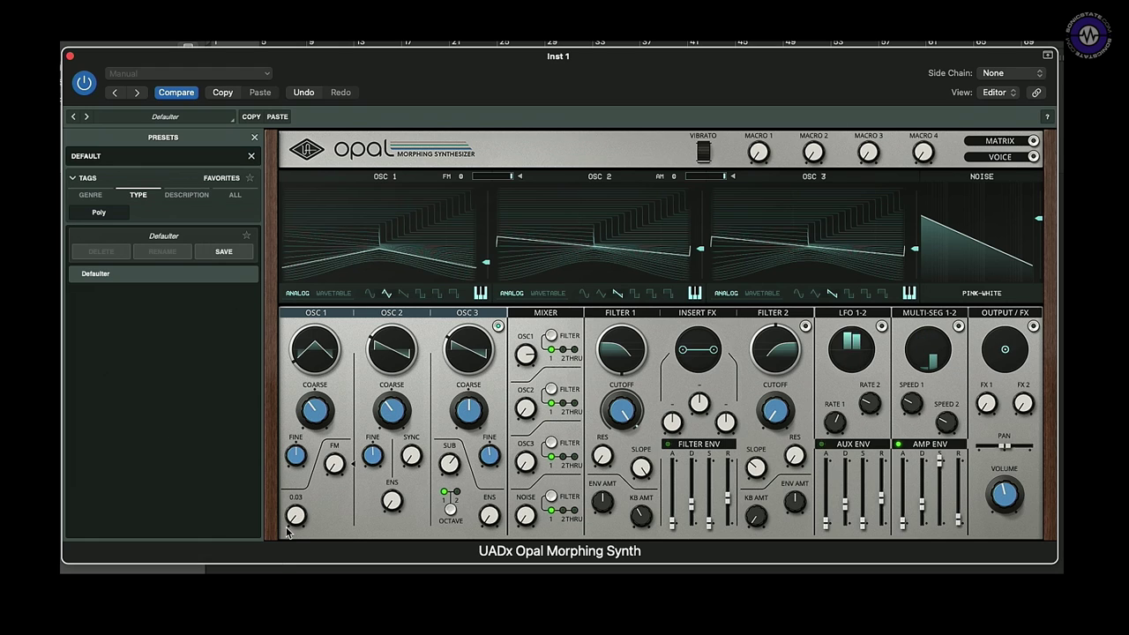
click(370, 294)
click(403, 294)
Step: Raise oscillator 2's mixer level to 78 and raise its coarse tuning
drag(524, 415, 523, 357)
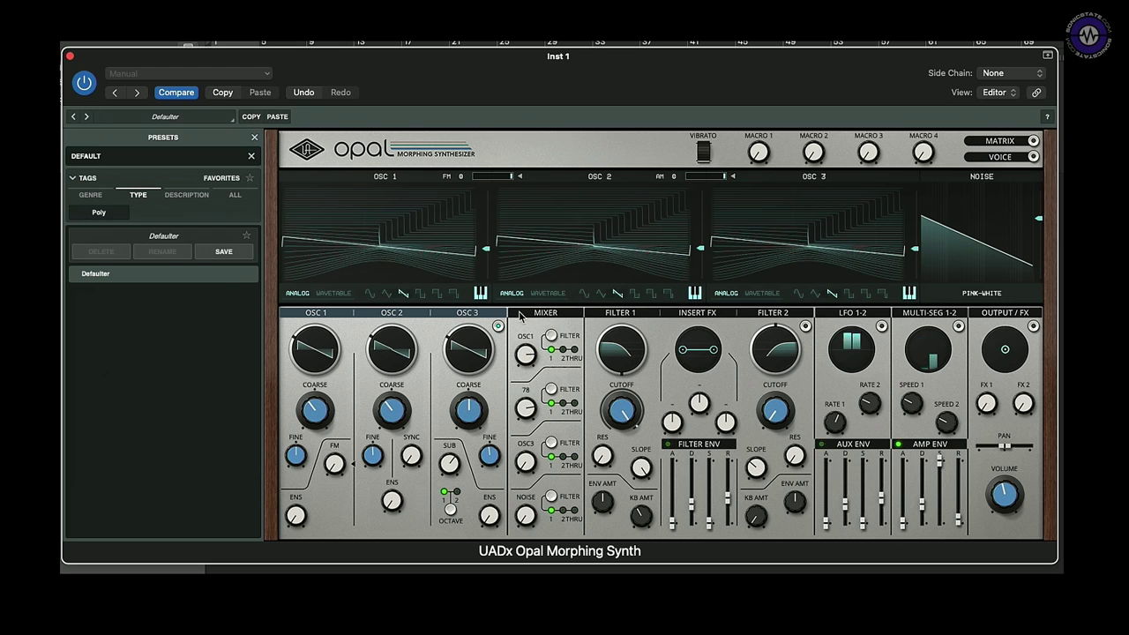
drag(386, 413, 389, 391)
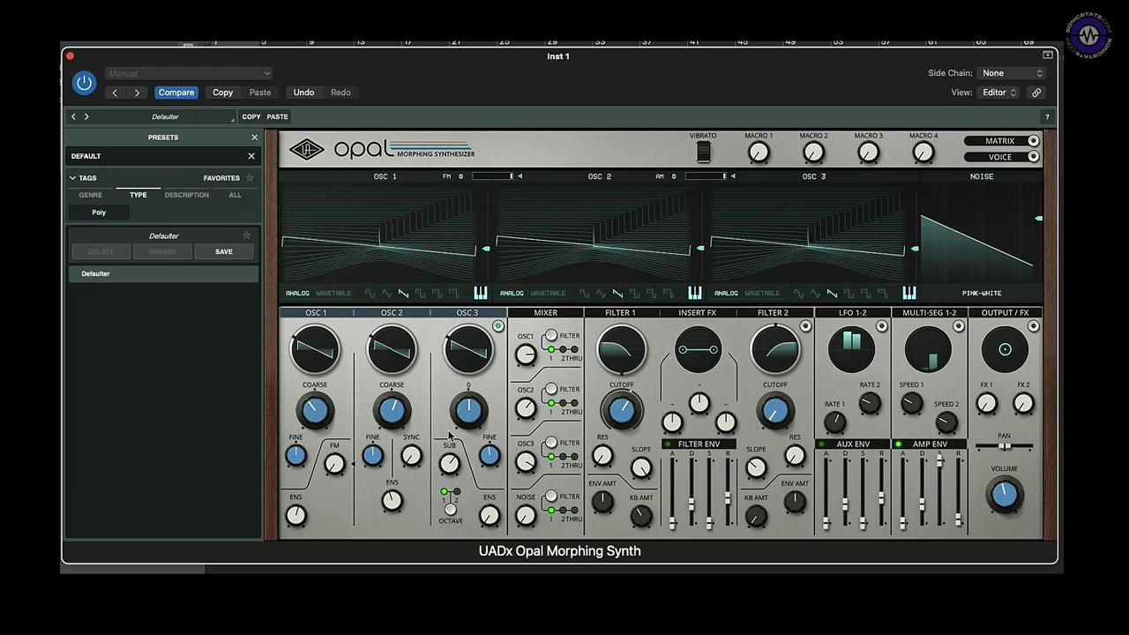
mouse_move(444, 472)
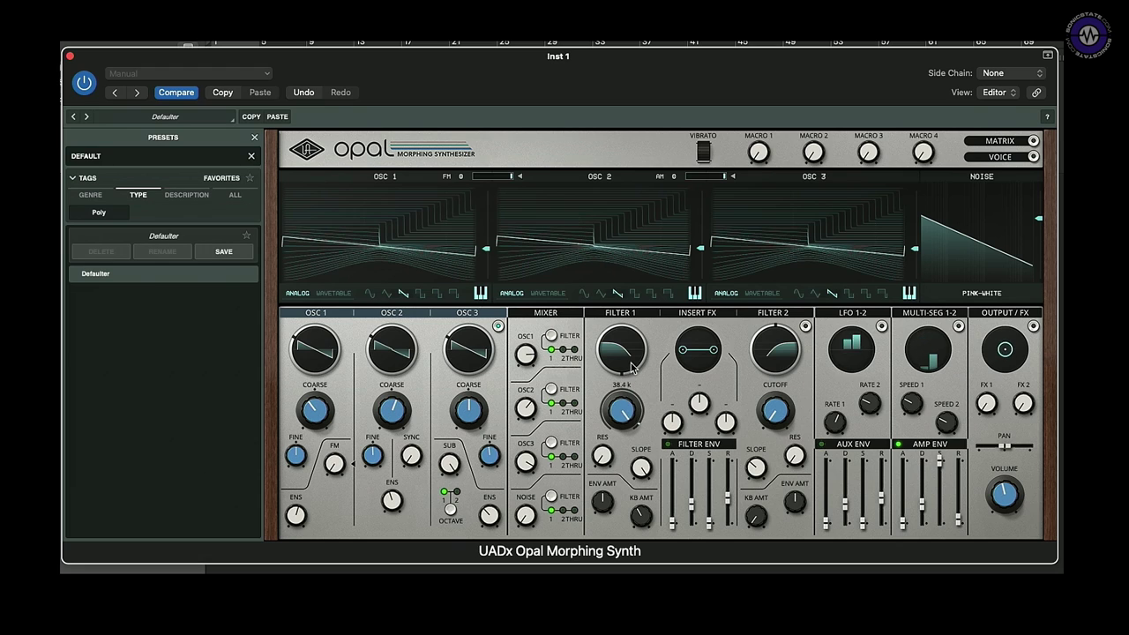
Step: Toggle oscillator 3's sub octave, set filter 1's slope to 2.50 and sweep that filter's cutoff down and back up
drag(621, 408, 615, 427)
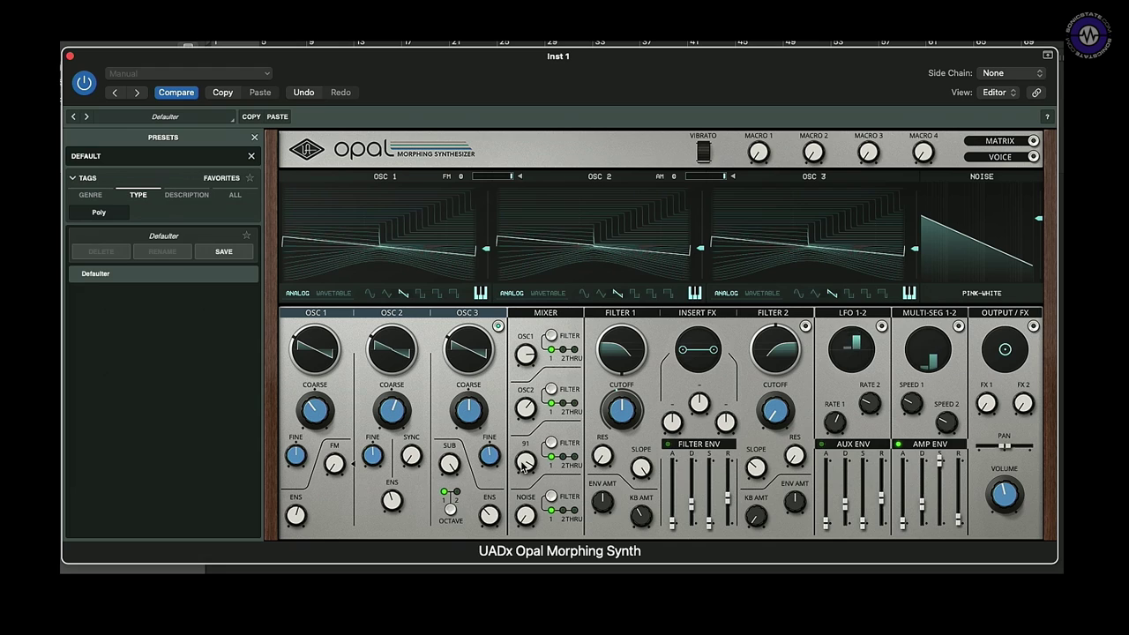
click(450, 510)
drag(611, 390, 615, 429)
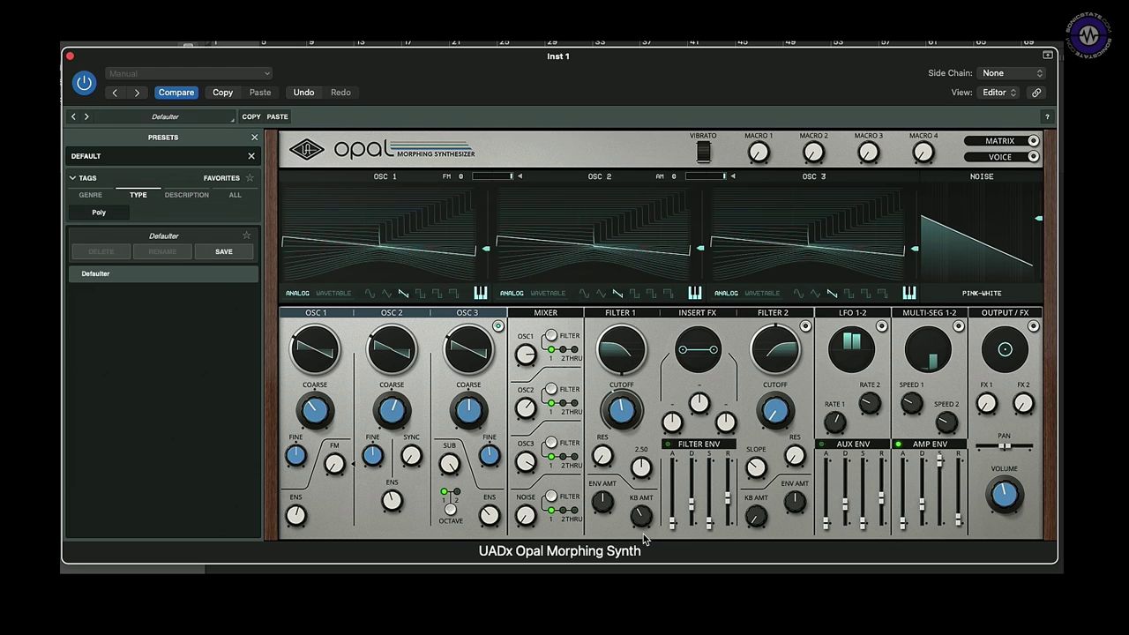
drag(617, 429, 623, 385)
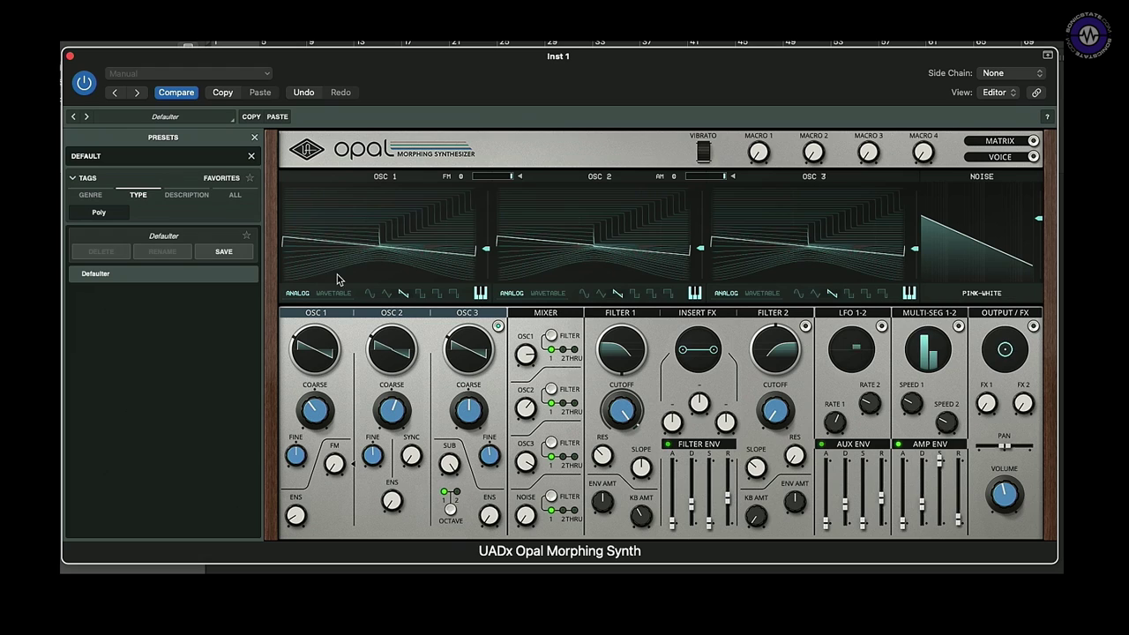
Step: Raise the output volume
mouse_move(529, 466)
mouse_move(1003, 503)
drag(1003, 503, 1003, 481)
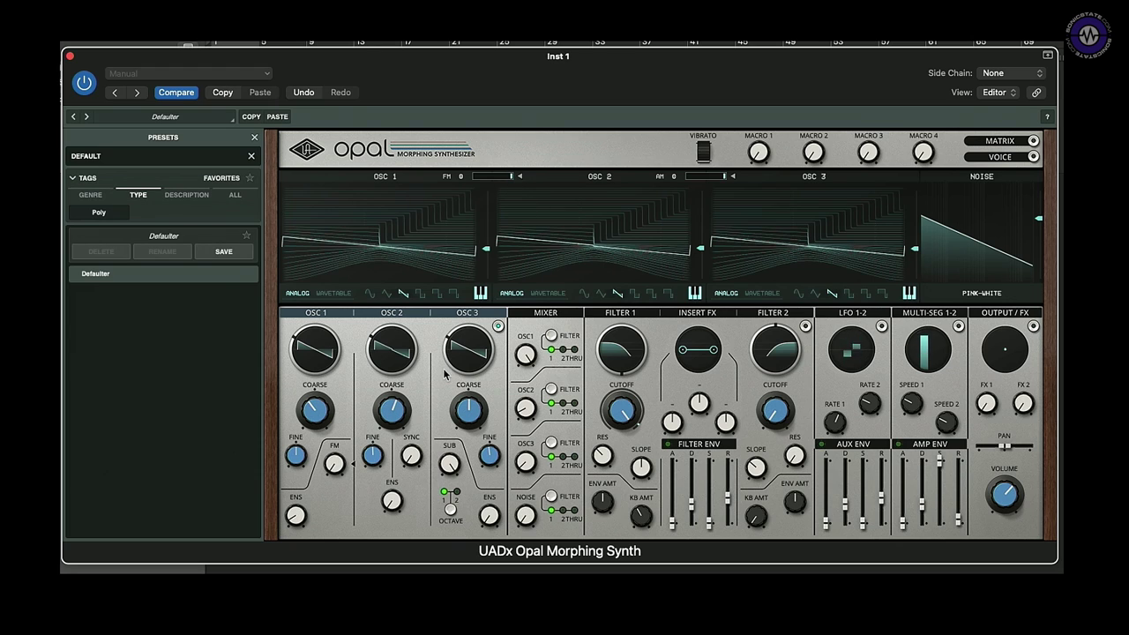
Step: Try oscillator 1's FM amount at 57 with a higher oscillator 2 coarse tuning, and return the FM amount to 0
drag(507, 179, 490, 179)
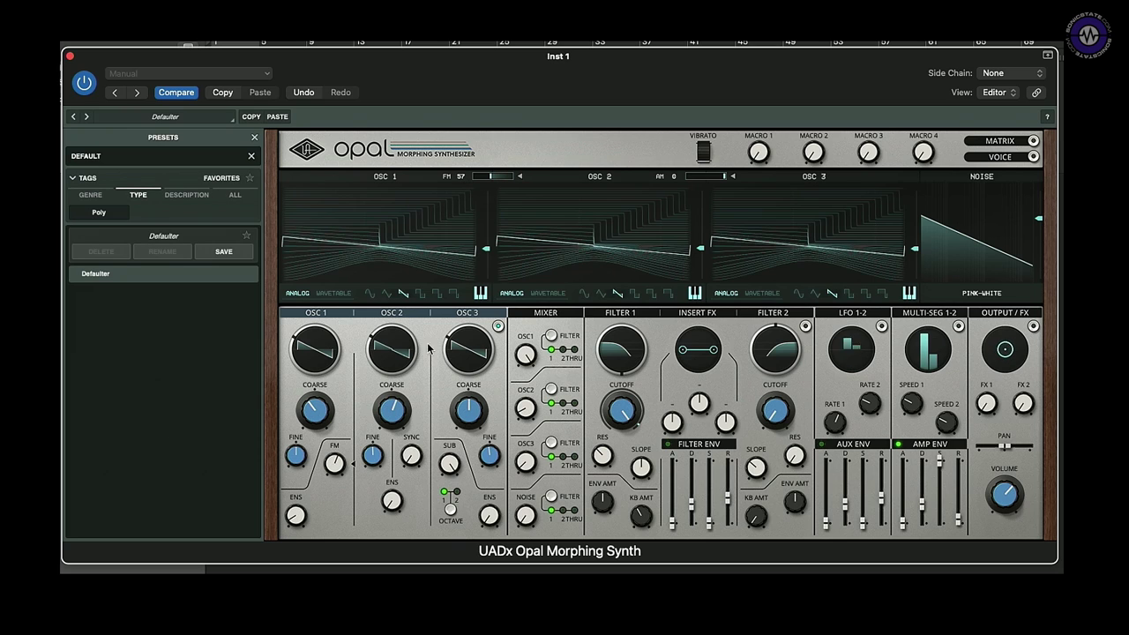
drag(399, 408, 397, 397)
drag(333, 466, 326, 531)
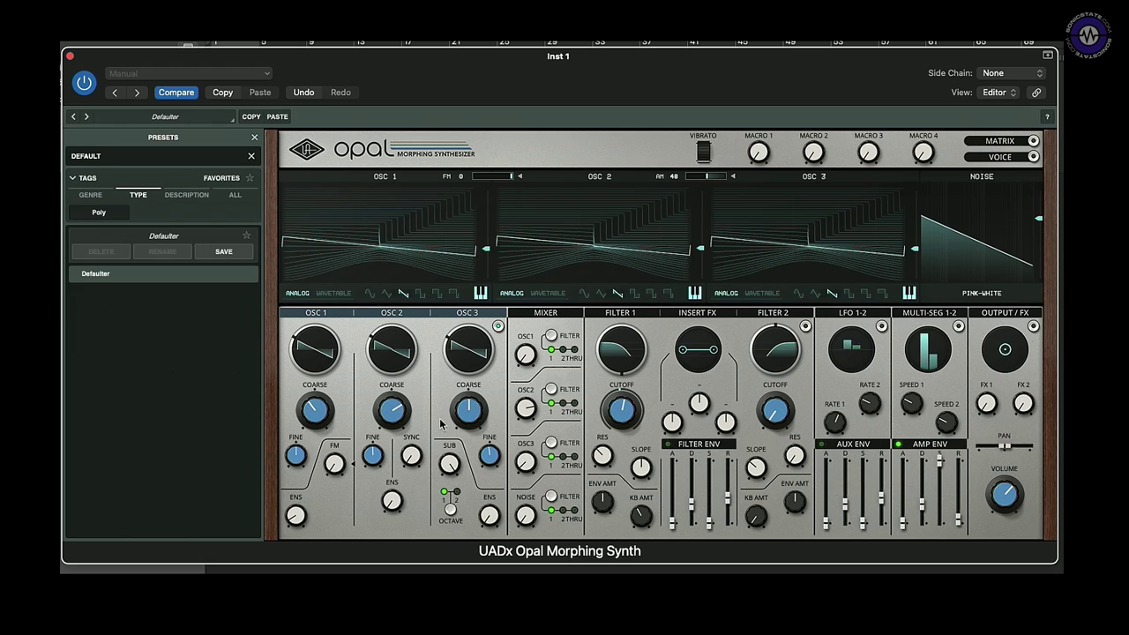
Step: Switch oscillator 3 to a square wave and increase oscillator 2's AM amount
mouse_move(454, 467)
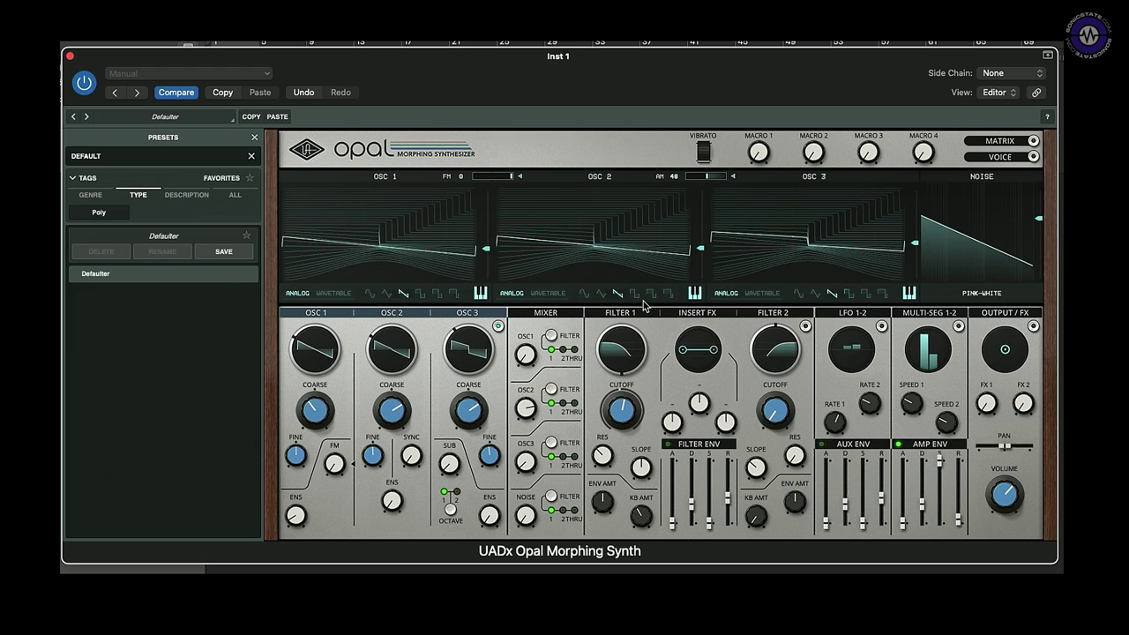
click(848, 294)
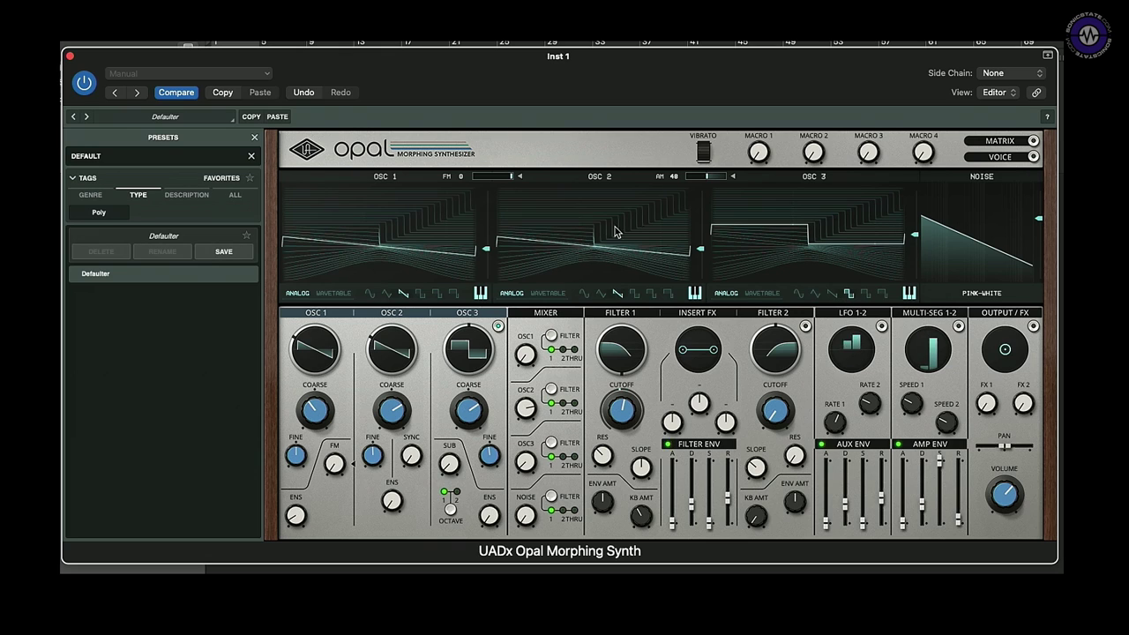
drag(712, 183, 682, 221)
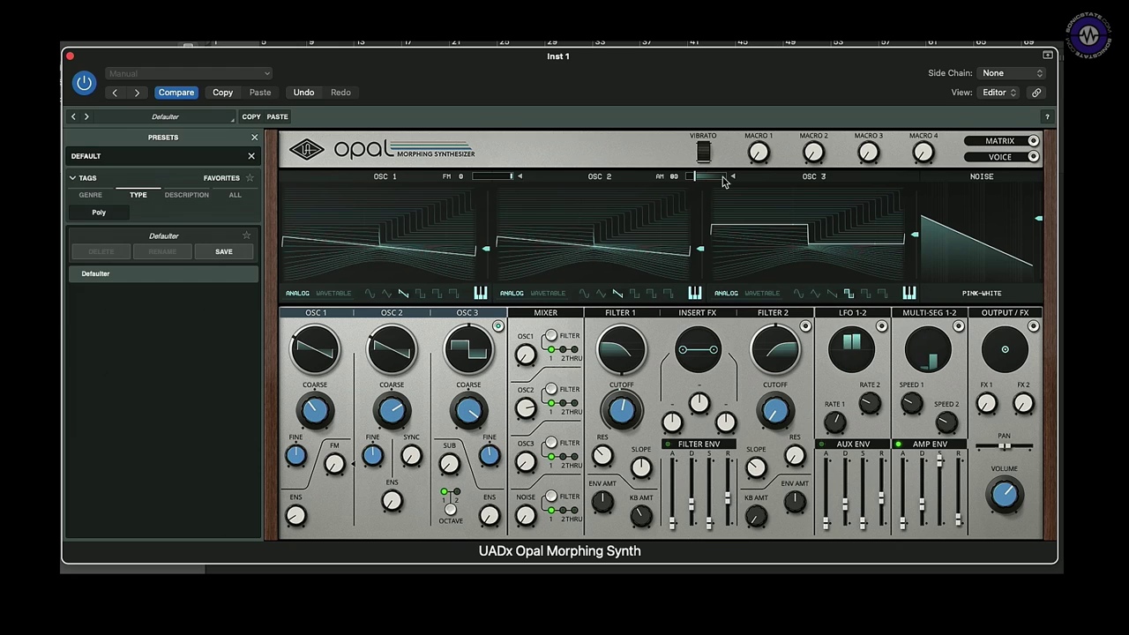
drag(685, 181, 679, 79)
drag(689, 208, 685, 257)
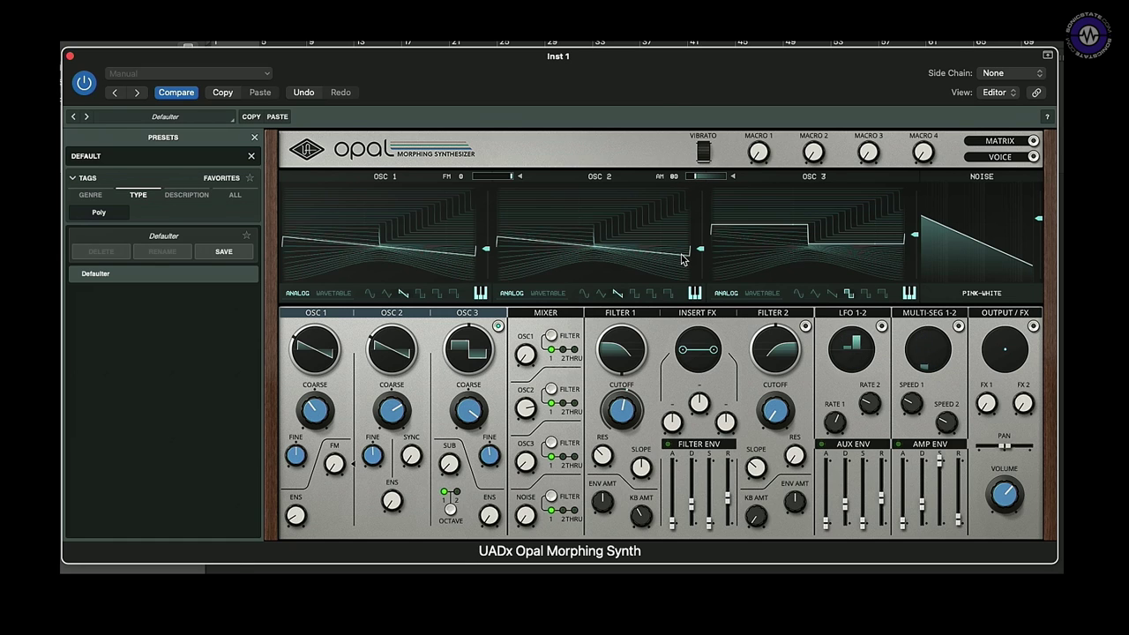
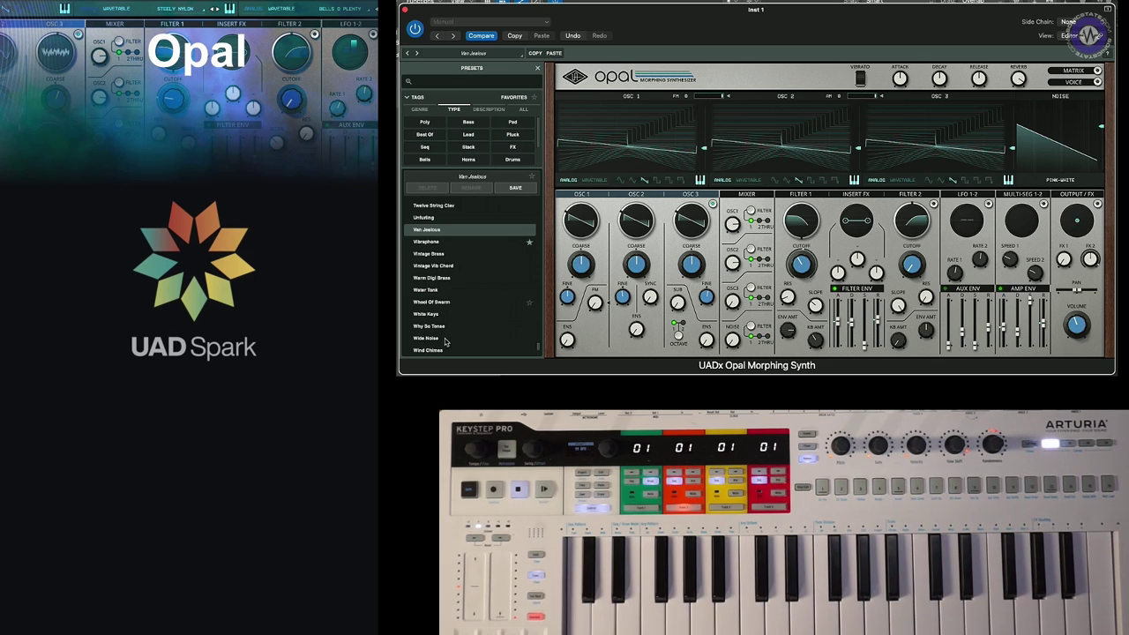
Step: Audition the Vibraphone preset and load the Why So Tense preset
click(426, 241)
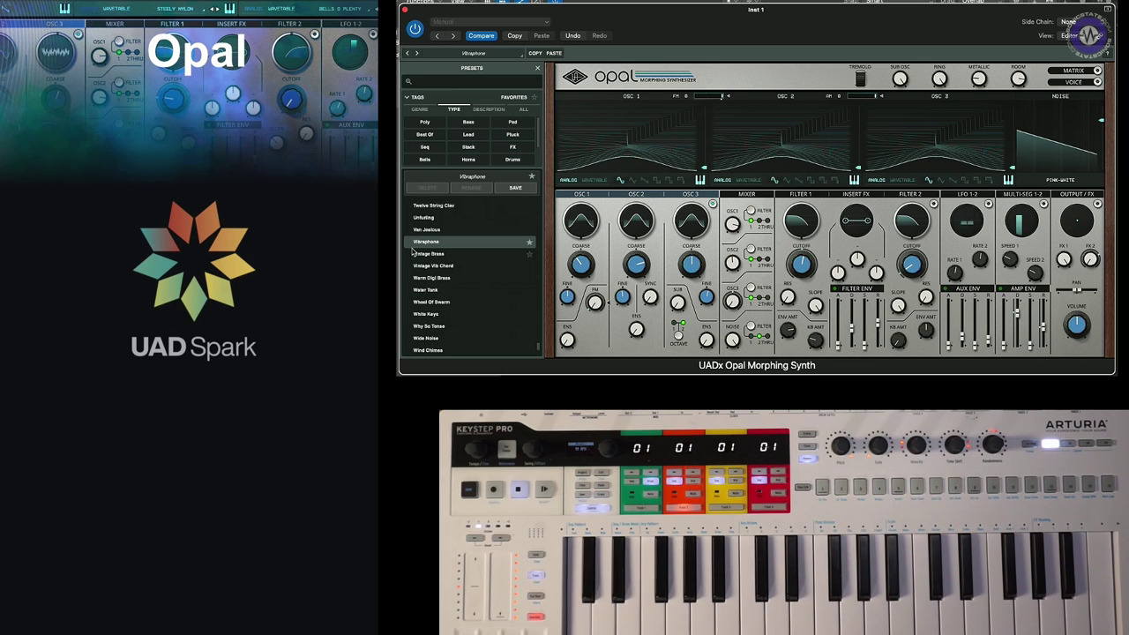
click(423, 327)
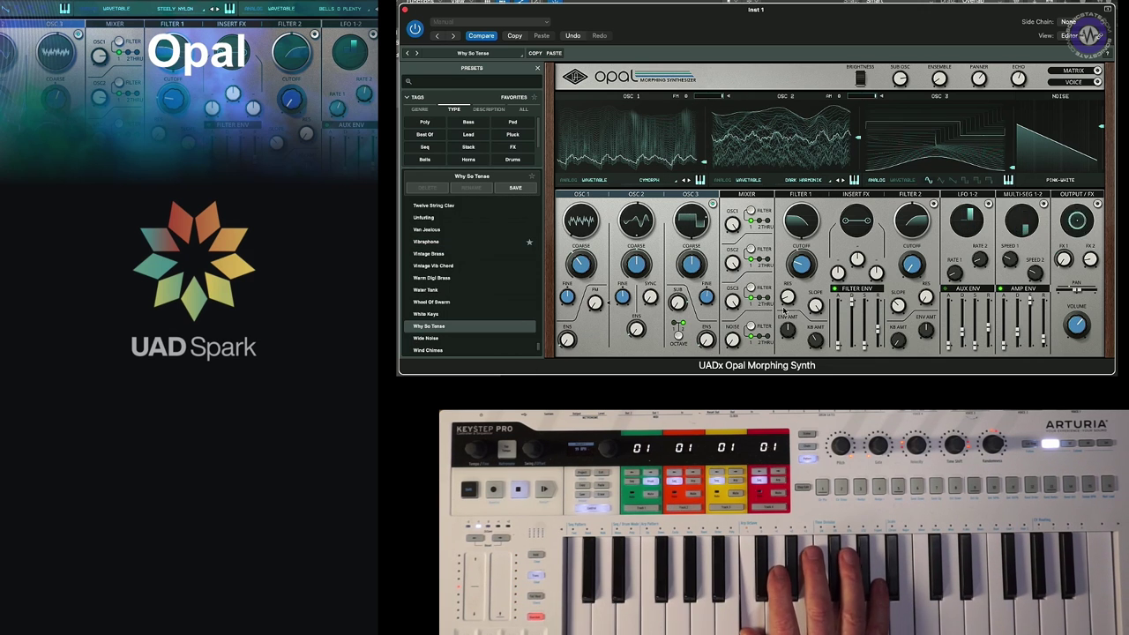
Step: Examine the Multi-Seg 1 and Multi-Seg 2 envelope shapes of the Why So Tense preset
click(1046, 203)
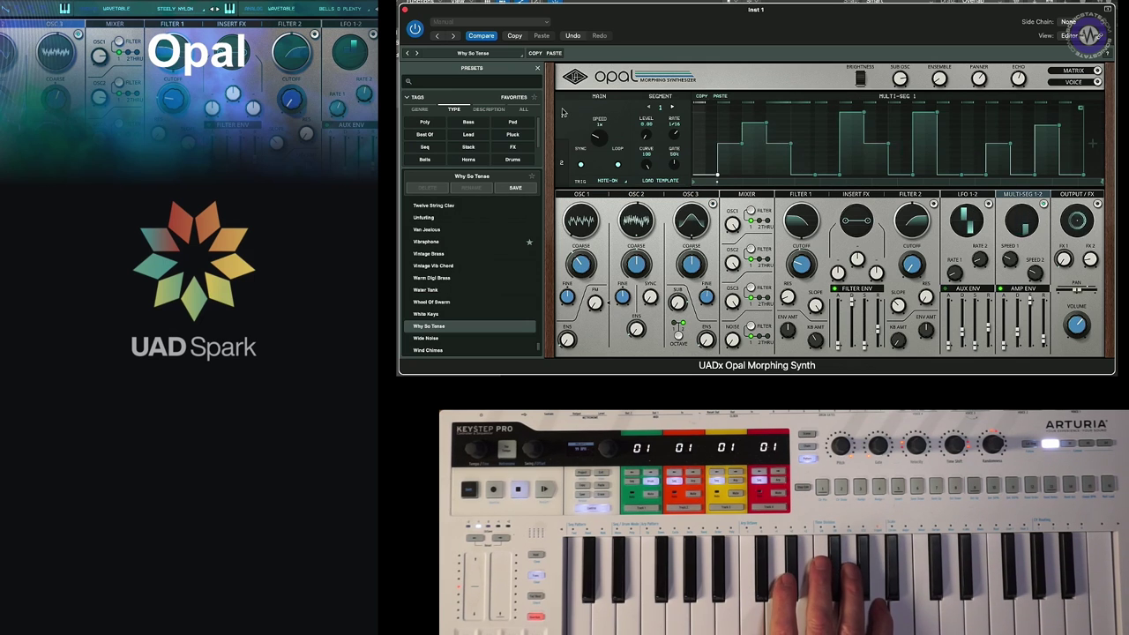
click(564, 167)
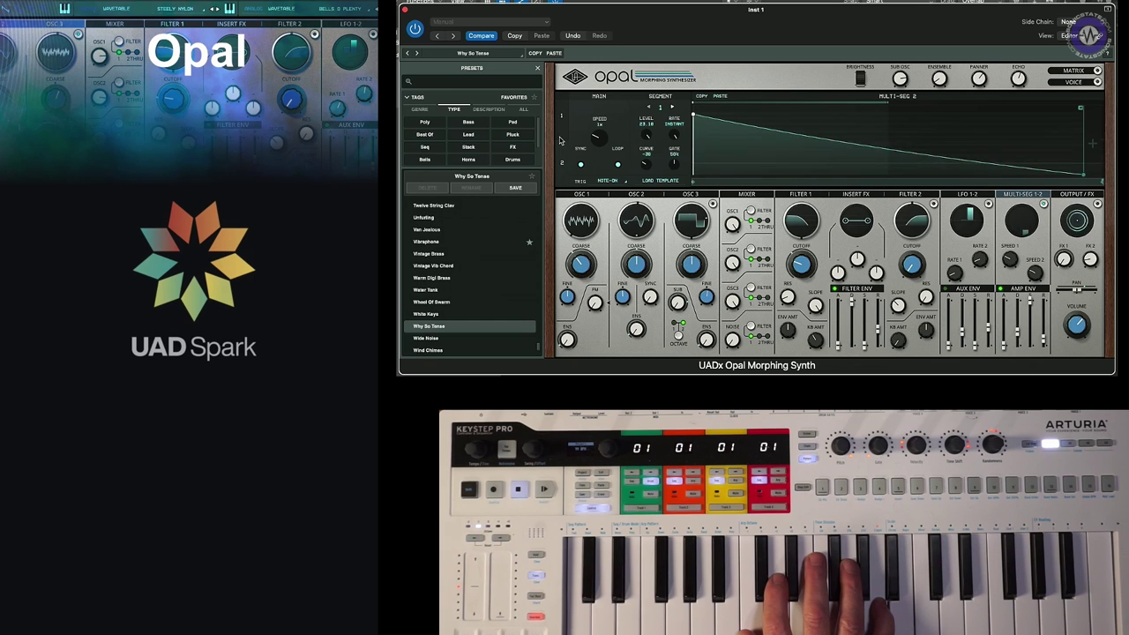
click(562, 117)
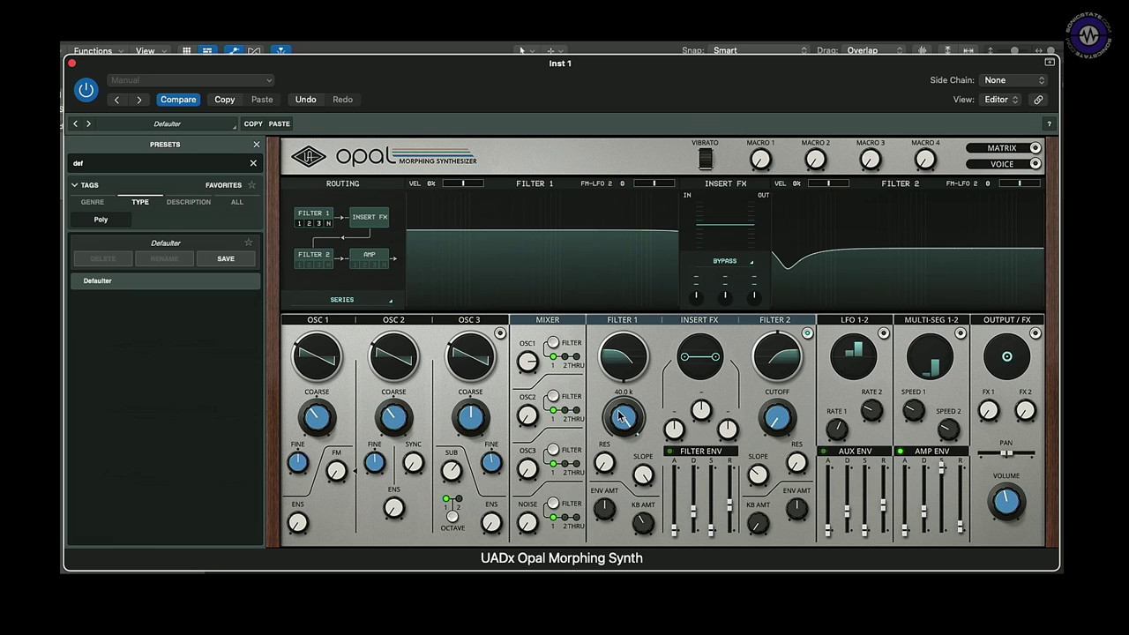
Step: On the Defaulter preset, lower filter 1's cutoff, raise its envelope amount and lengthen the amp envelope's release
drag(621, 425, 609, 496)
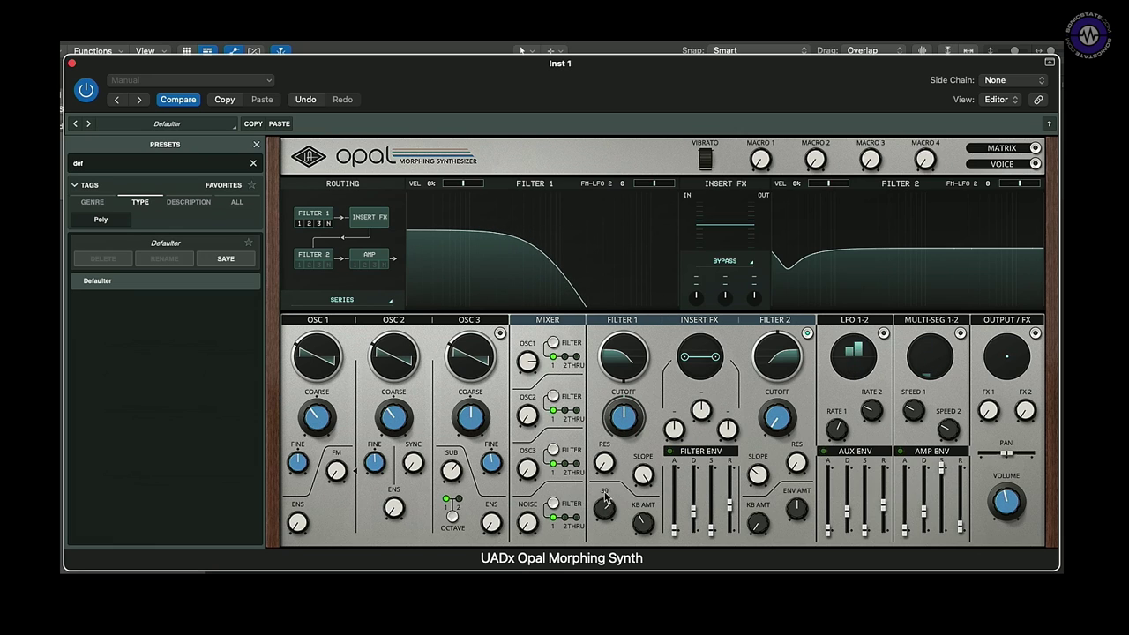
mouse_move(902, 530)
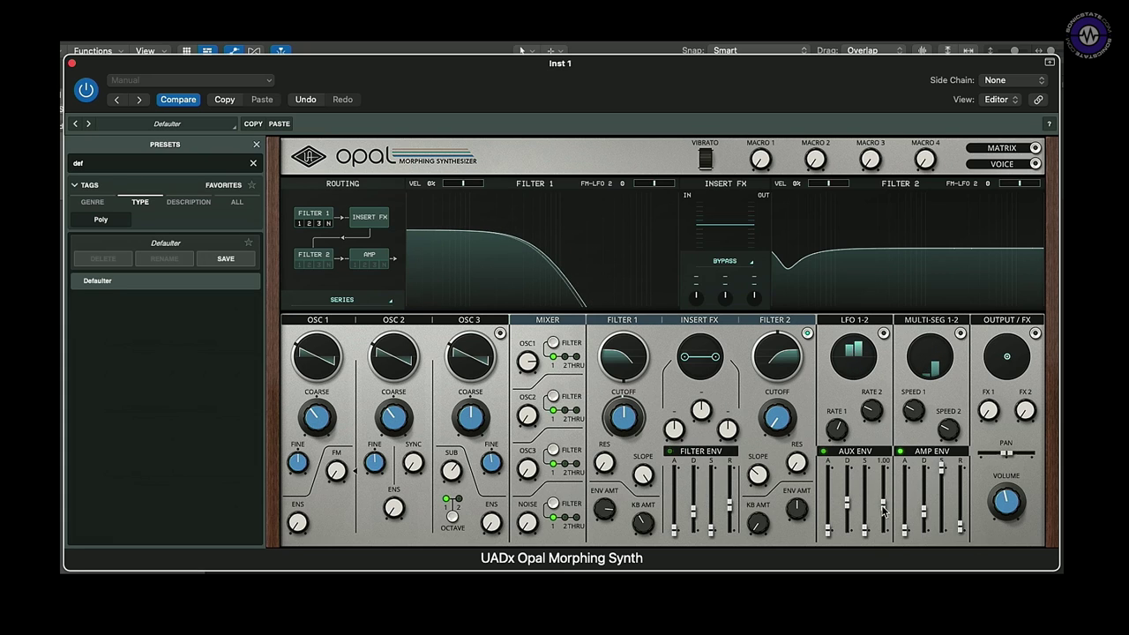
drag(962, 524, 960, 522)
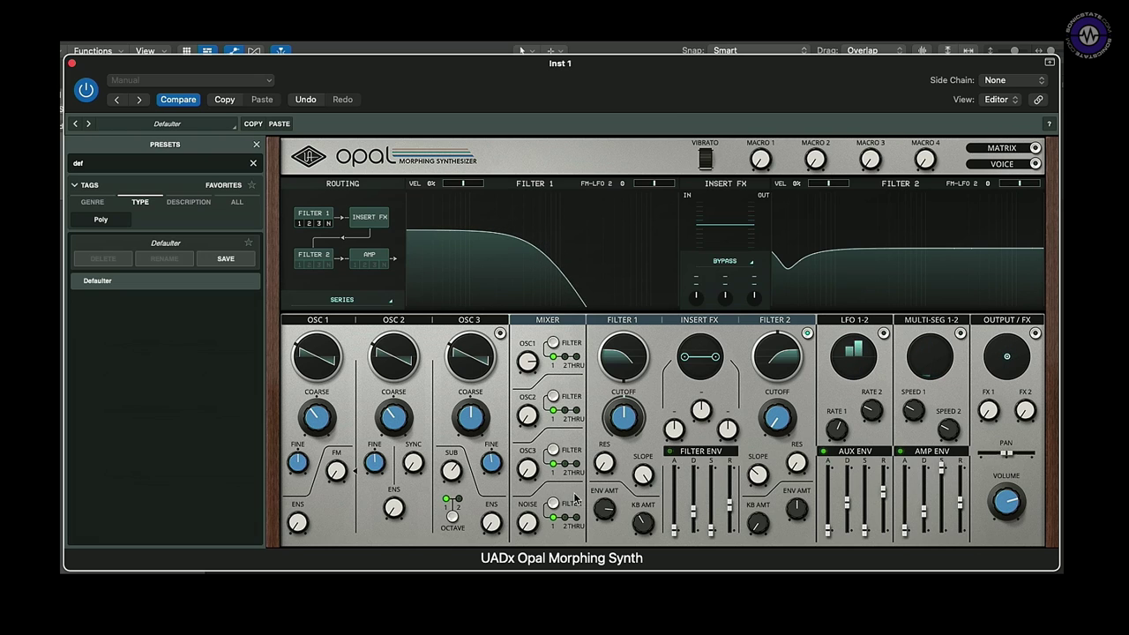
Step: Try high resonance on filter 1 with the slope at 2.70 and a lower cutoff, and bring the resonance back to minimum
drag(606, 468, 618, 425)
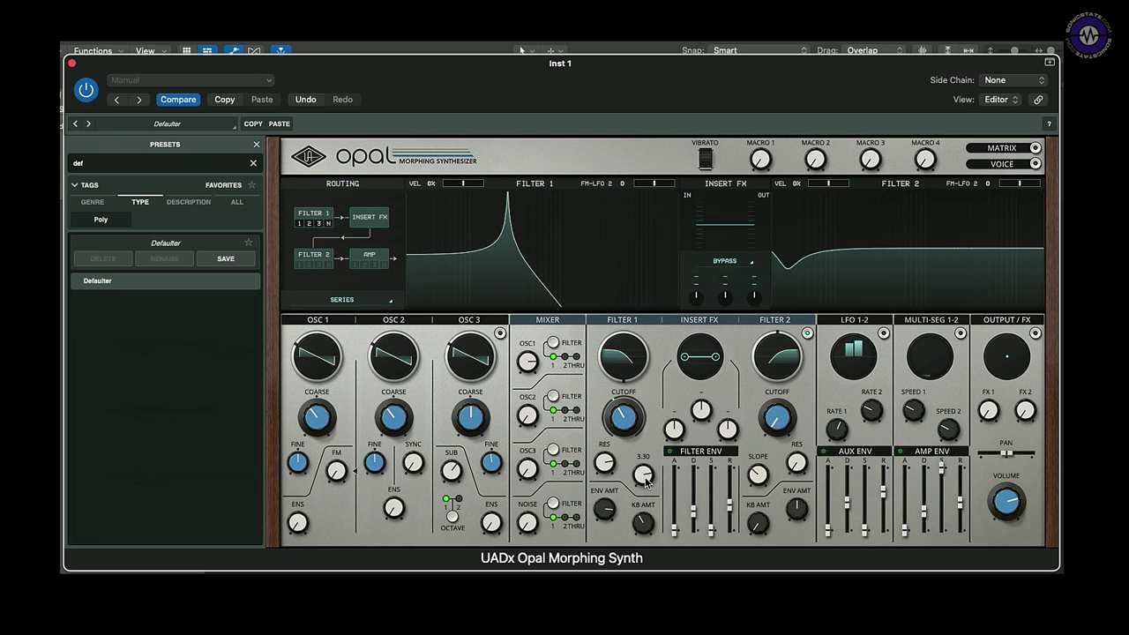
drag(645, 482, 649, 487)
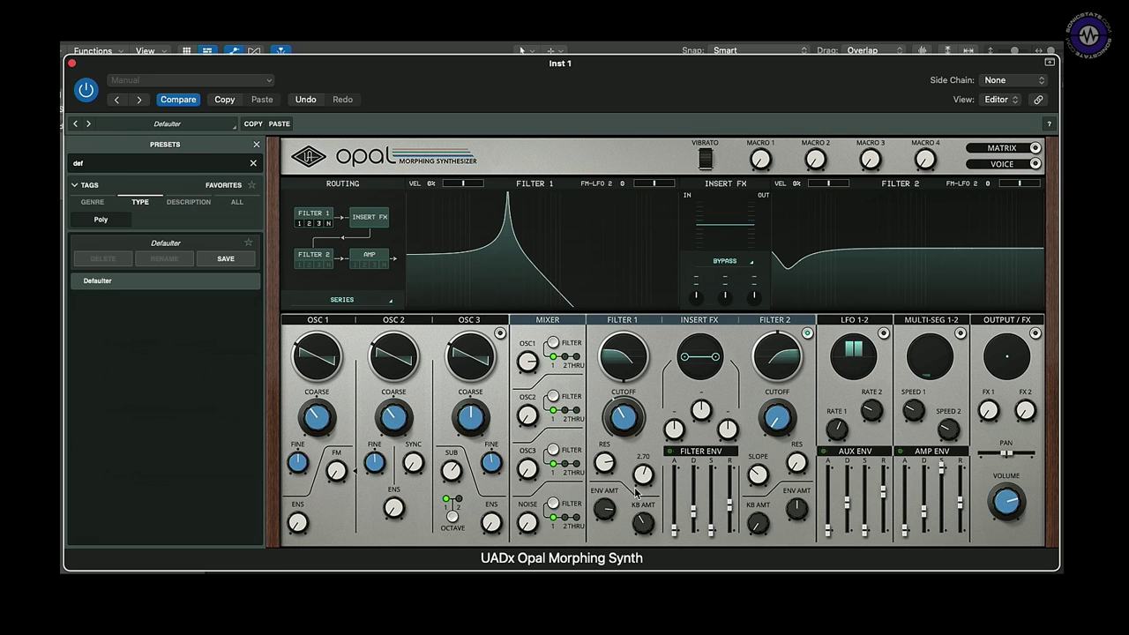
mouse_move(624, 425)
mouse_down()
mouse_move(629, 415)
mouse_move(617, 437)
mouse_up()
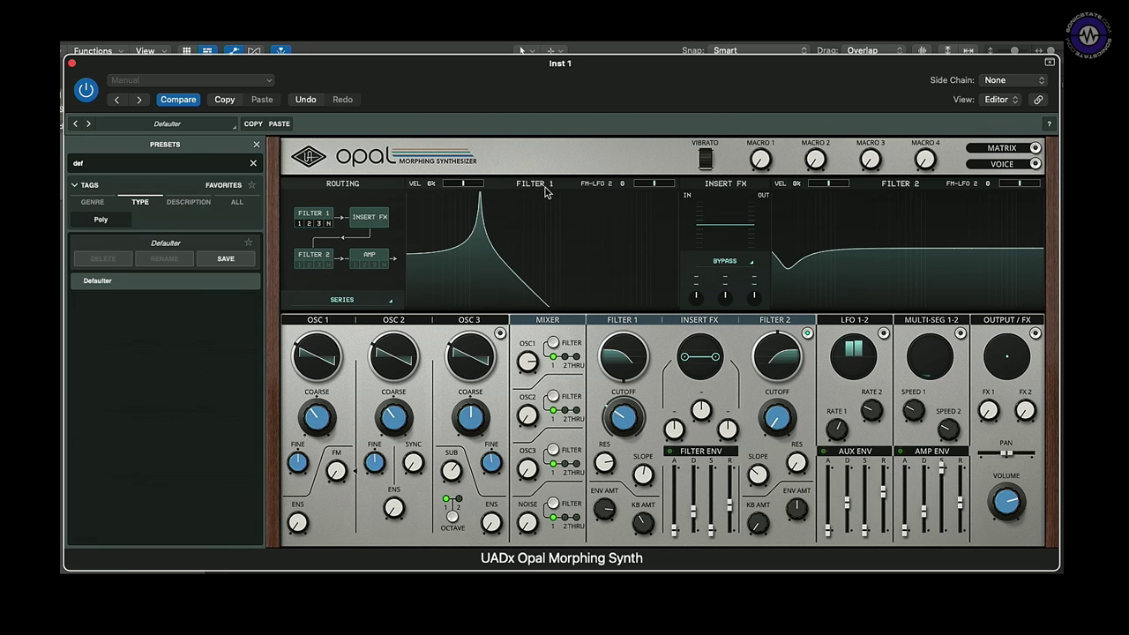
drag(606, 465, 607, 512)
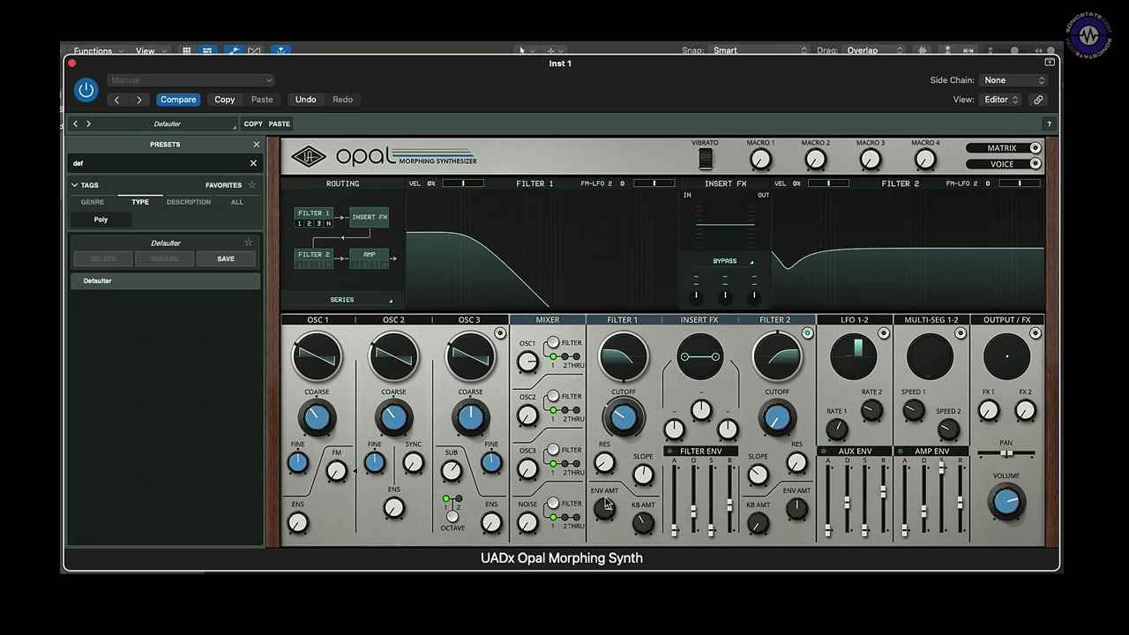
Step: Morph filter 1's mode away from low-pass through its notch and band-pass shapes, and raise its cutoff
drag(613, 377, 703, 157)
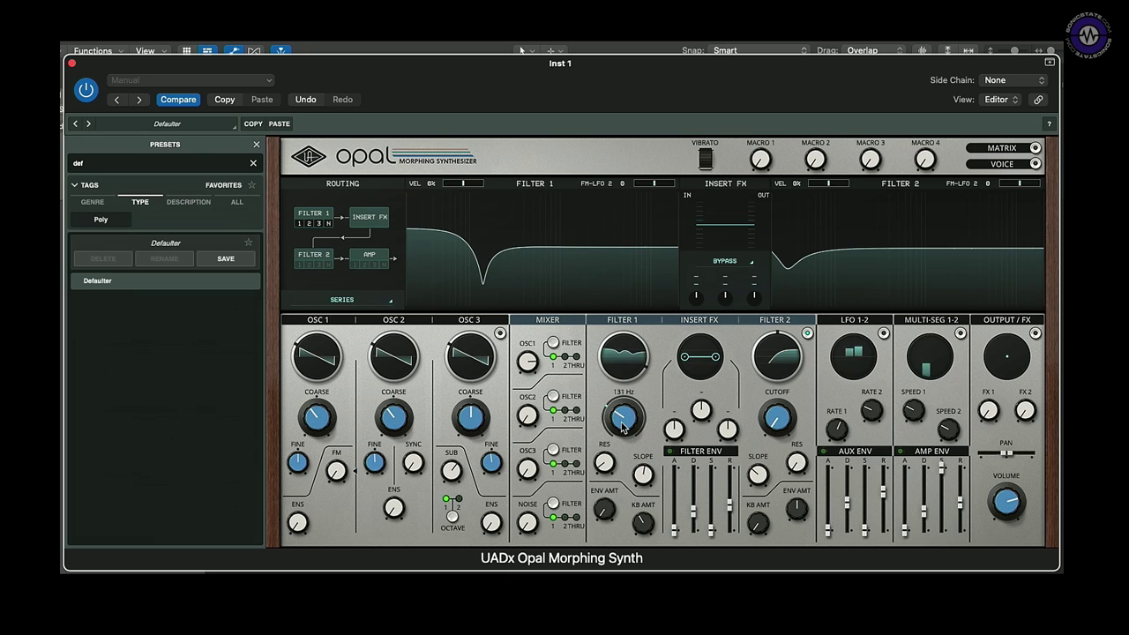
drag(621, 398, 659, 228)
Step: Route LFO 1 to filter 1's mode in the modulation matrix with an amount of 73.0
click(1006, 149)
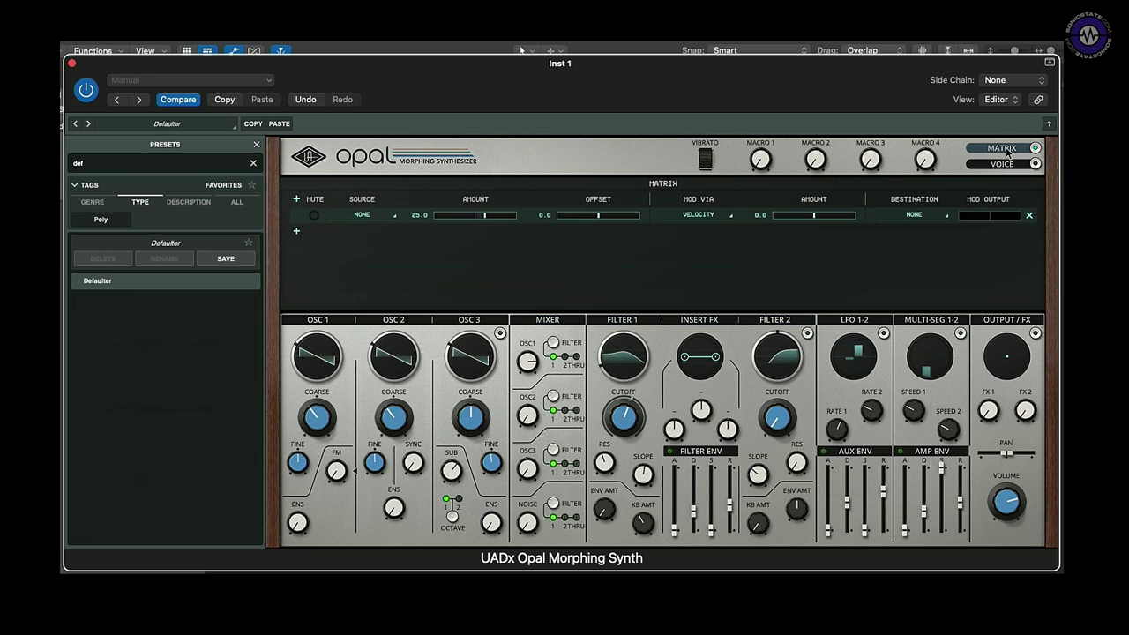
click(370, 218)
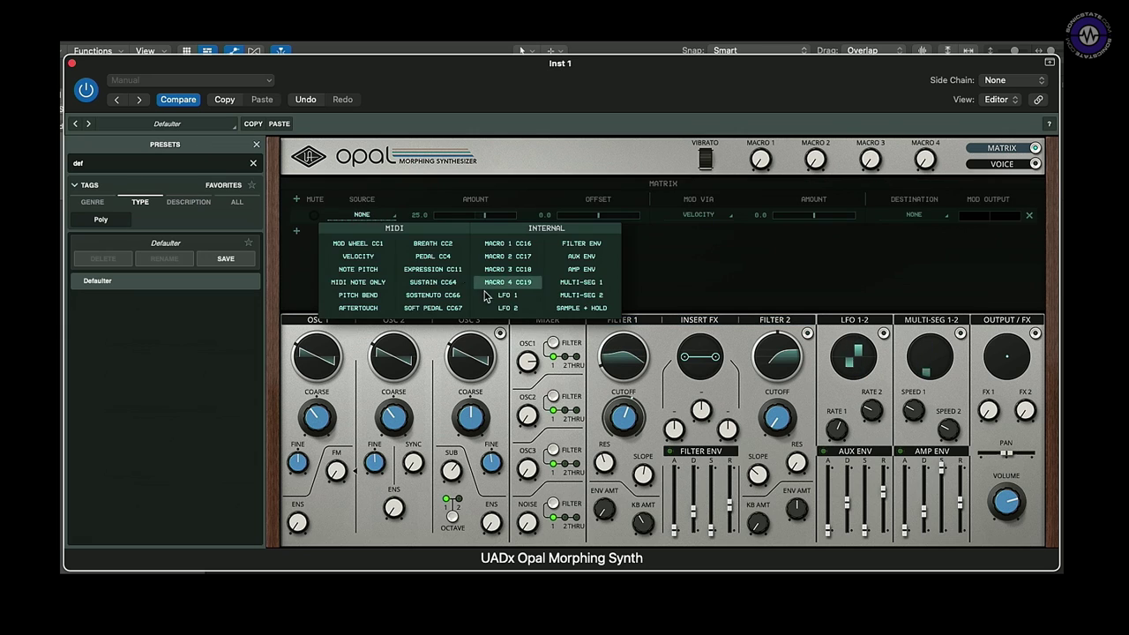
click(510, 295)
click(912, 215)
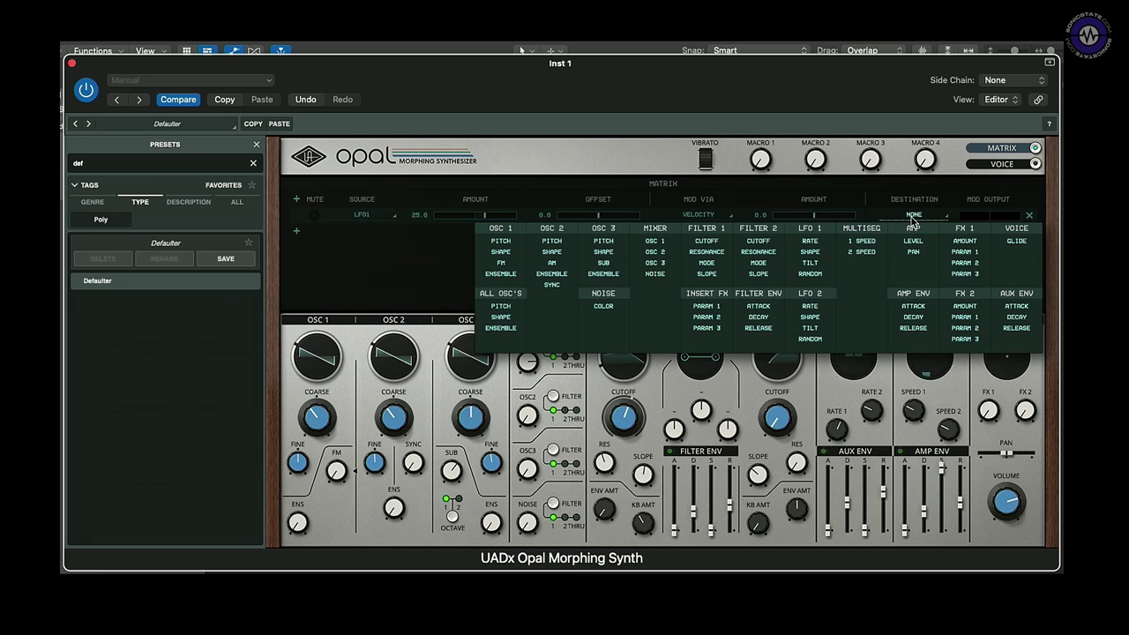
click(708, 263)
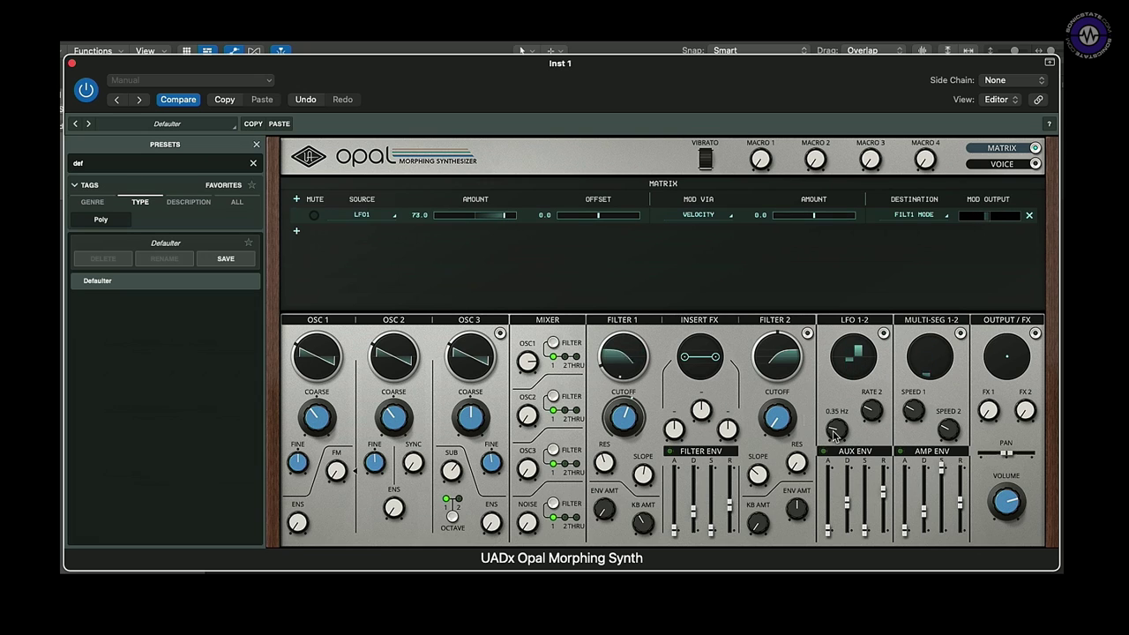
Step: Slow LFO 1's rate to 0.26 Hz and raise filter 1's resonance to 51 while watching its response morph
click(748, 355)
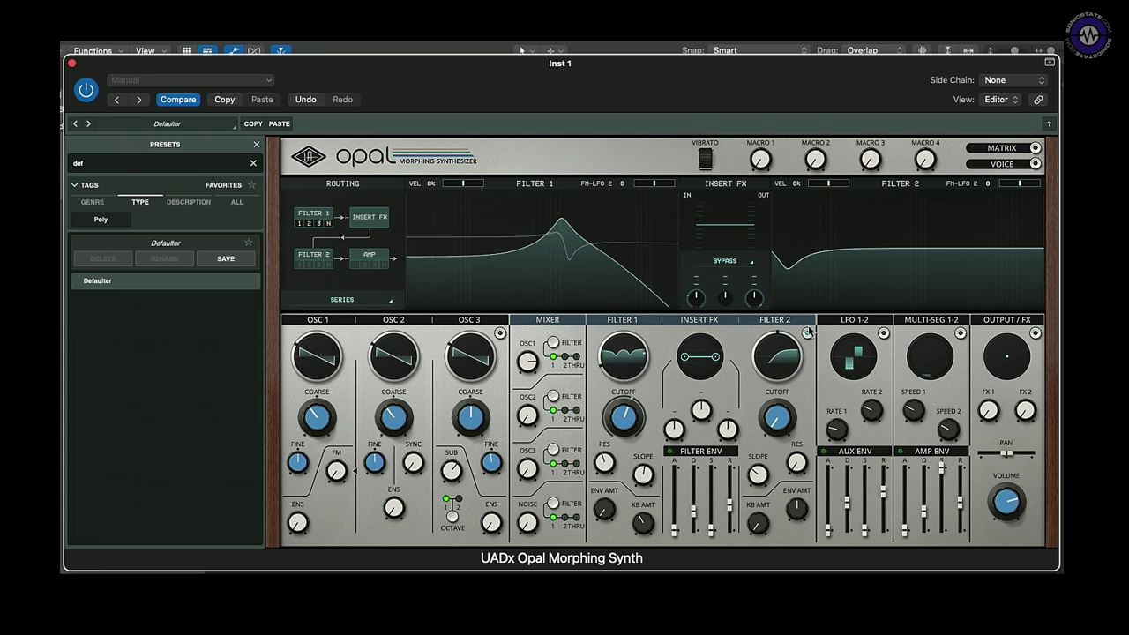
mouse_move(839, 441)
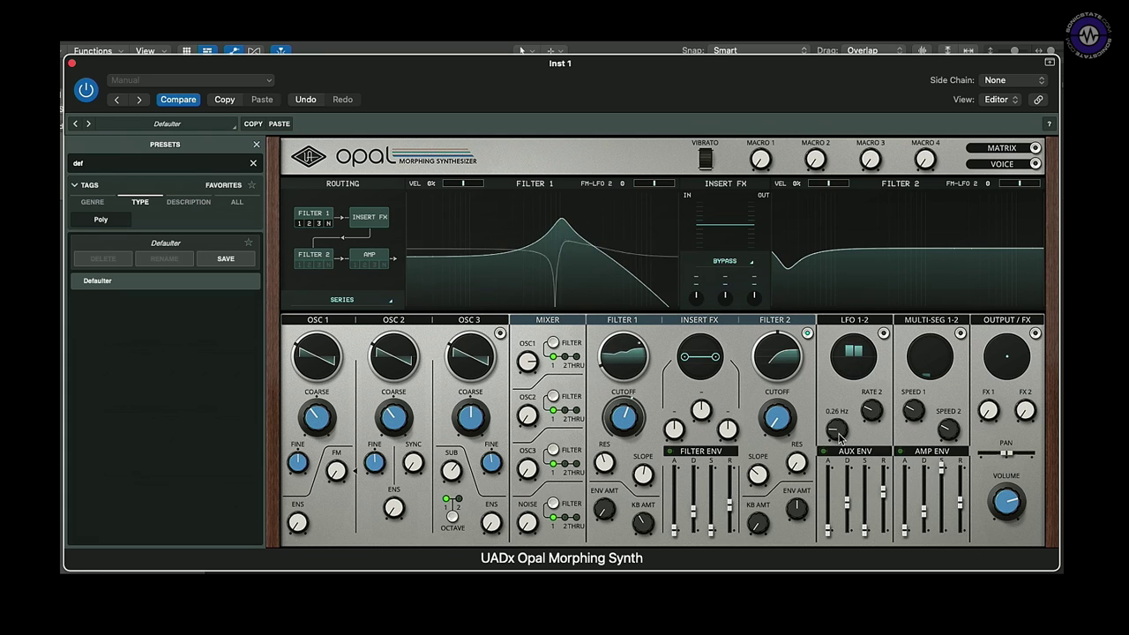
drag(839, 441, 839, 442)
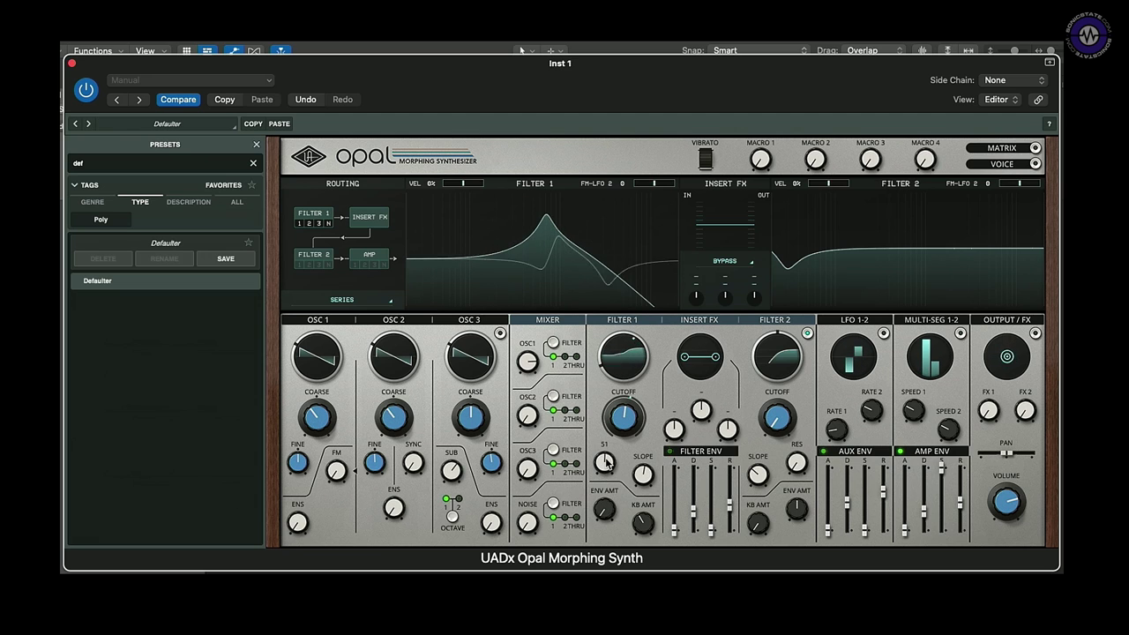
mouse_move(840, 441)
drag(836, 438, 832, 447)
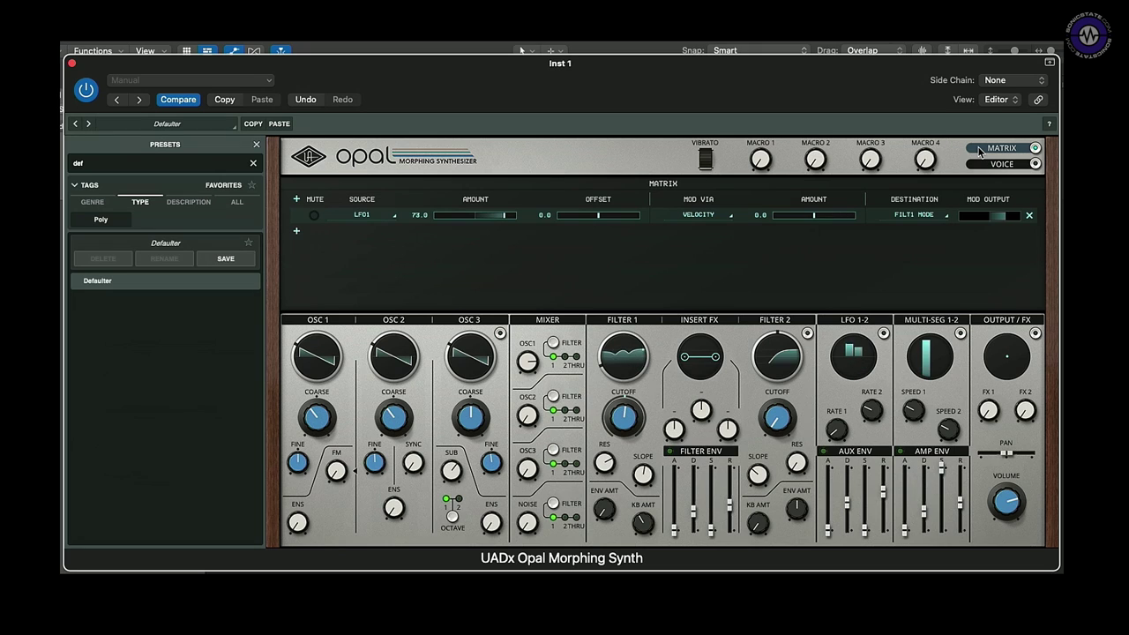
Step: Delete the LFO 1 modulation routing and set filter 1 to high-pass with high resonance and a 120 Hz cutoff
click(1026, 216)
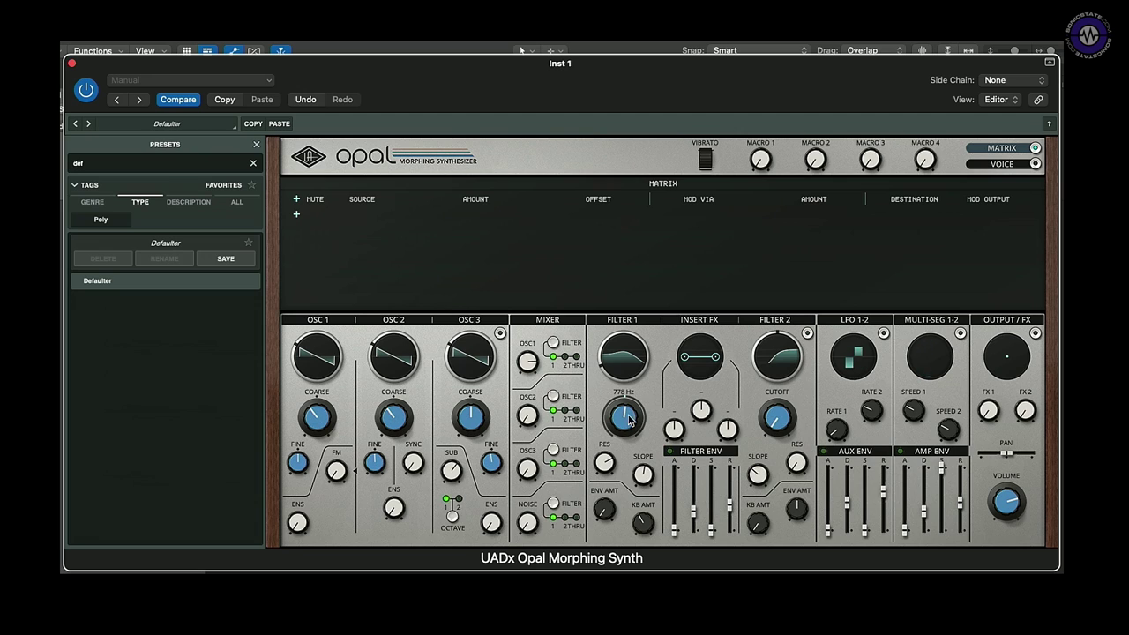
drag(630, 380, 618, 340)
drag(605, 466, 615, 441)
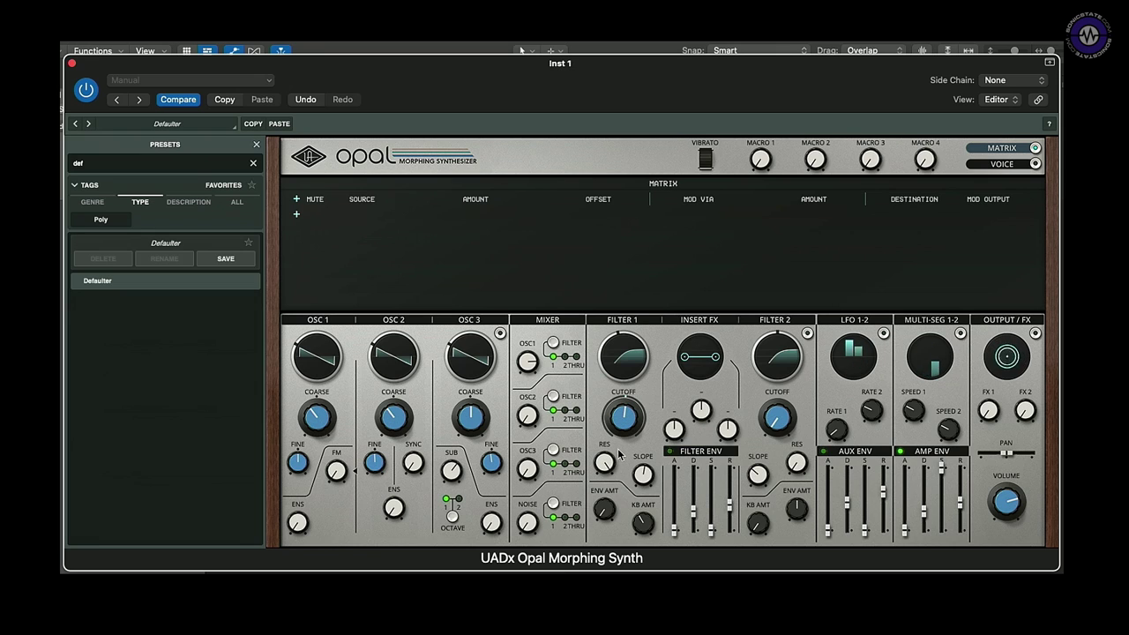
drag(617, 427, 616, 460)
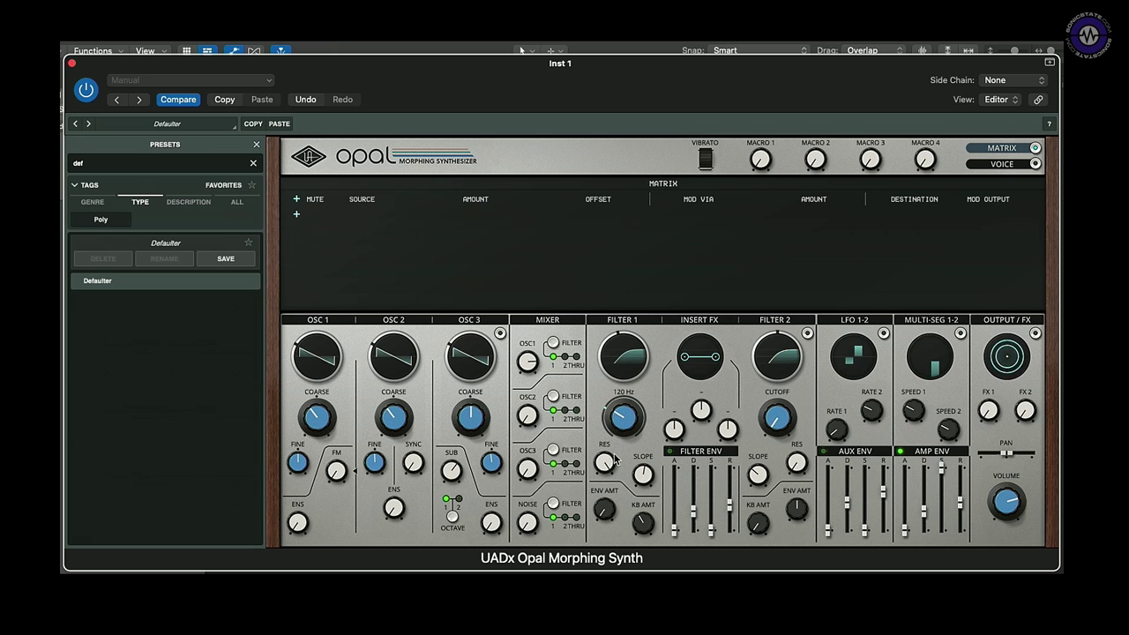
click(651, 374)
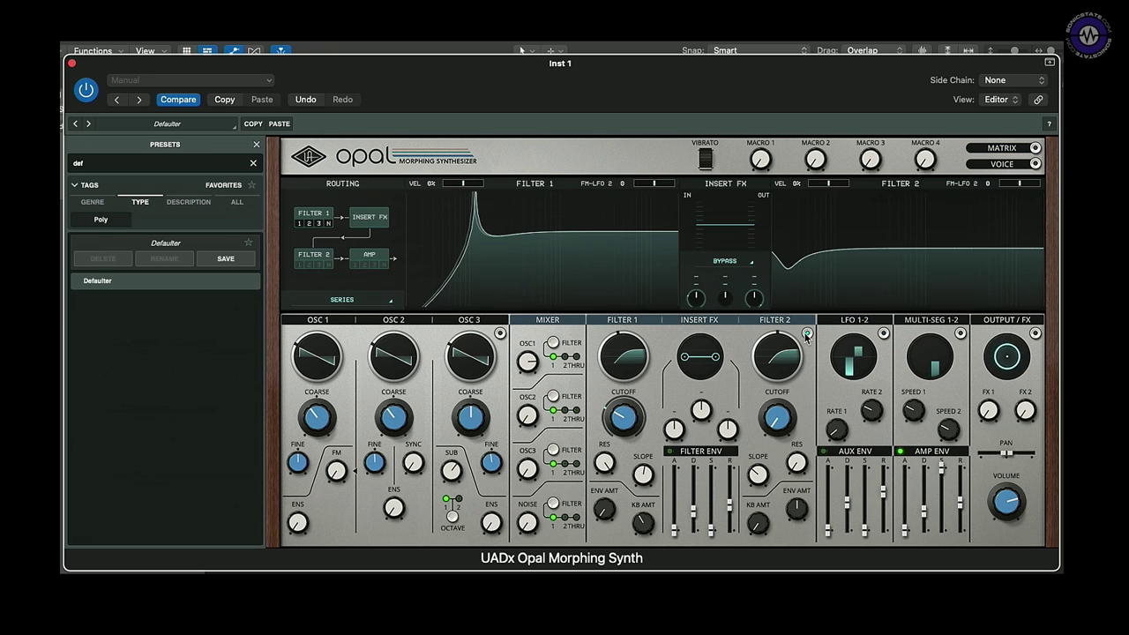
Step: Set filter 1 to low-pass with a 46.4 Hz cutoff and minimum resonance, and send oscillator 1 to THRU, bypassing the filters
drag(638, 402, 623, 427)
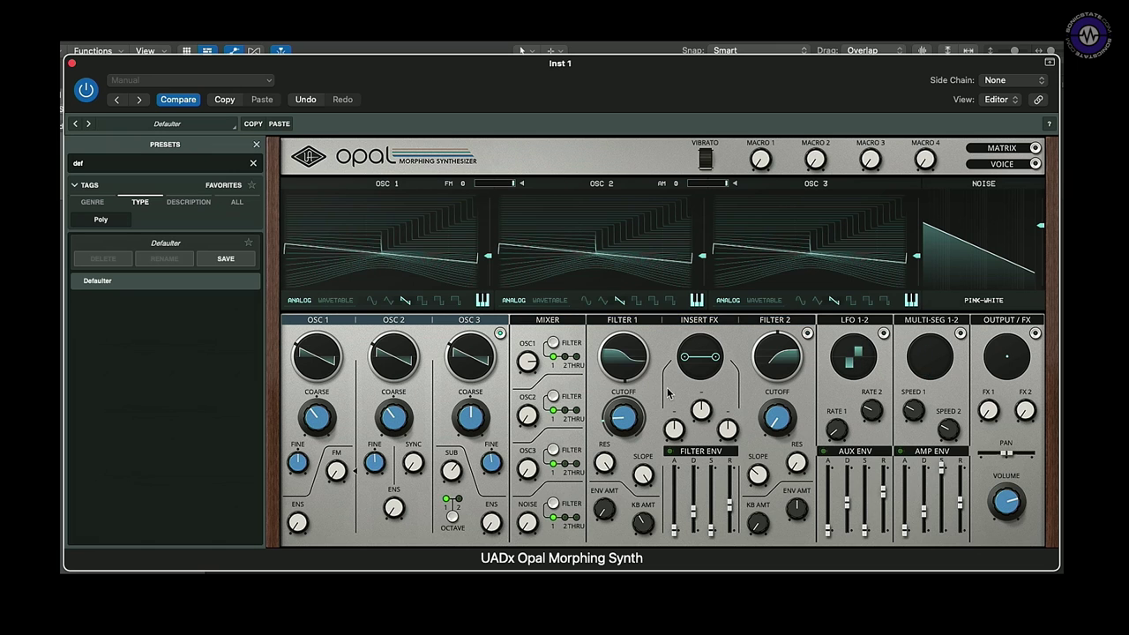
click(630, 330)
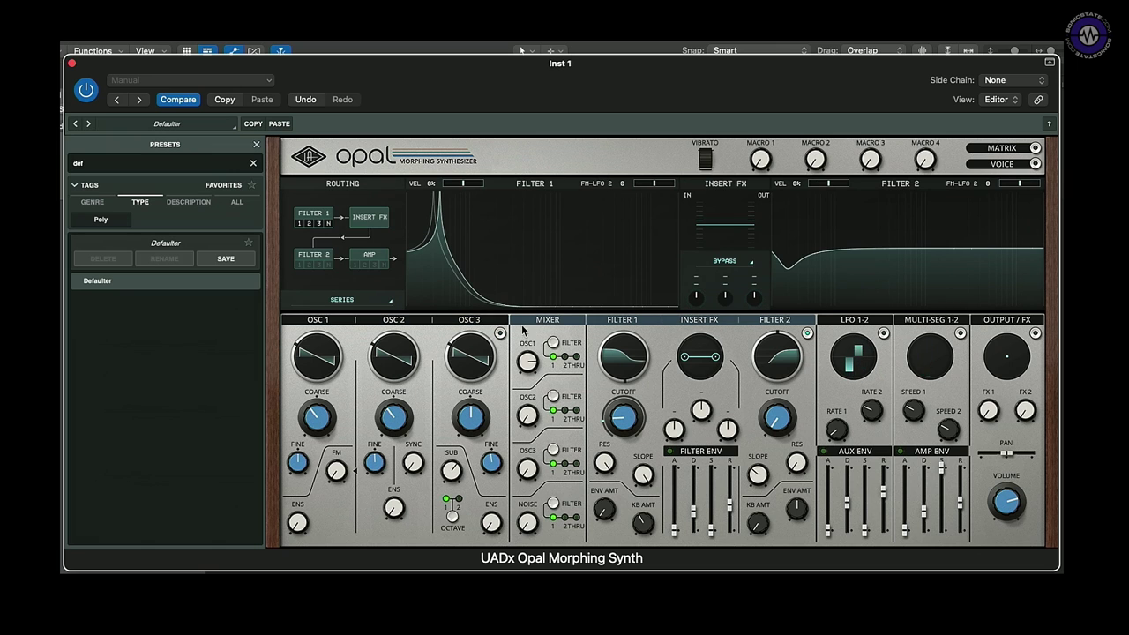
click(342, 302)
click(342, 286)
drag(599, 474, 629, 476)
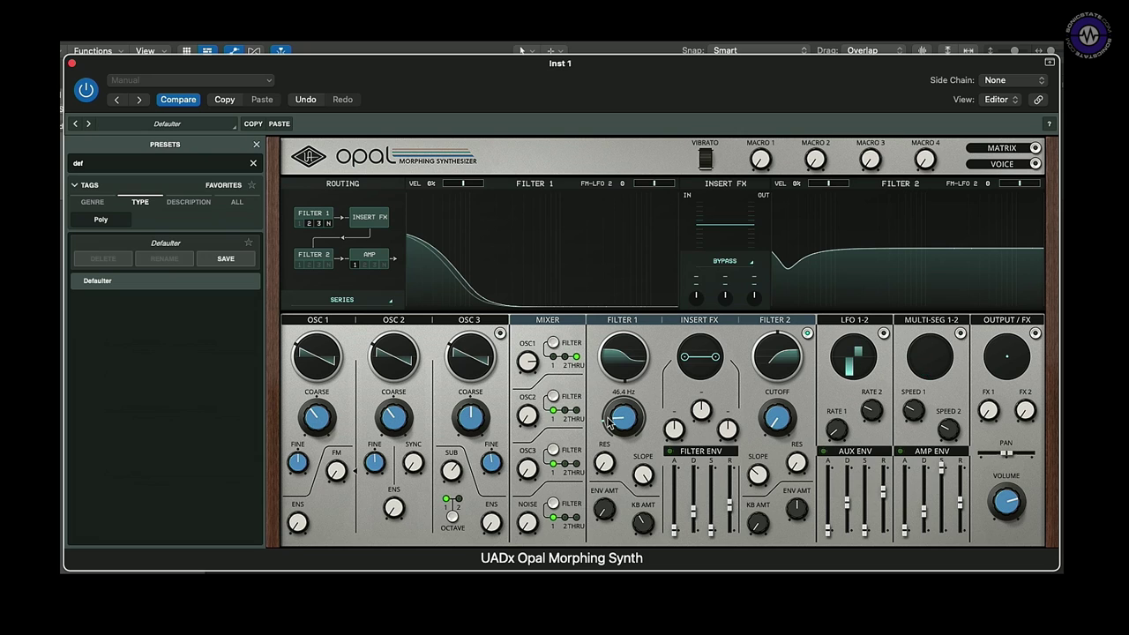
drag(623, 381, 623, 442)
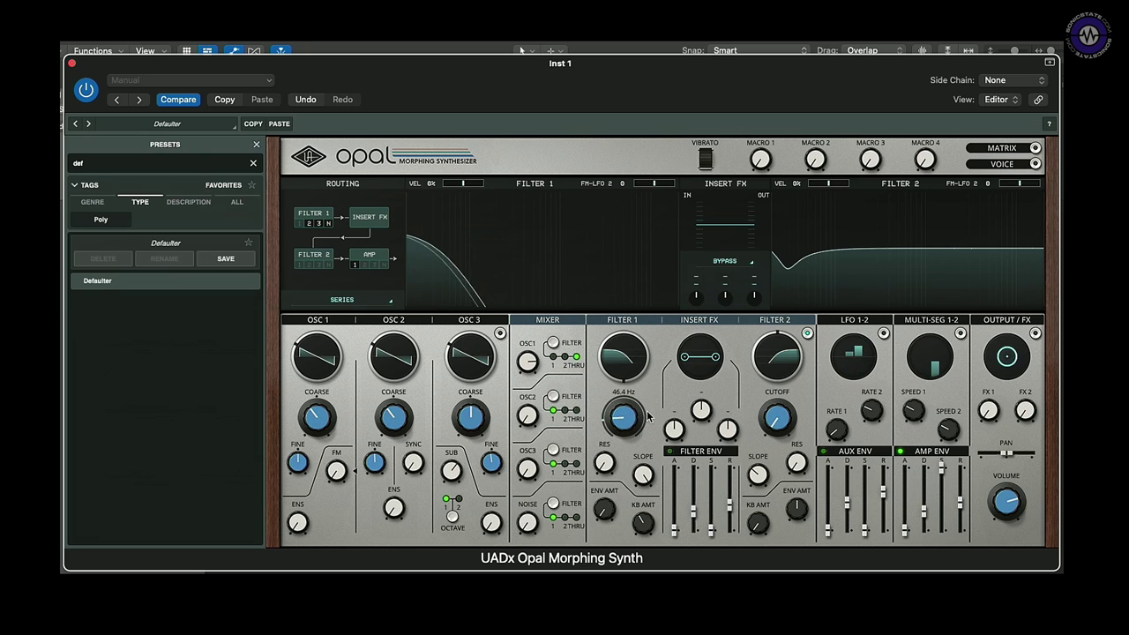
Step: Route oscillator 1 back to filter 1, open up the filter's cutoff and turn up oscillator 1's mixer level
click(553, 344)
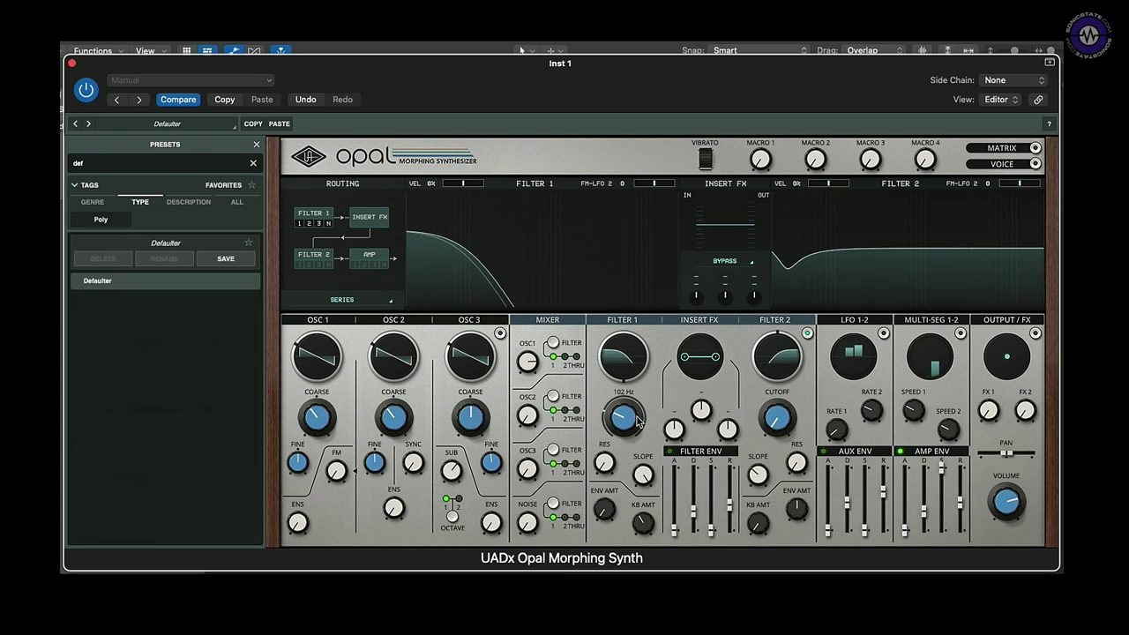
drag(631, 419, 638, 393)
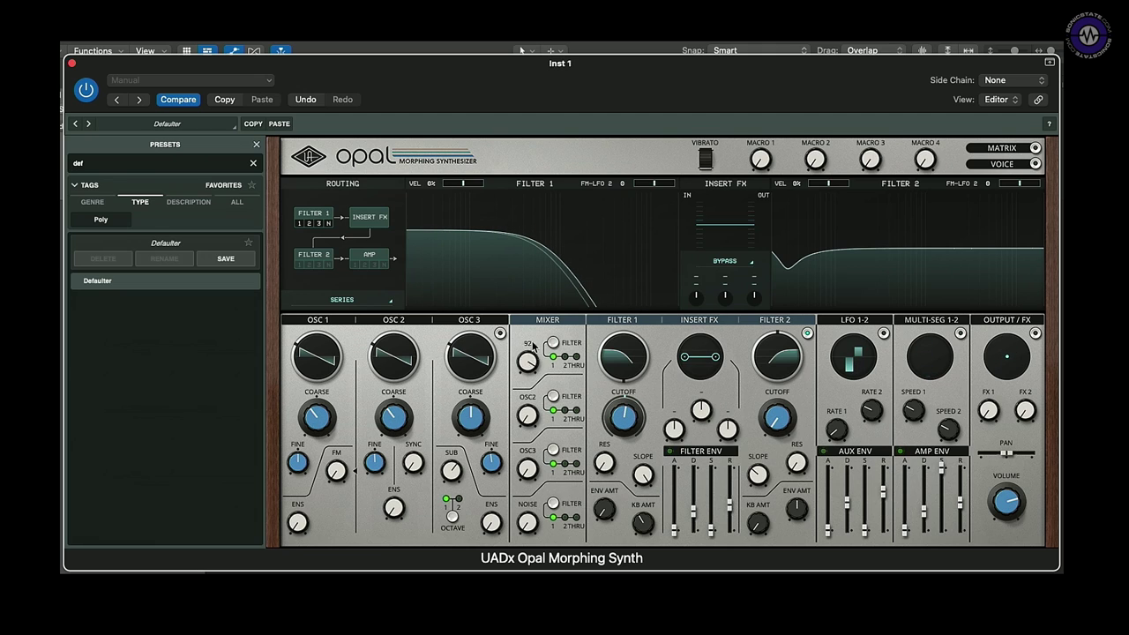
drag(540, 350, 540, 333)
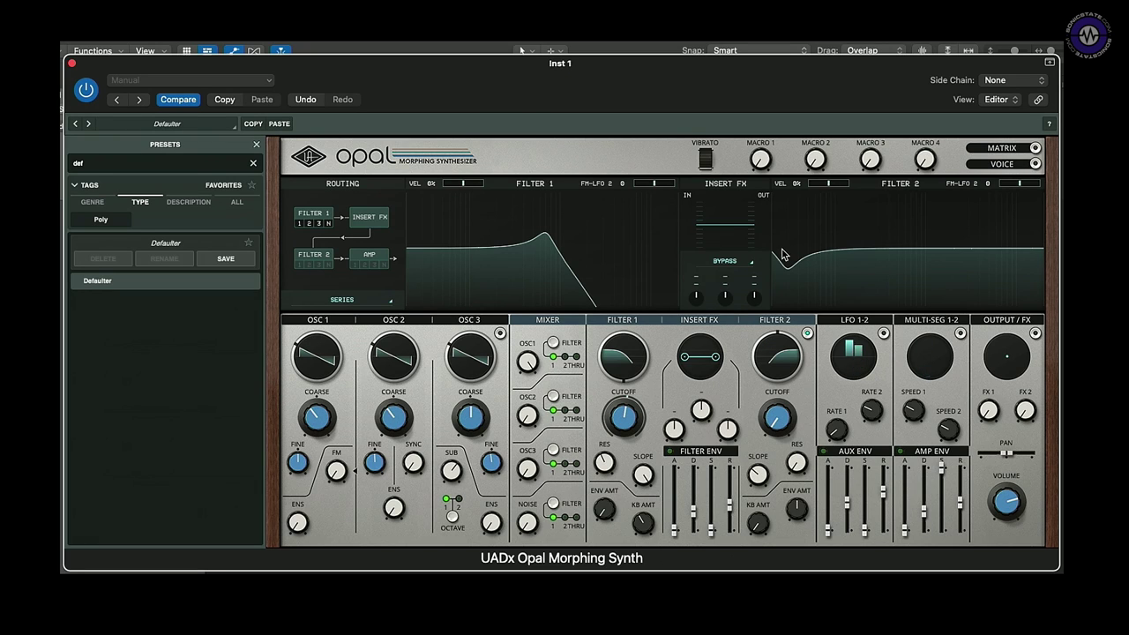
Step: Load Distortion as the insert effect and adjust it to a drive of 69 and an offset of 44
click(725, 262)
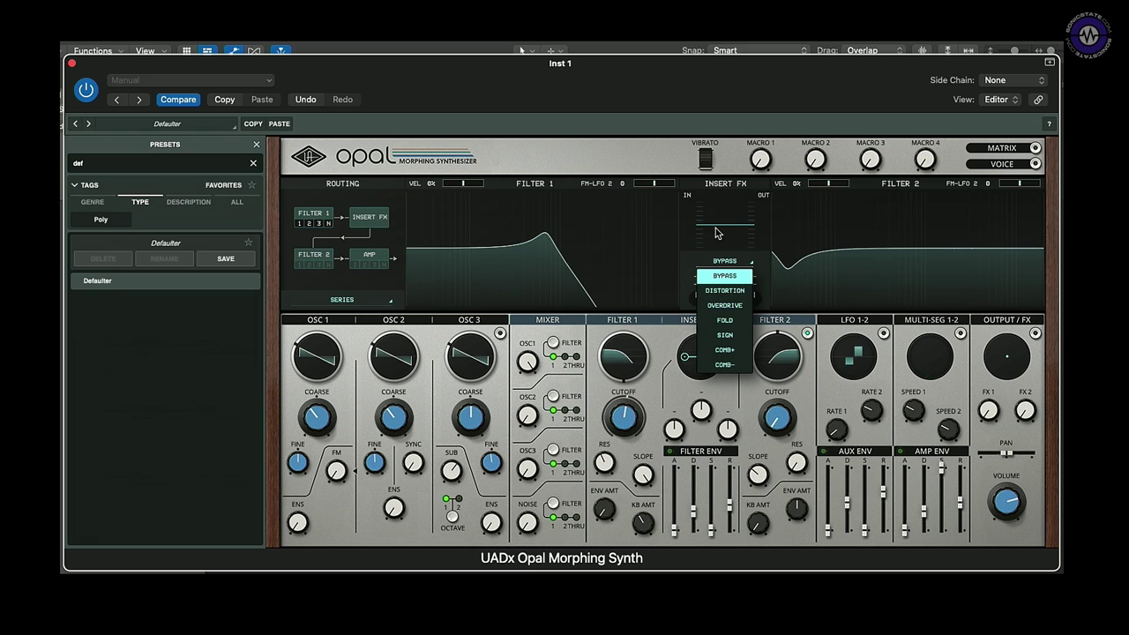
click(725, 290)
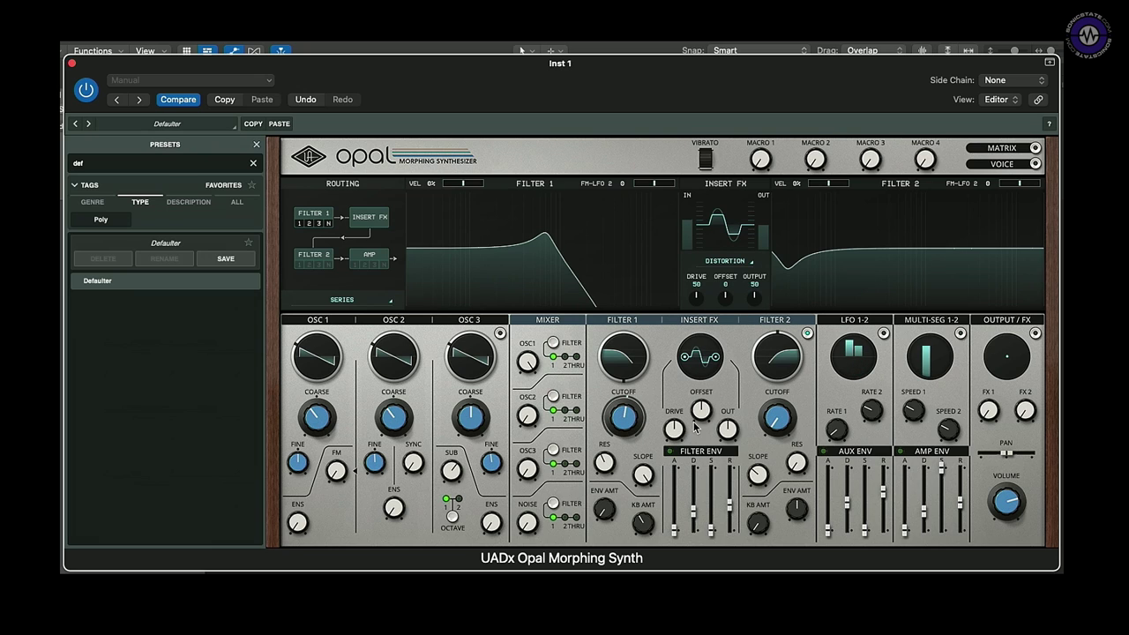
drag(674, 427, 703, 423)
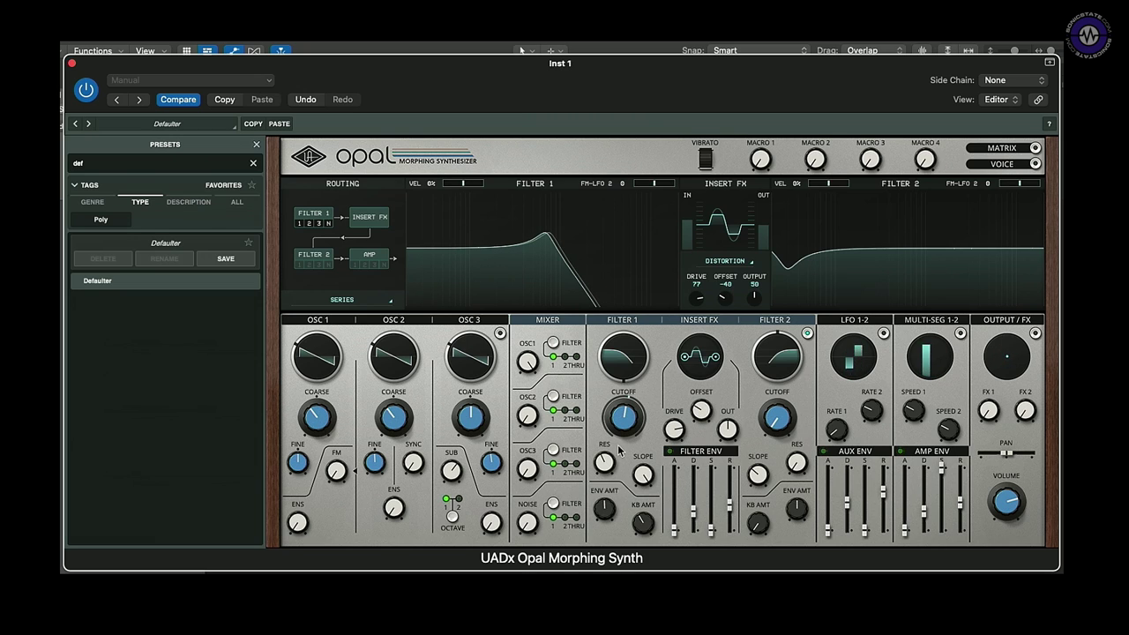
drag(670, 424, 707, 364)
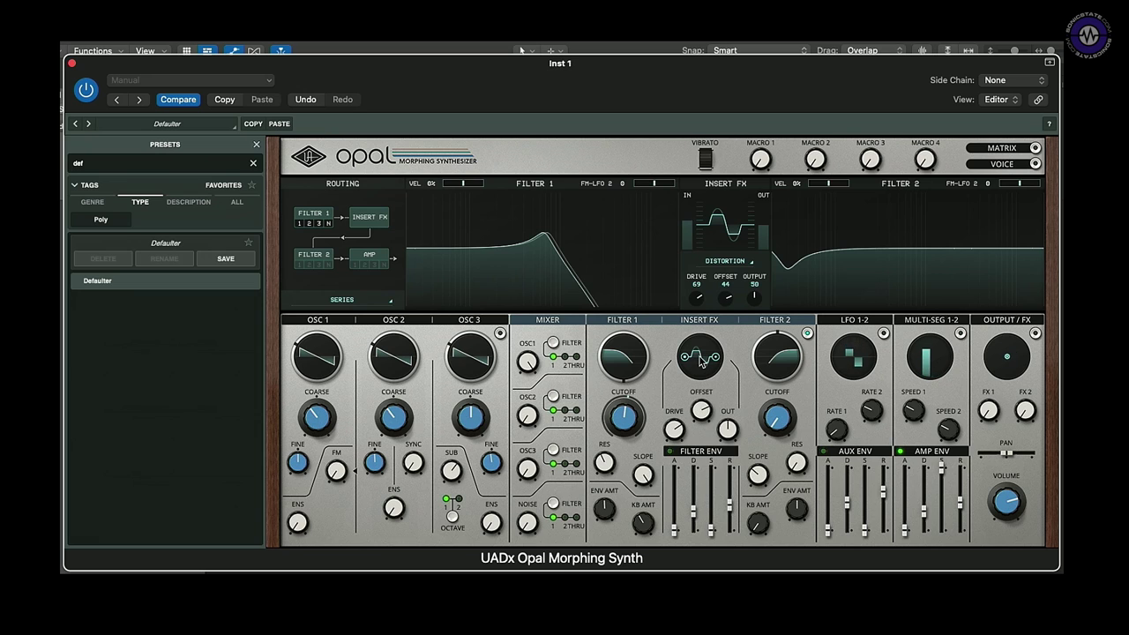
Step: Change the insert effect to Fold and feed it oscillator 1's sine wave with filter 1's resonance lowered
click(725, 261)
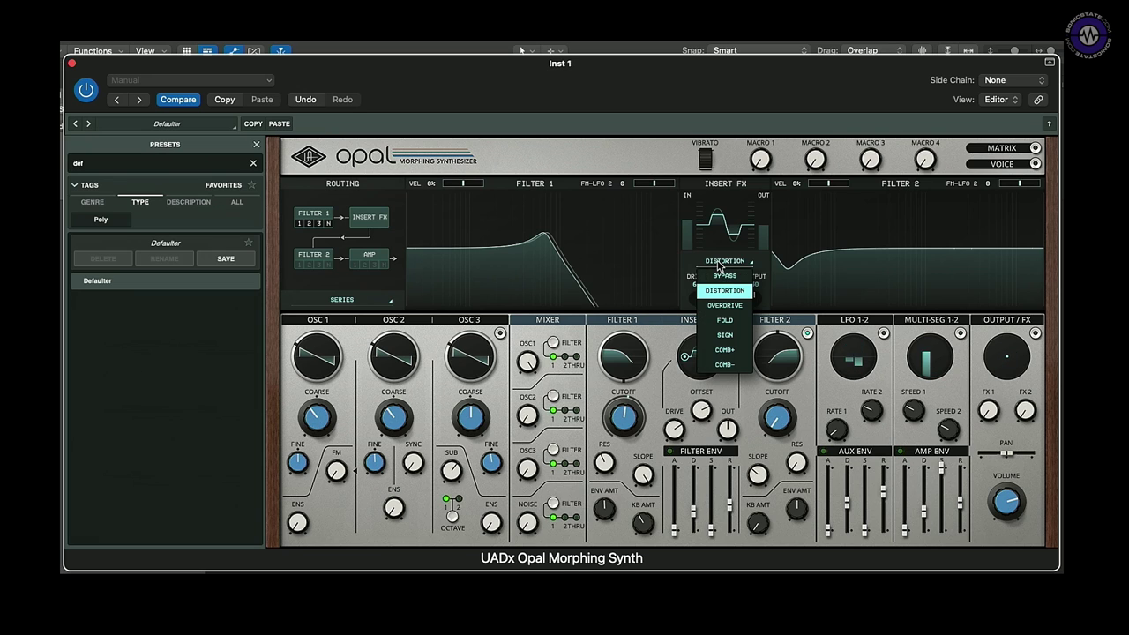
click(715, 326)
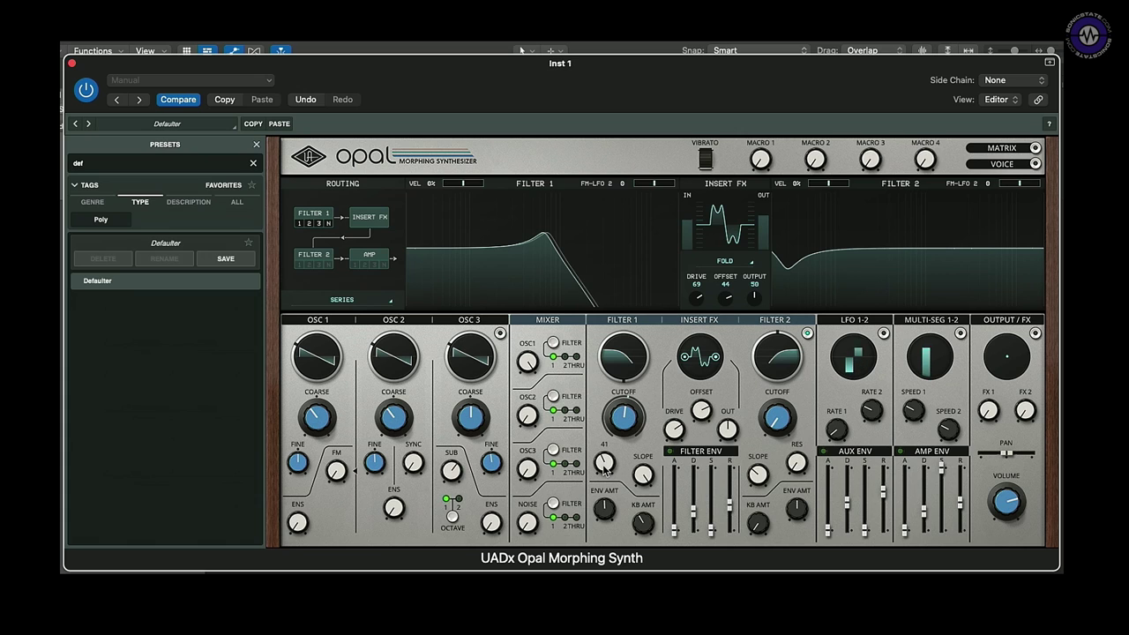
drag(605, 463, 605, 480)
drag(333, 363, 337, 352)
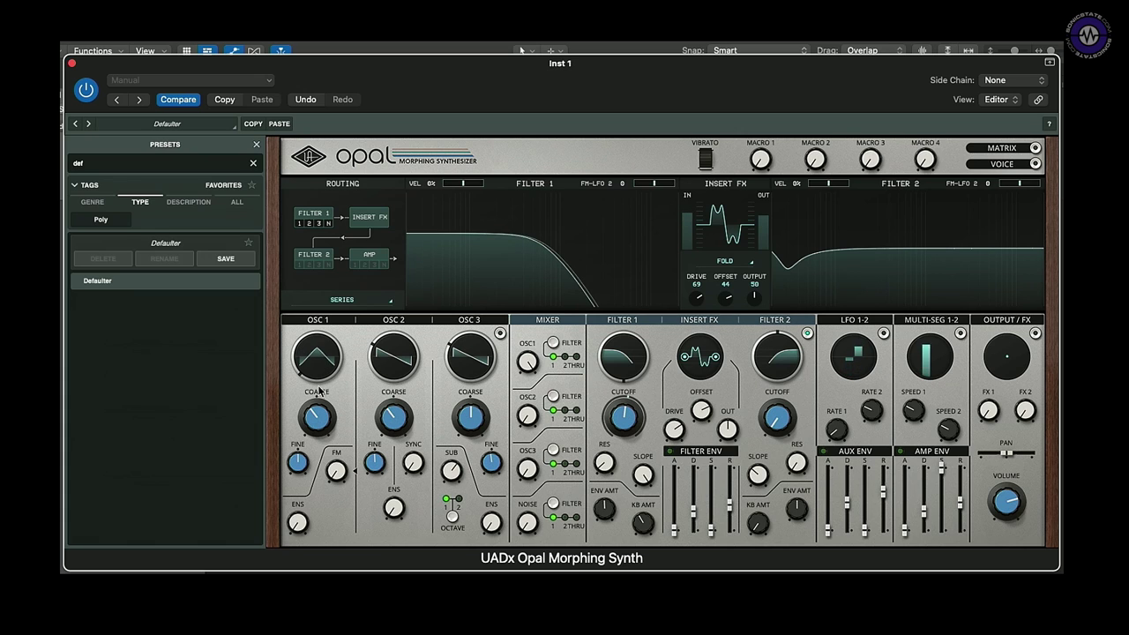
click(499, 333)
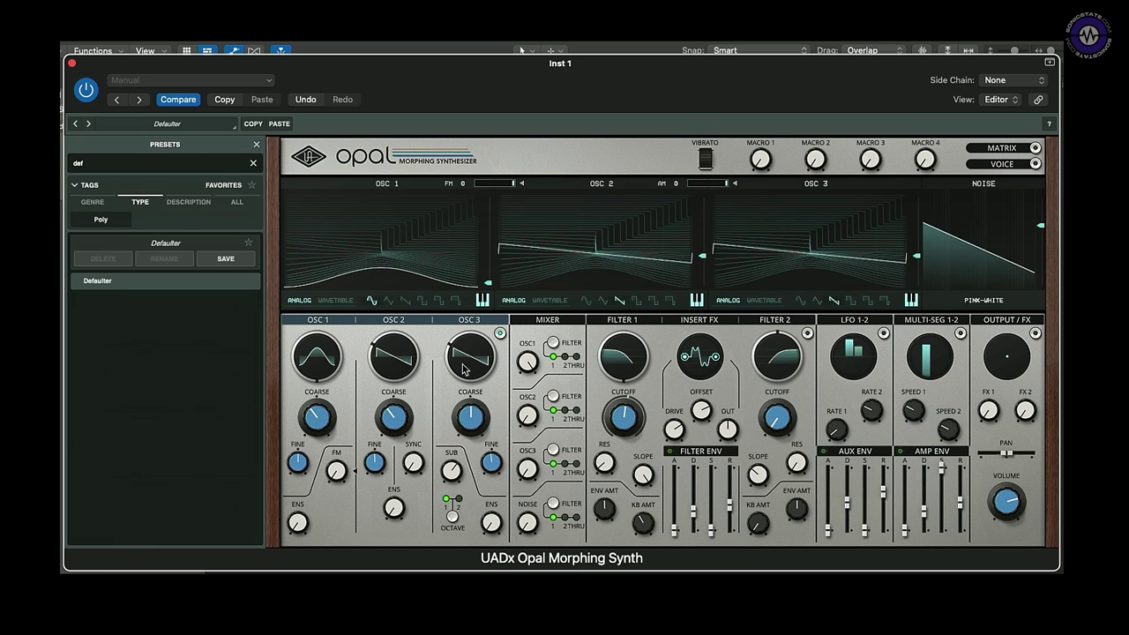
Step: Switch oscillator 1 to a square wave and vary the Fold effect, ending at drive 38 and offset -14
mouse_move(671, 429)
drag(670, 429, 667, 454)
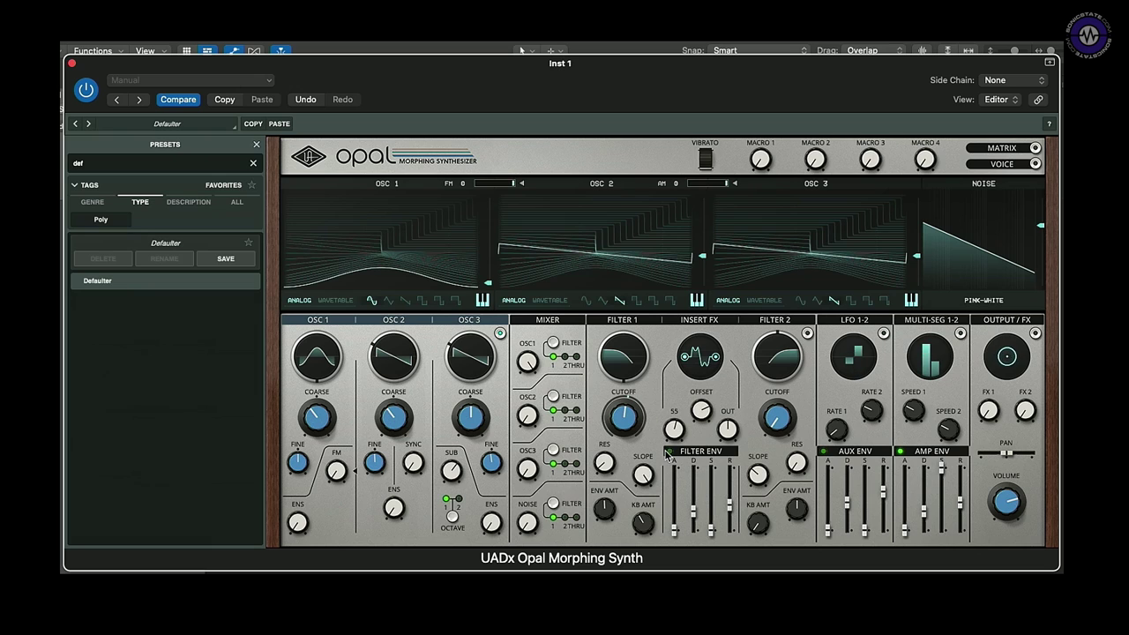
mouse_move(698, 415)
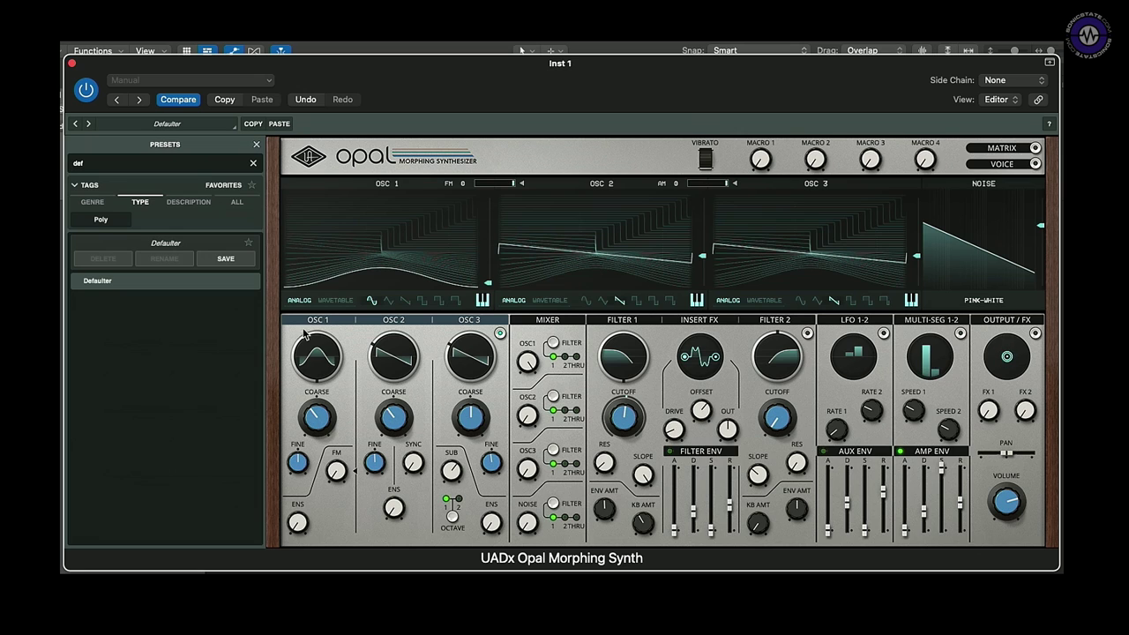
drag(316, 354, 319, 304)
click(420, 301)
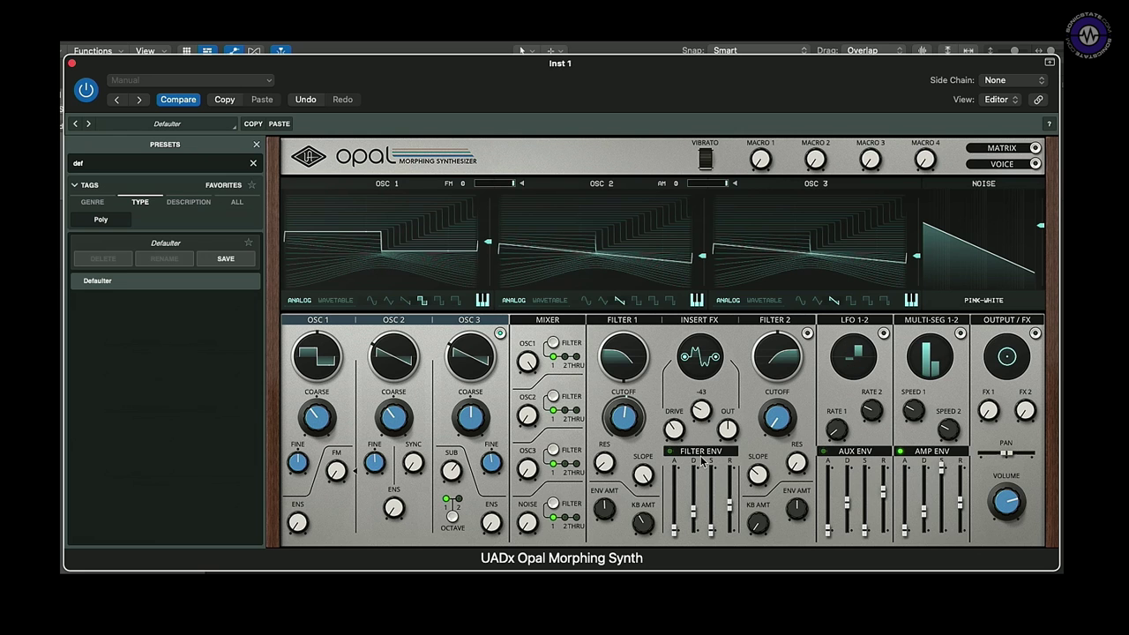
mouse_move(663, 435)
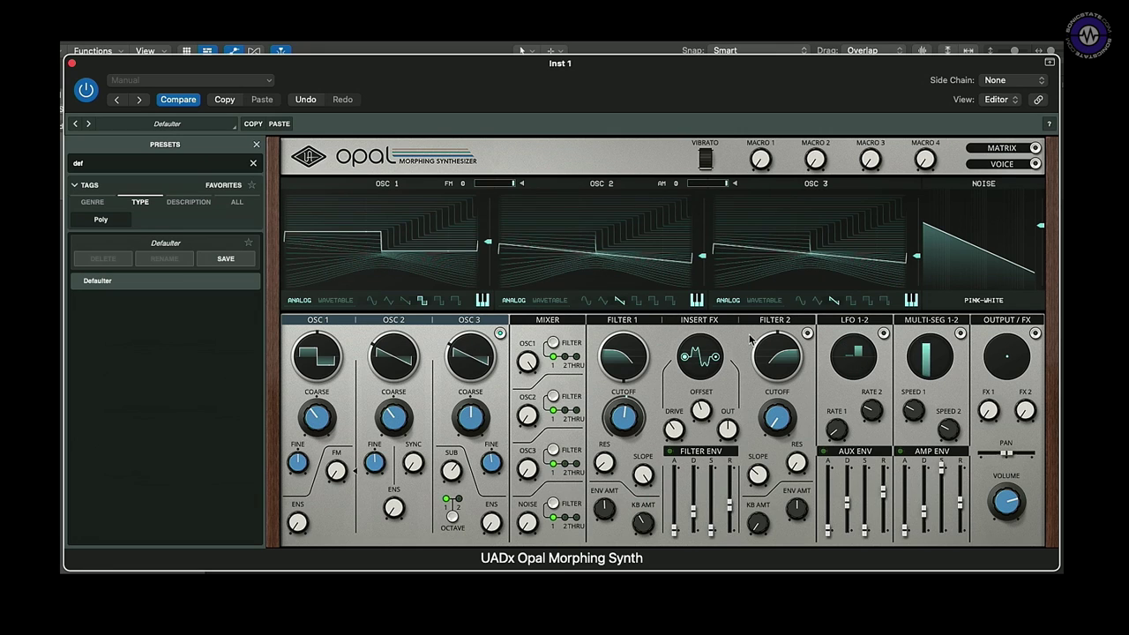
Step: Change the insert effect to Comb+ and raise filter 1's cutoff
click(806, 334)
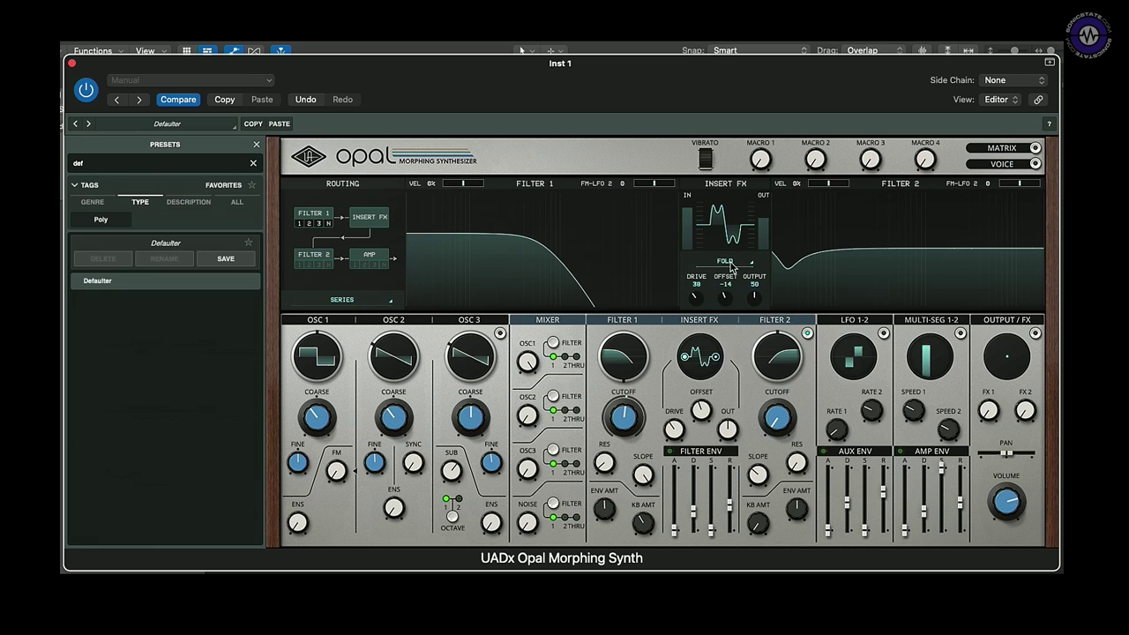
click(730, 265)
click(728, 350)
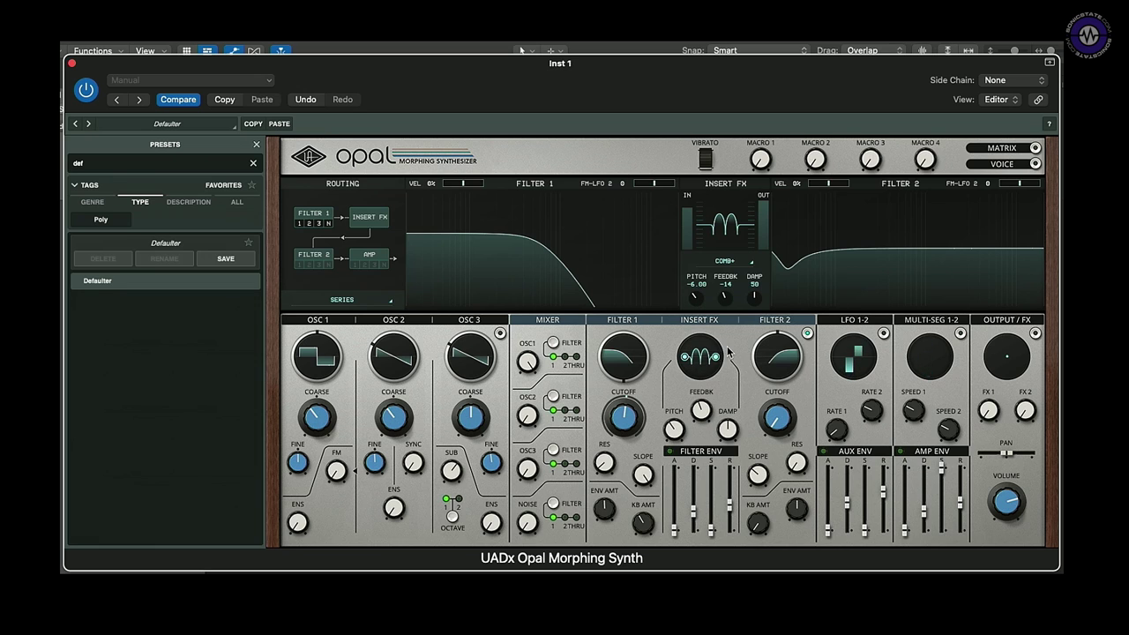
mouse_move(697, 413)
drag(623, 415, 625, 391)
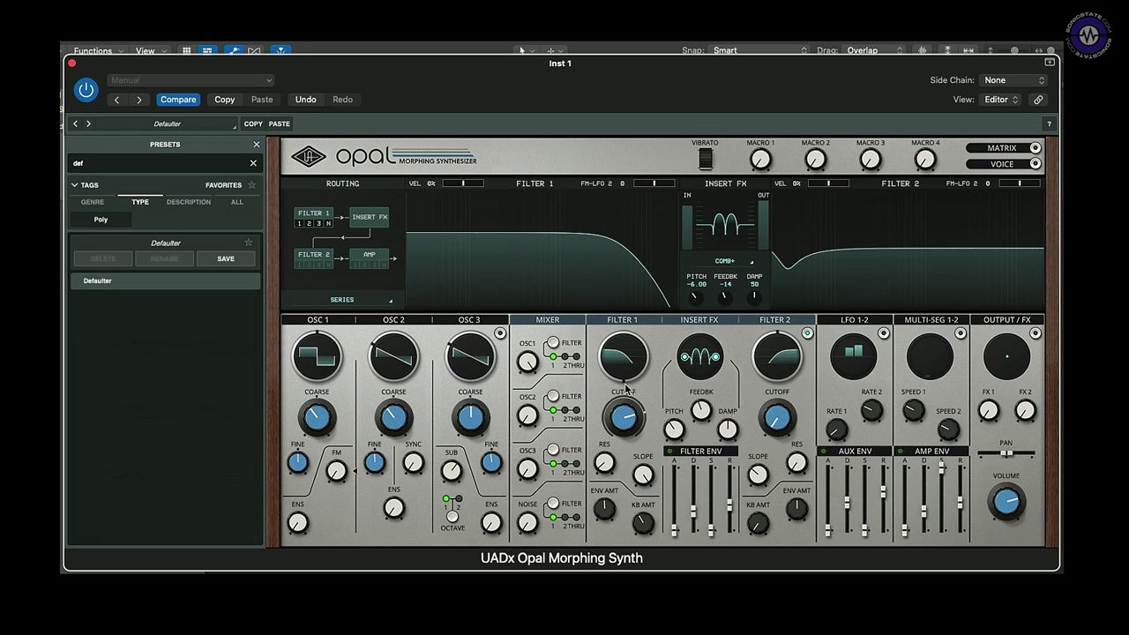
Step: Adjust the Comb+ insert effect to a pitch of +4.25, feedback of 16 and damp of 21
mouse_move(697, 415)
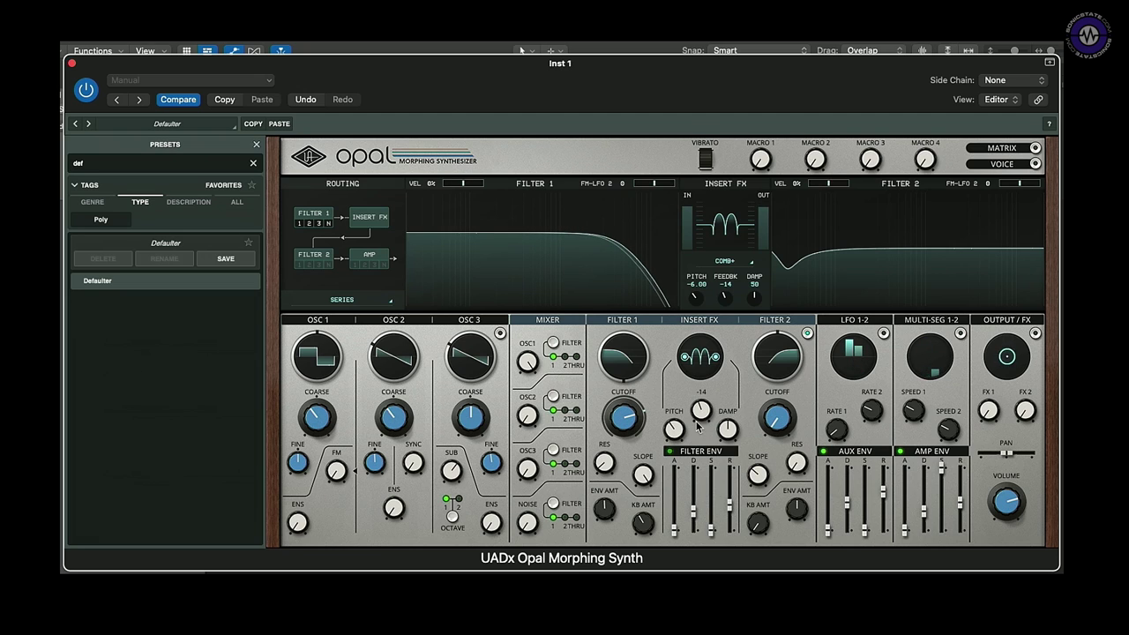
drag(697, 417, 730, 402)
mouse_move(732, 430)
drag(675, 432, 716, 495)
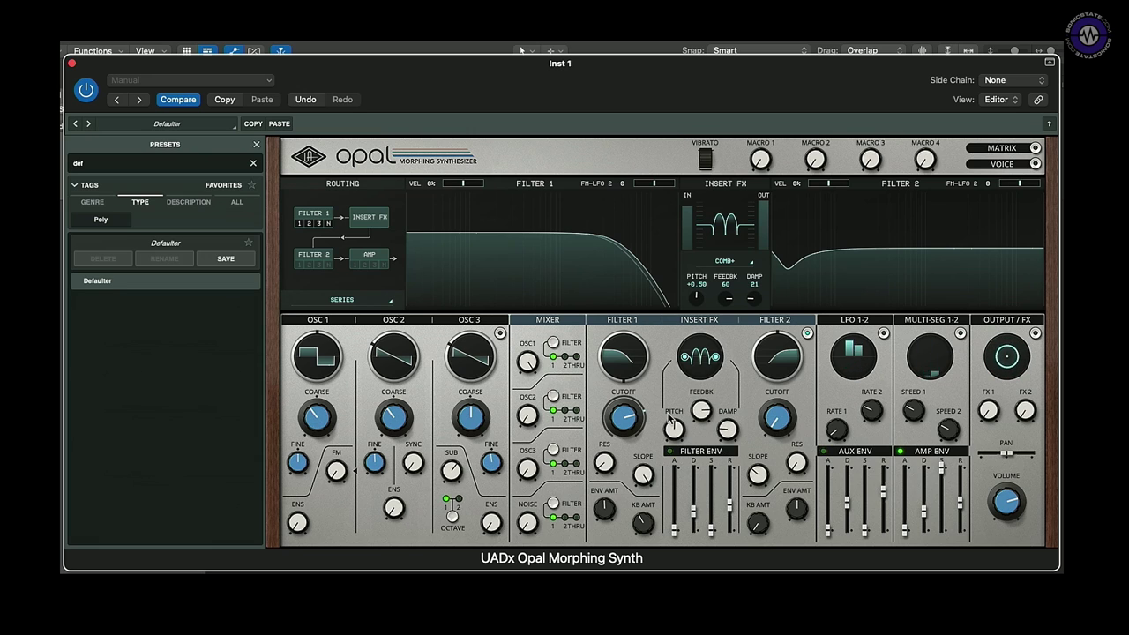
drag(705, 414, 679, 467)
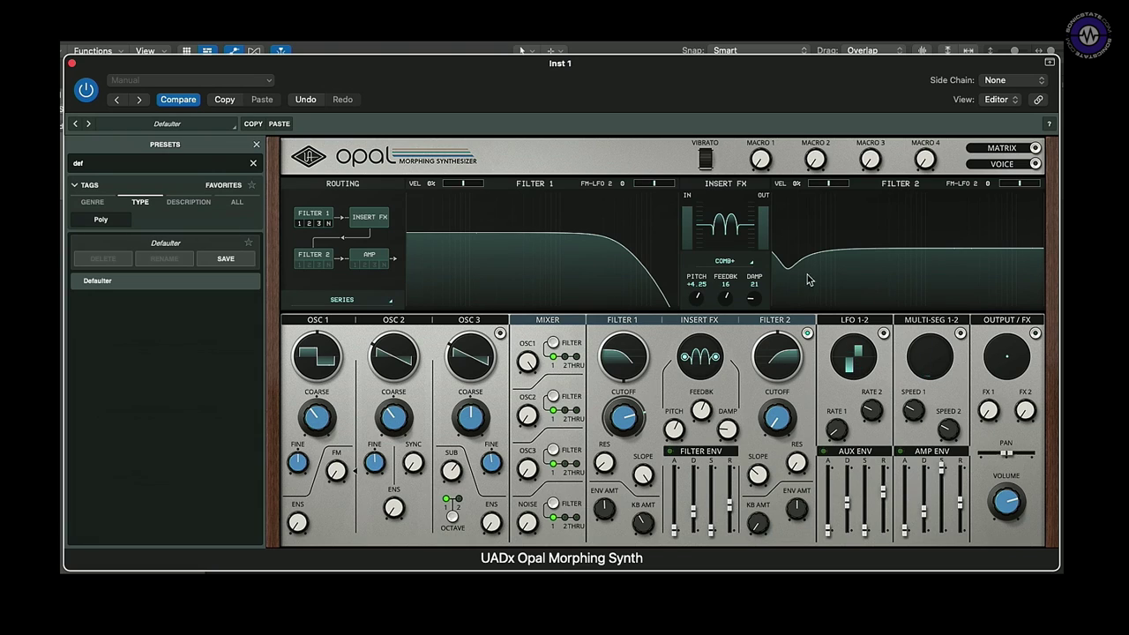
Step: Change the insert effect to Comb- with pitch +5.00 and feedback 72, and morph filter 2 to a low-pass response
click(738, 276)
click(731, 370)
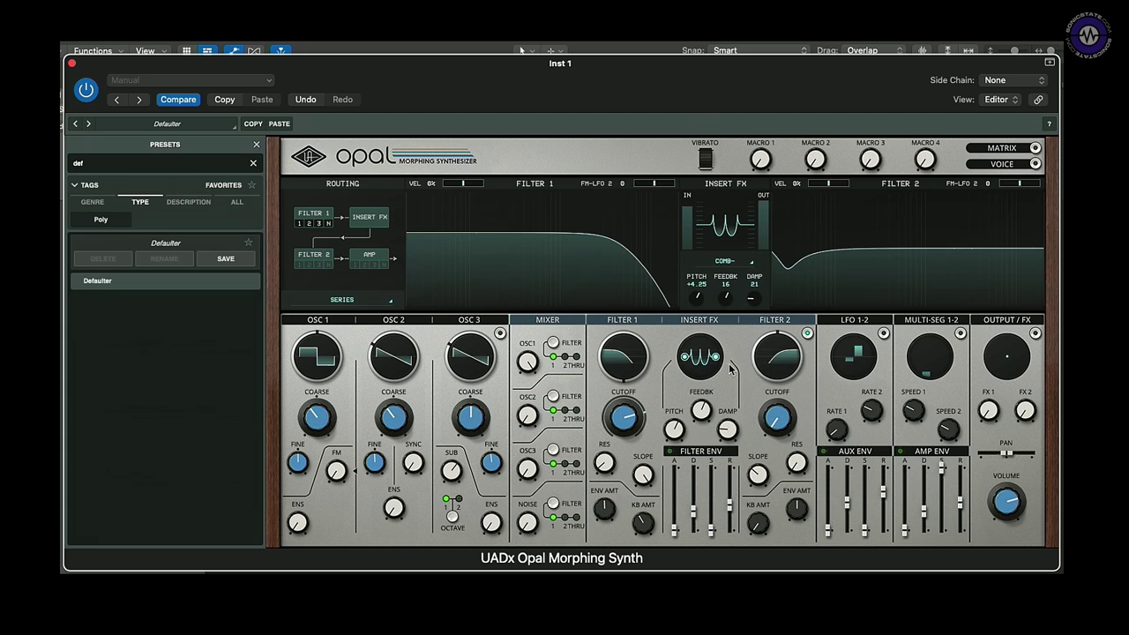
mouse_move(677, 435)
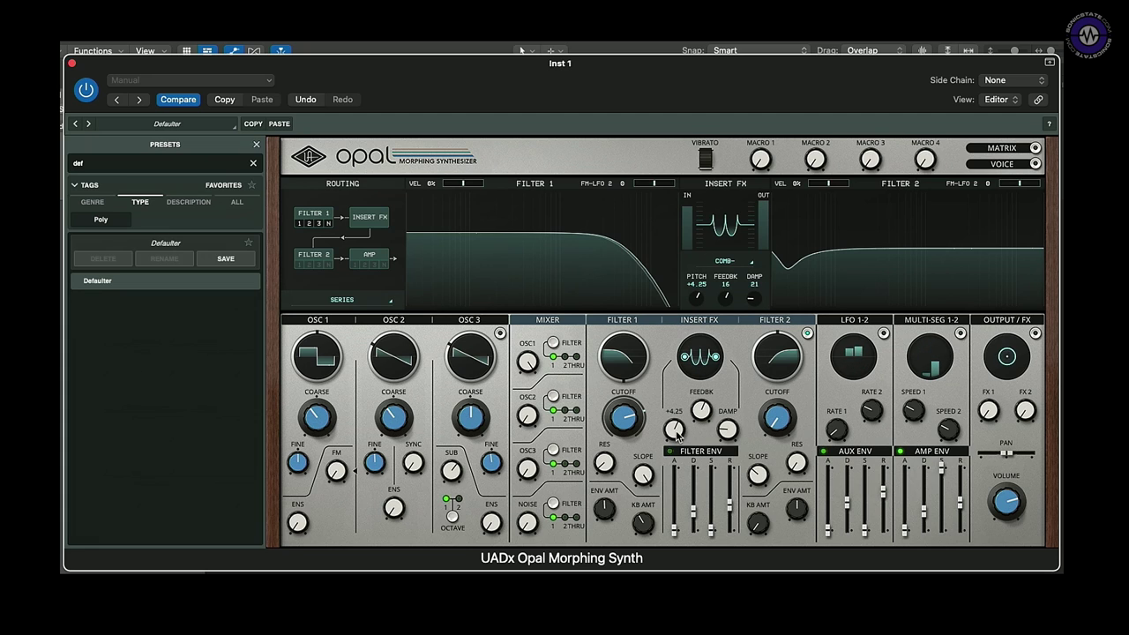
drag(676, 443, 679, 424)
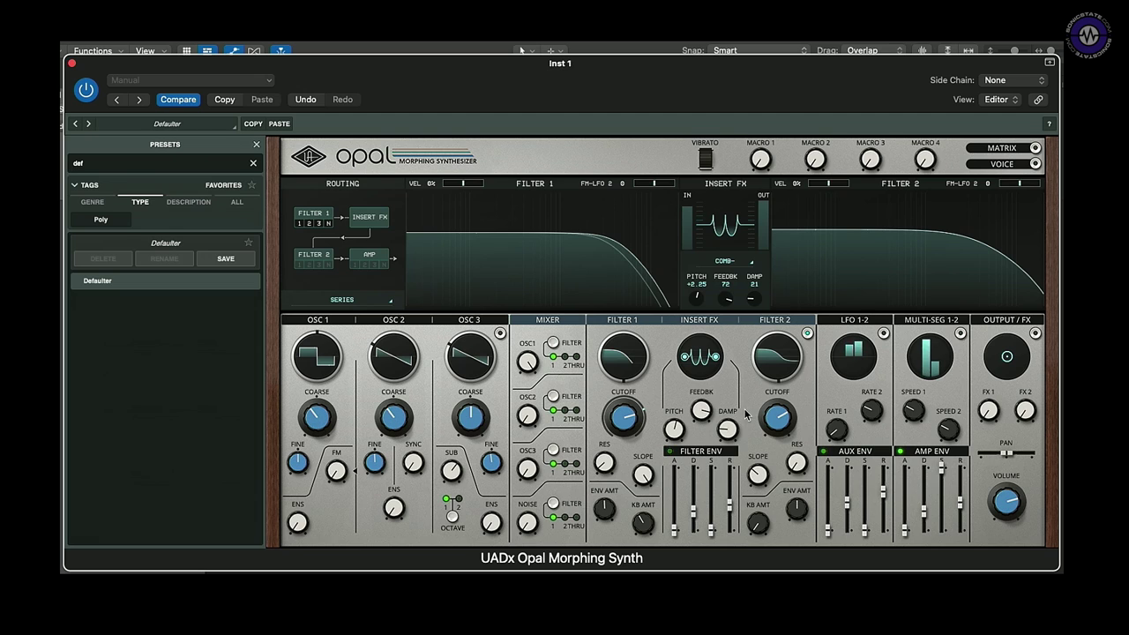
mouse_move(755, 430)
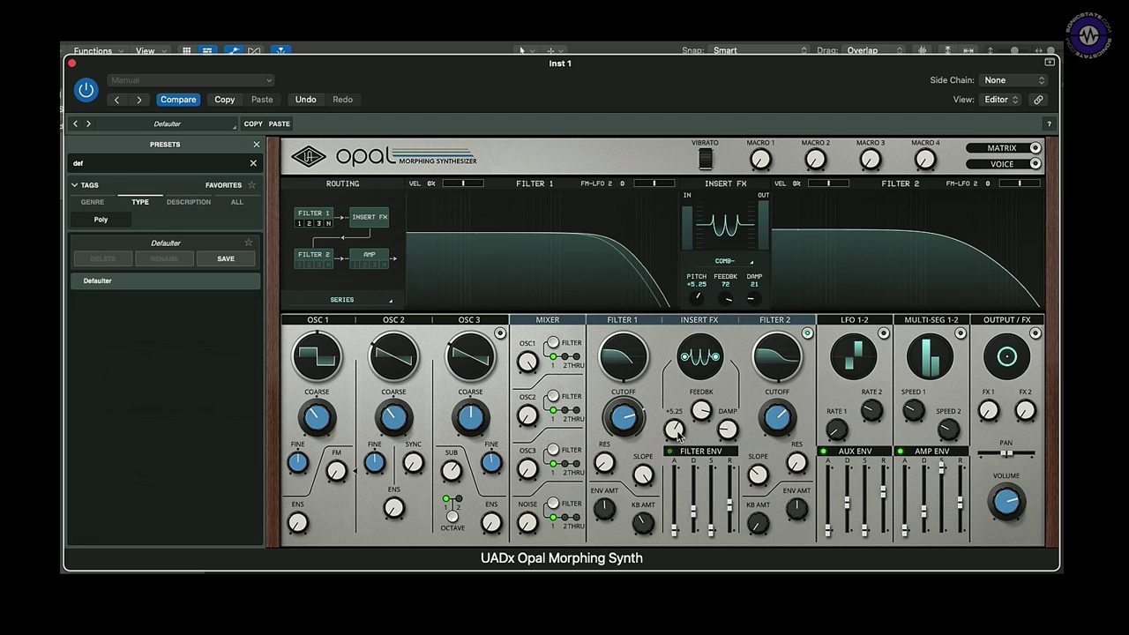
drag(675, 439, 827, 373)
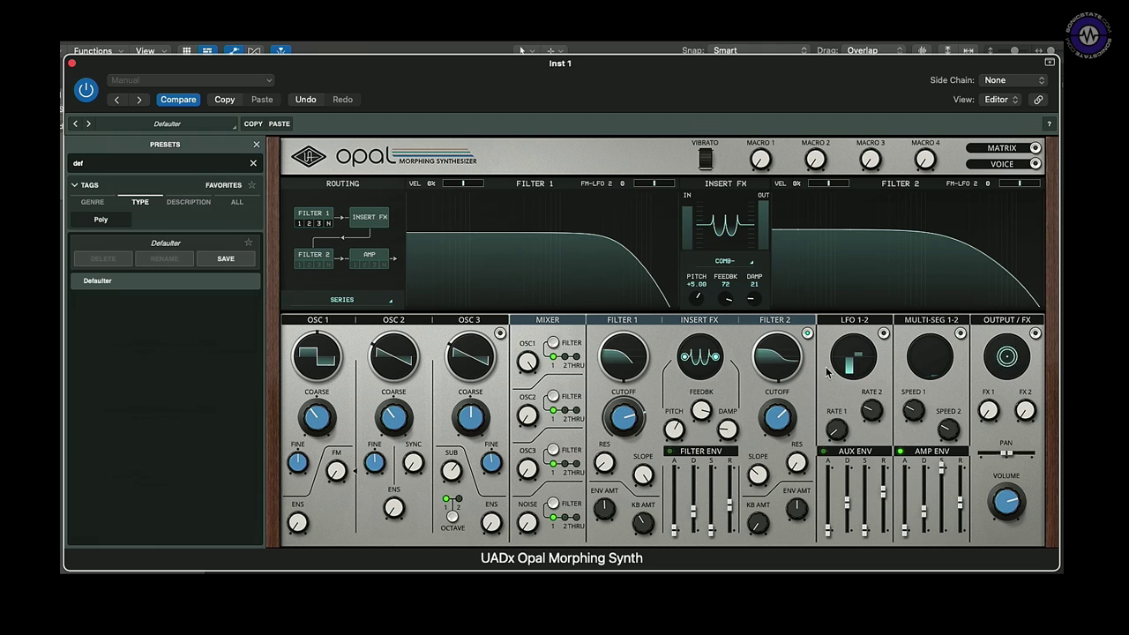
Step: Add a modulation matrix row with LFO 1 as its source
click(994, 150)
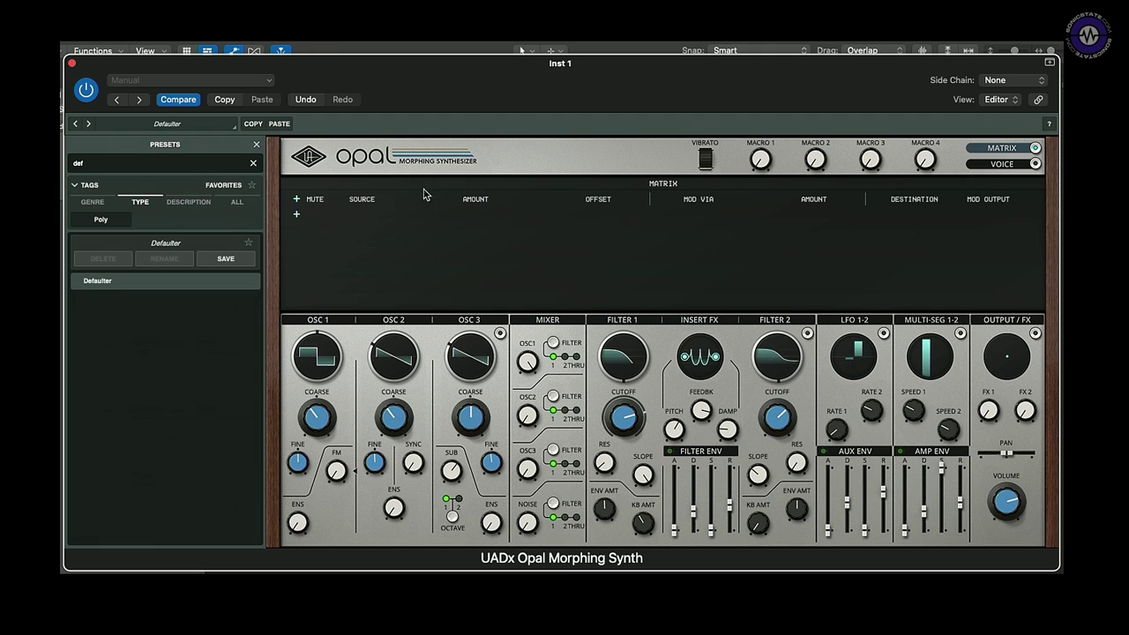
click(296, 214)
click(369, 222)
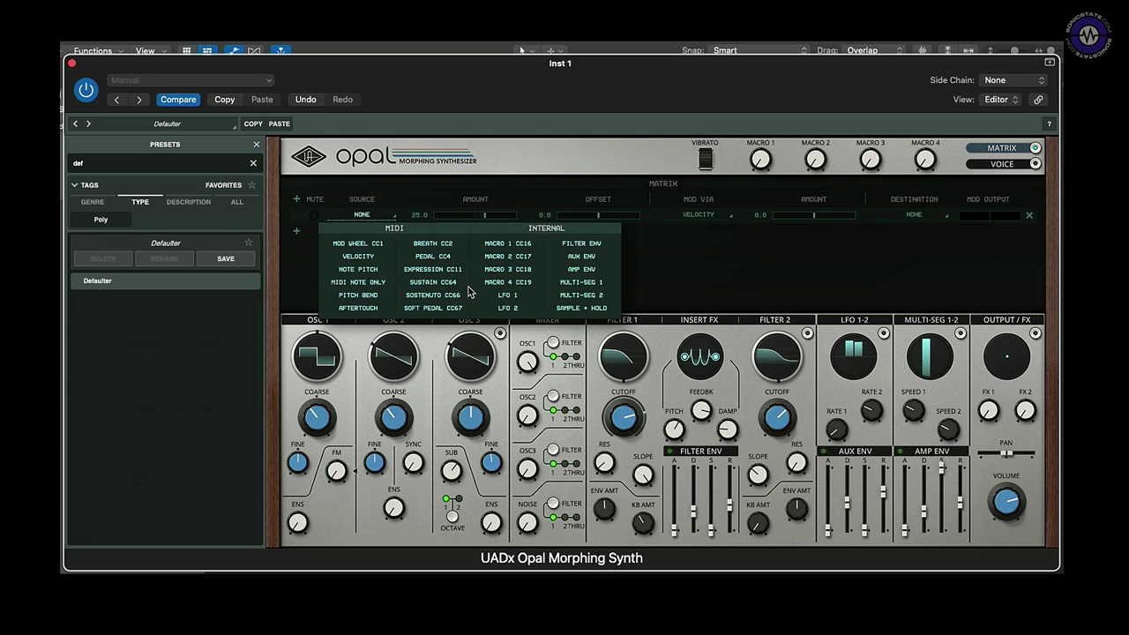
click(509, 297)
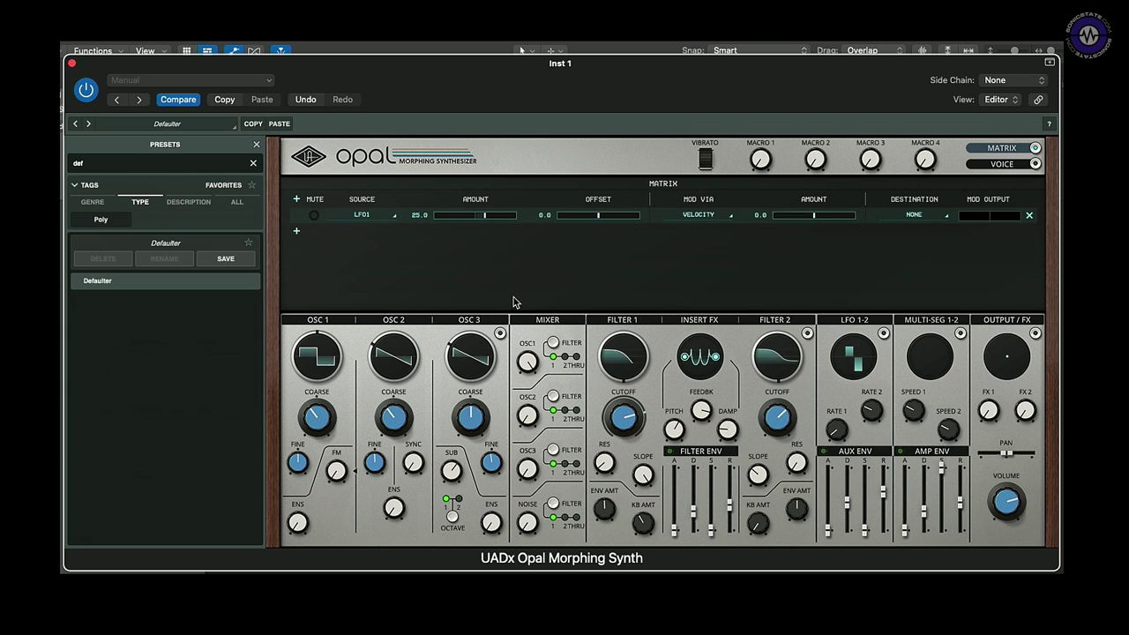
click(915, 217)
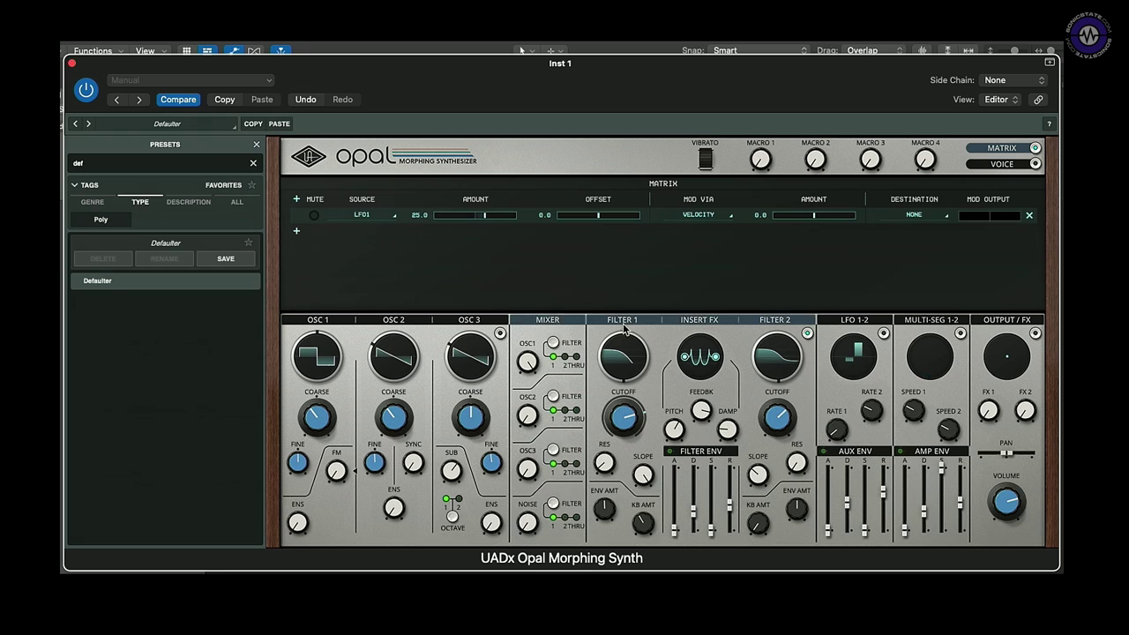
Step: Slow LFO 1 to 0.05 Hz and morph its waveform to a Sin-Sqr shape with 30% tilt
click(882, 339)
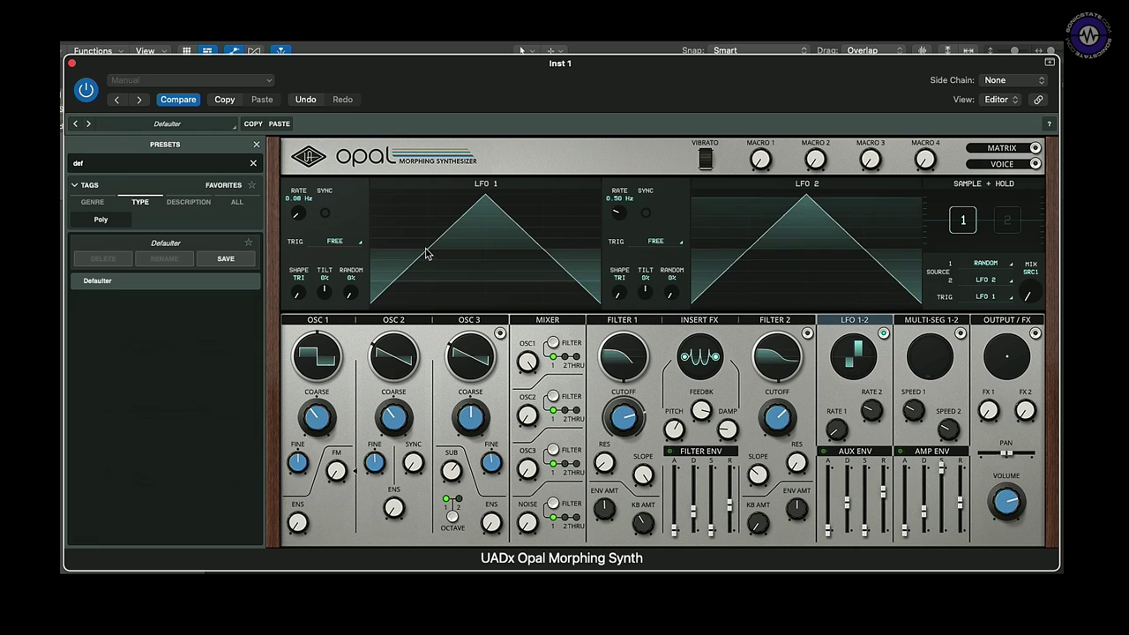
drag(298, 212, 299, 208)
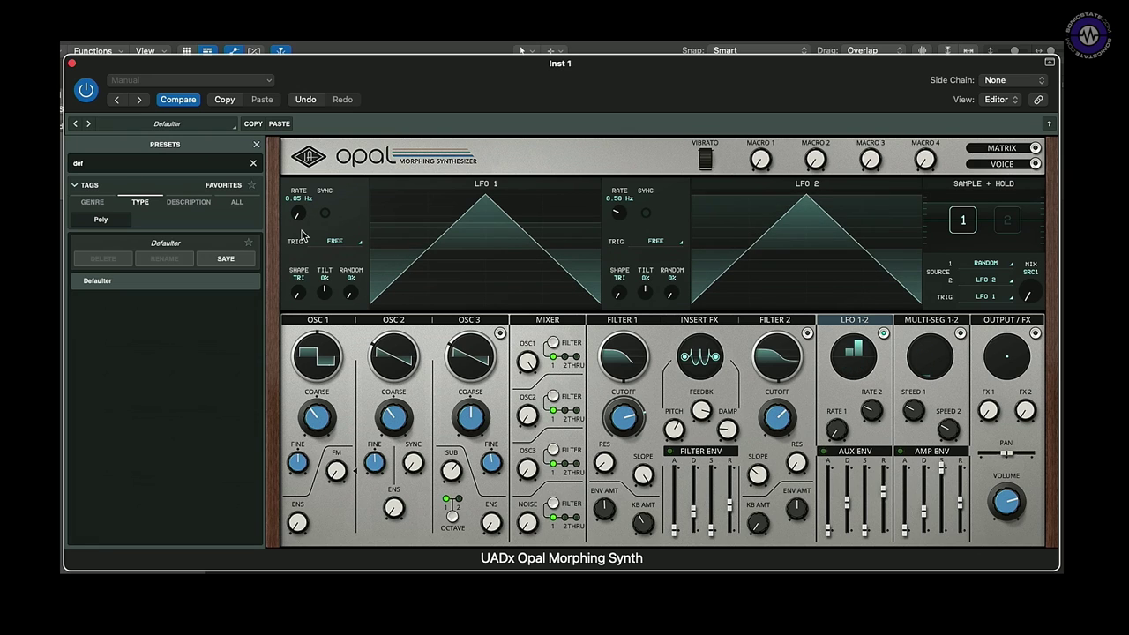
mouse_move(299, 292)
mouse_down()
mouse_move(322, 291)
mouse_move(308, 294)
mouse_up()
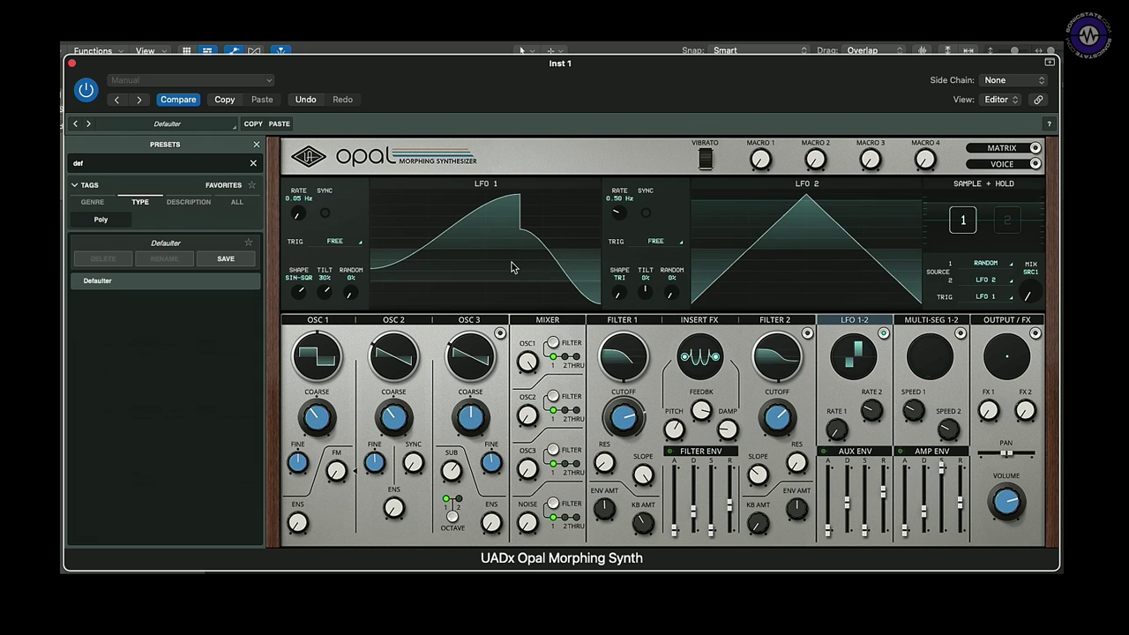
Step: Route the LFO 1 matrix row to filter 1's cutoff with an amount of 100
click(1008, 152)
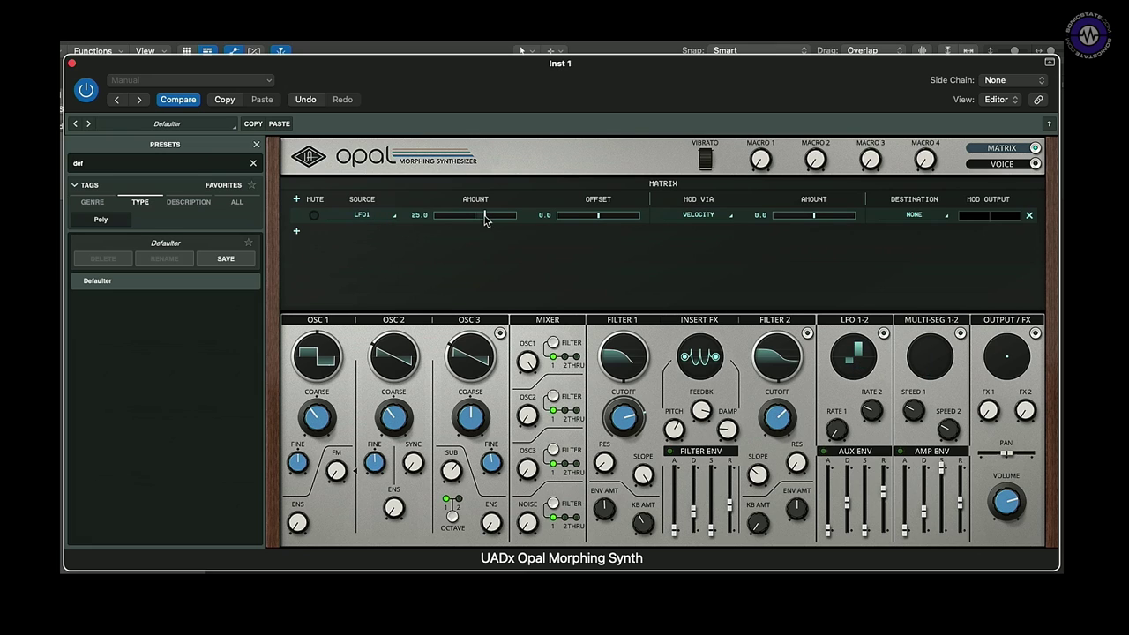
click(908, 215)
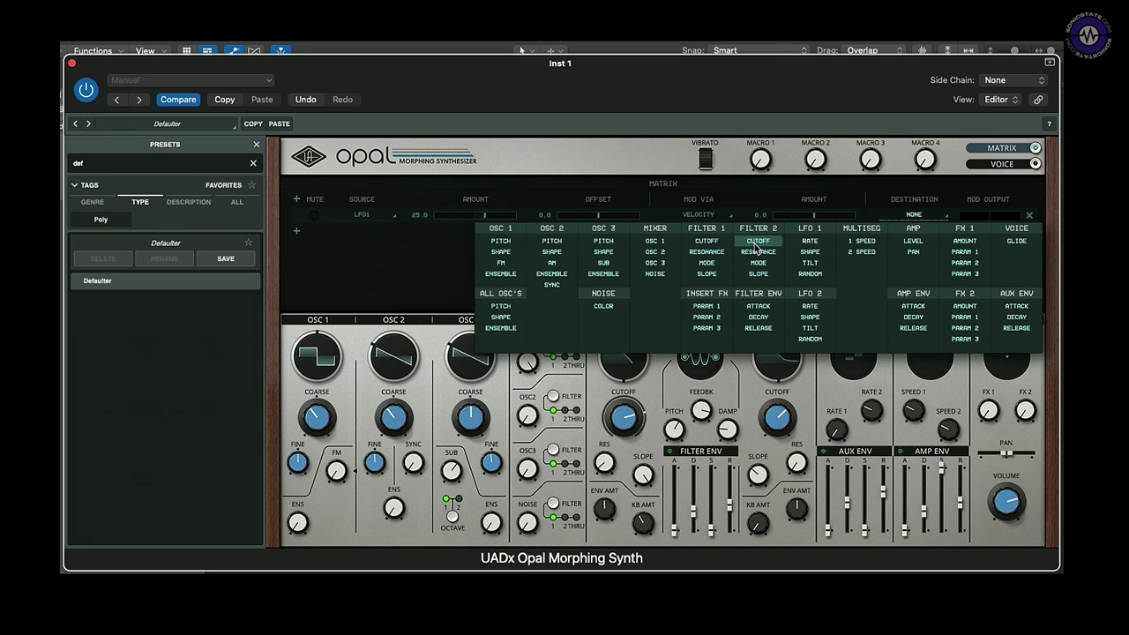
click(701, 241)
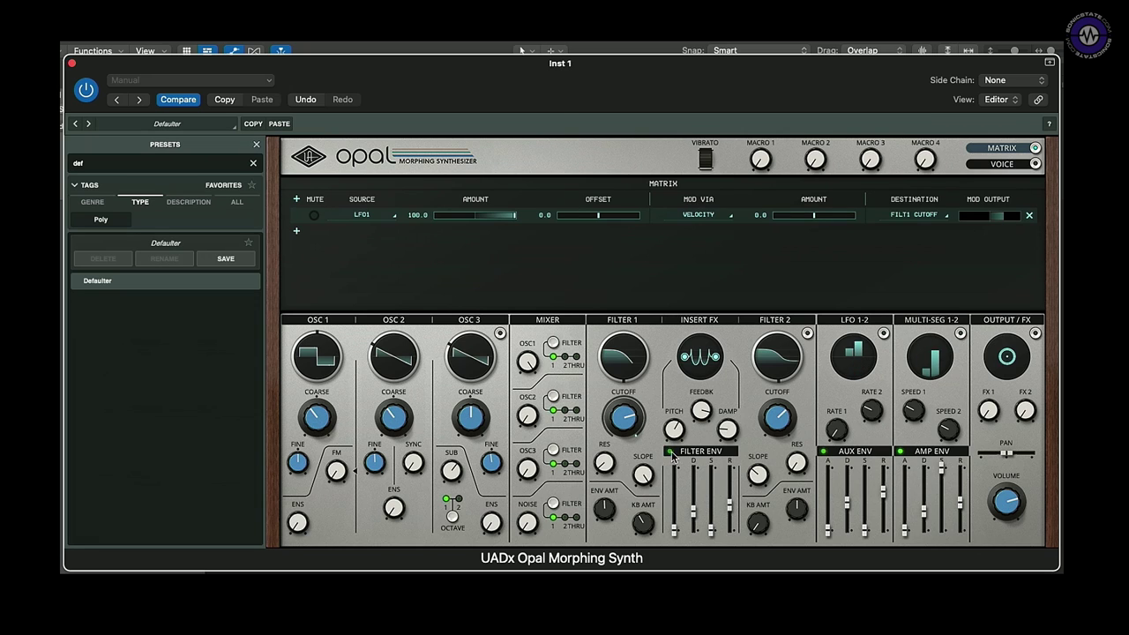
Step: Raise LFO 1's rate to about 10 Hz to speed up the filter 1 cutoff modulation
drag(840, 388, 843, 377)
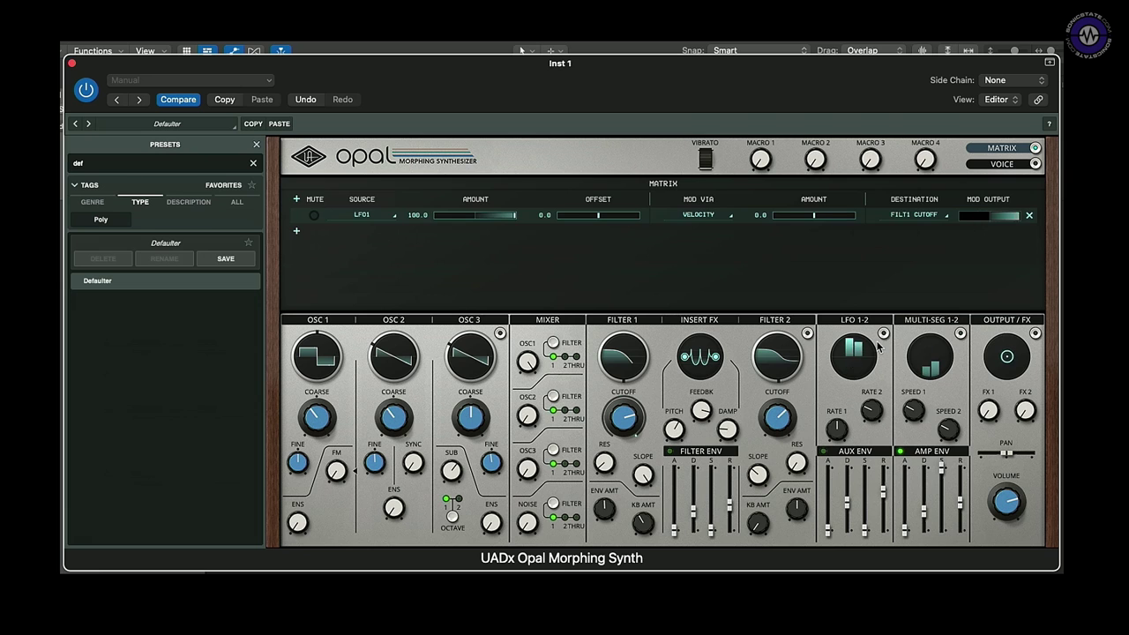
click(878, 346)
drag(309, 221, 323, 189)
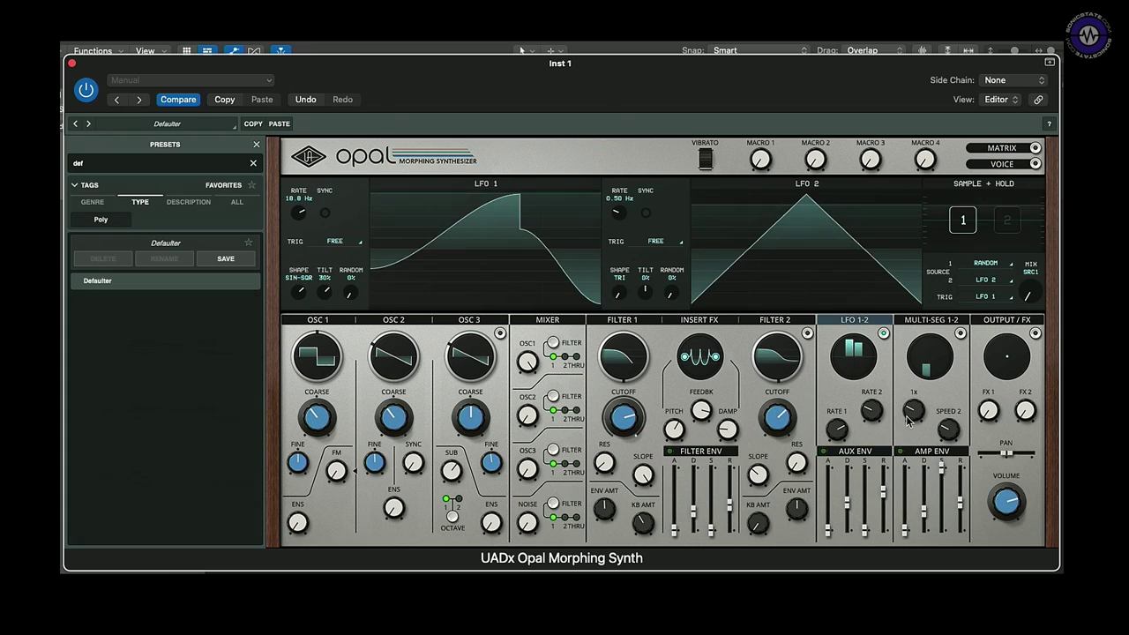
Step: Try the LFO Tri, Env Complex, Pump Medium and Seq Stepped Minor templates in Multi-Seg 1
click(931, 320)
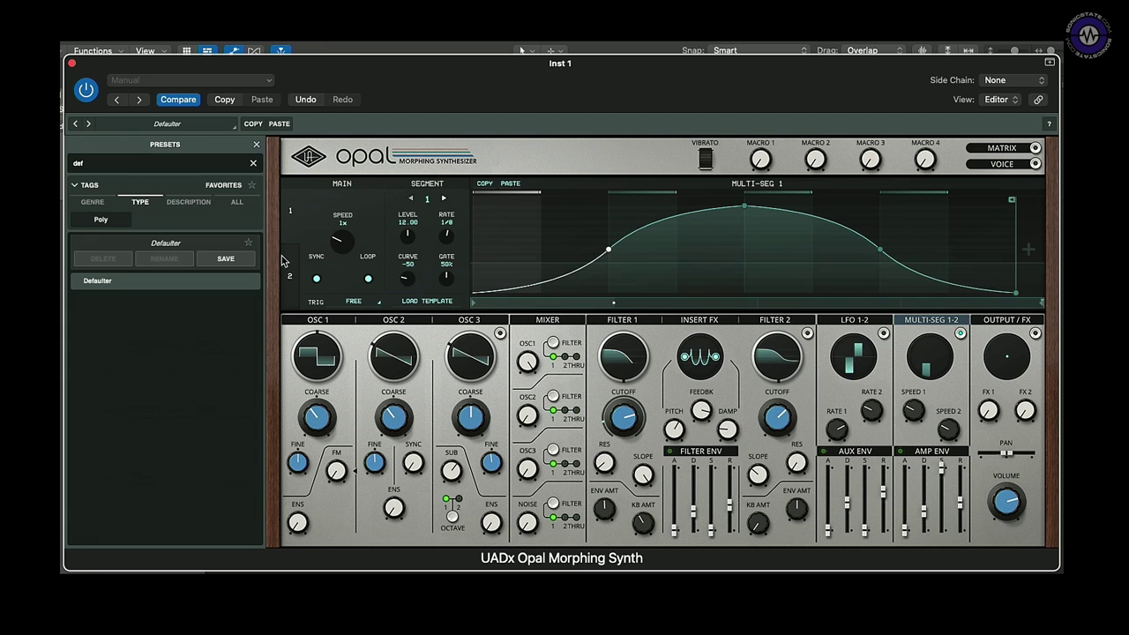
click(437, 303)
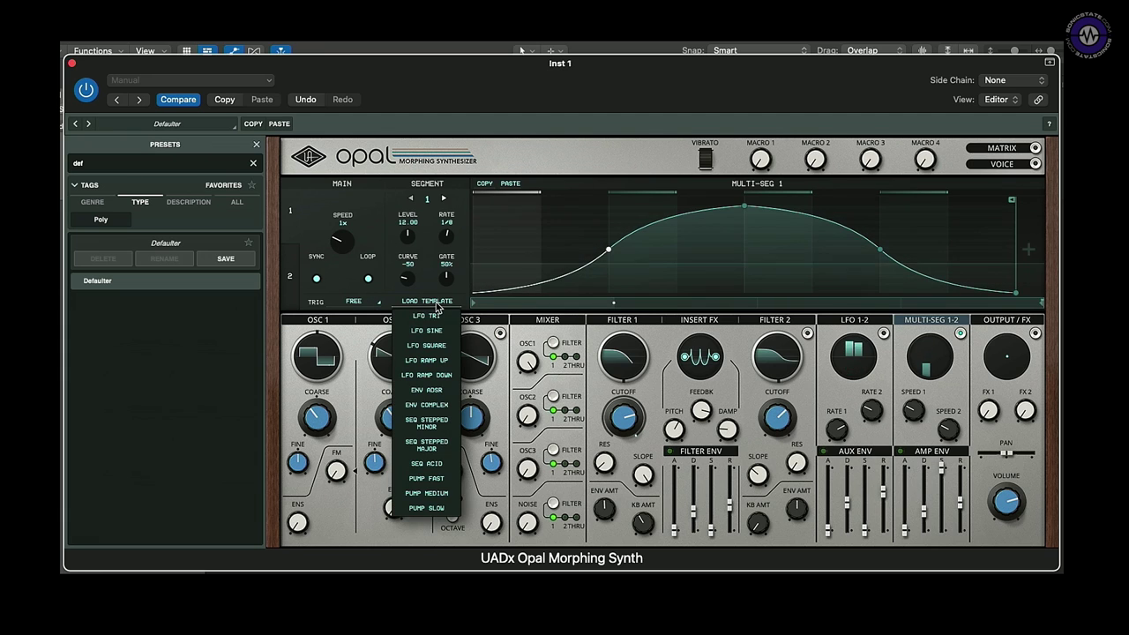
click(432, 316)
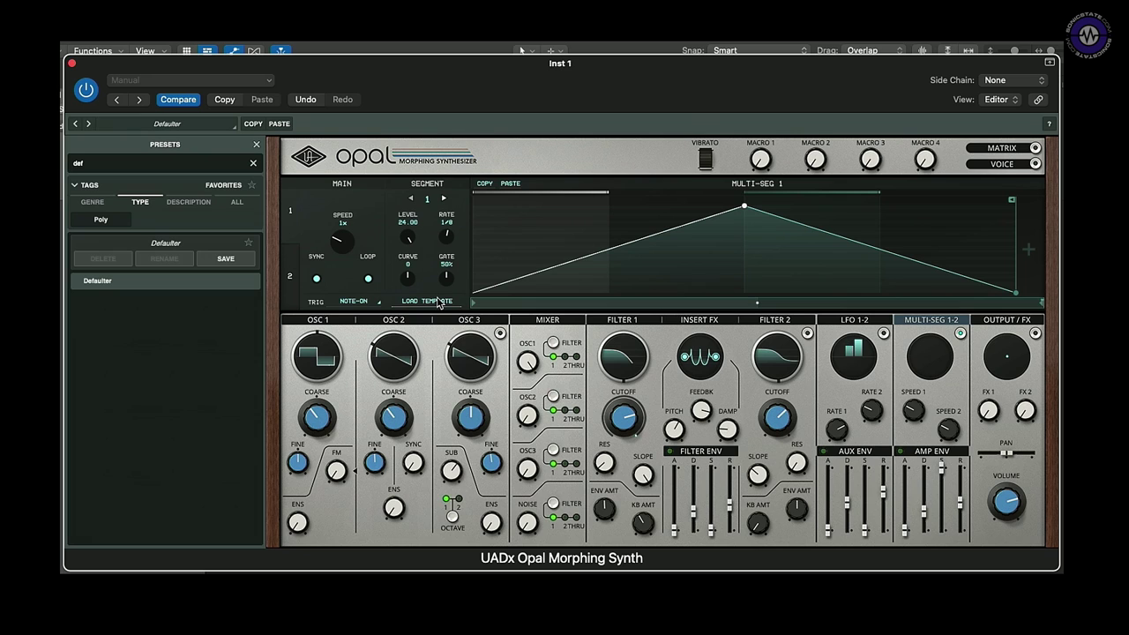
click(438, 302)
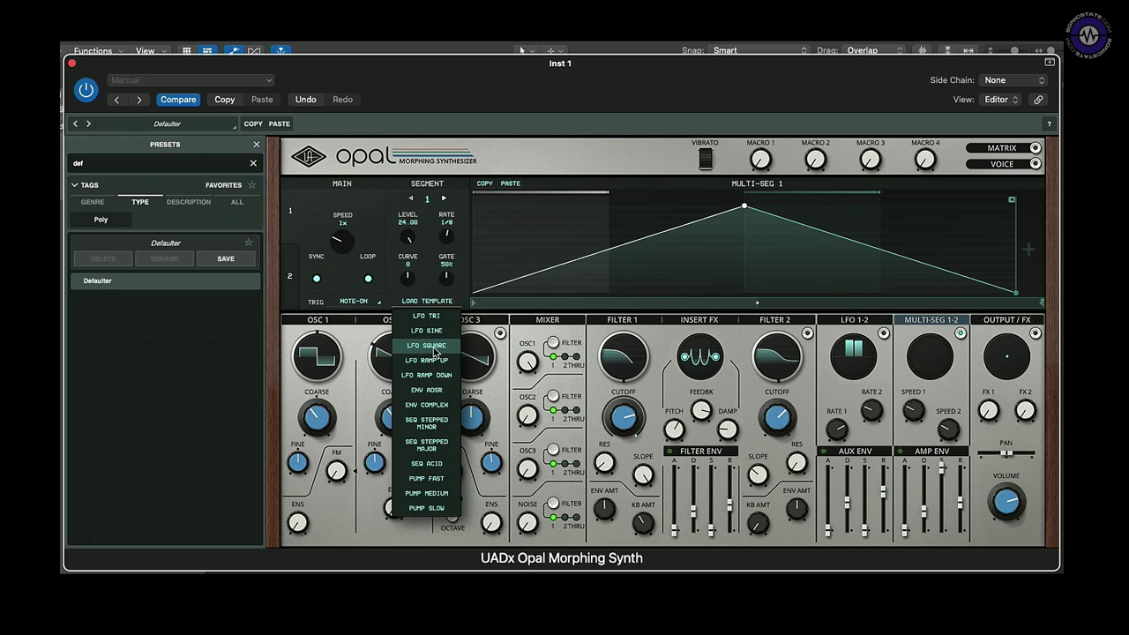
click(429, 417)
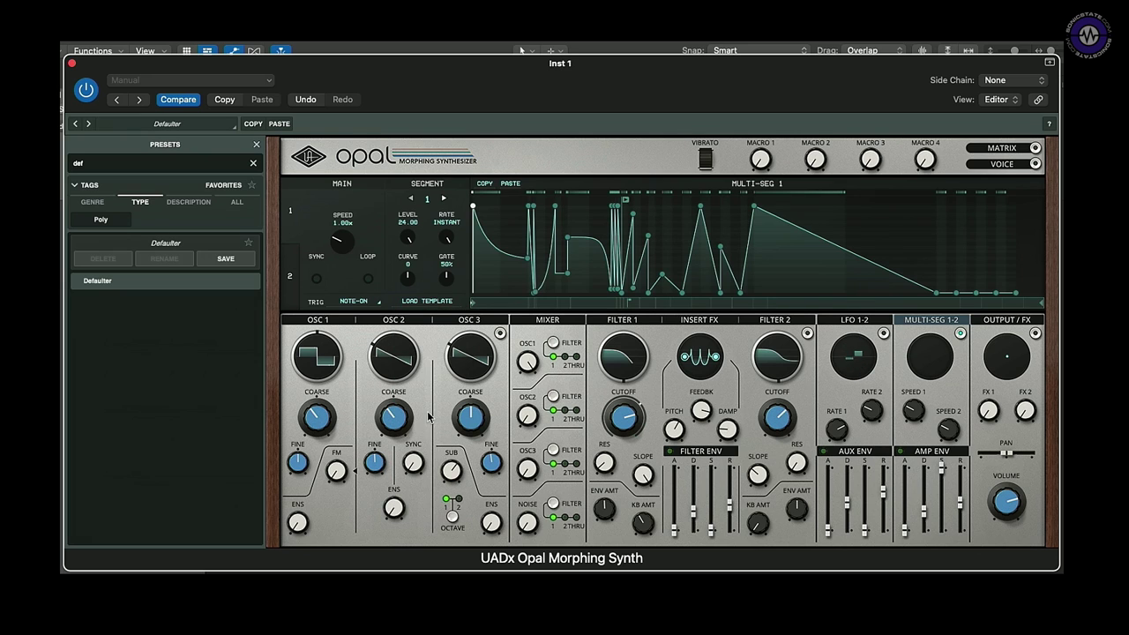
click(435, 303)
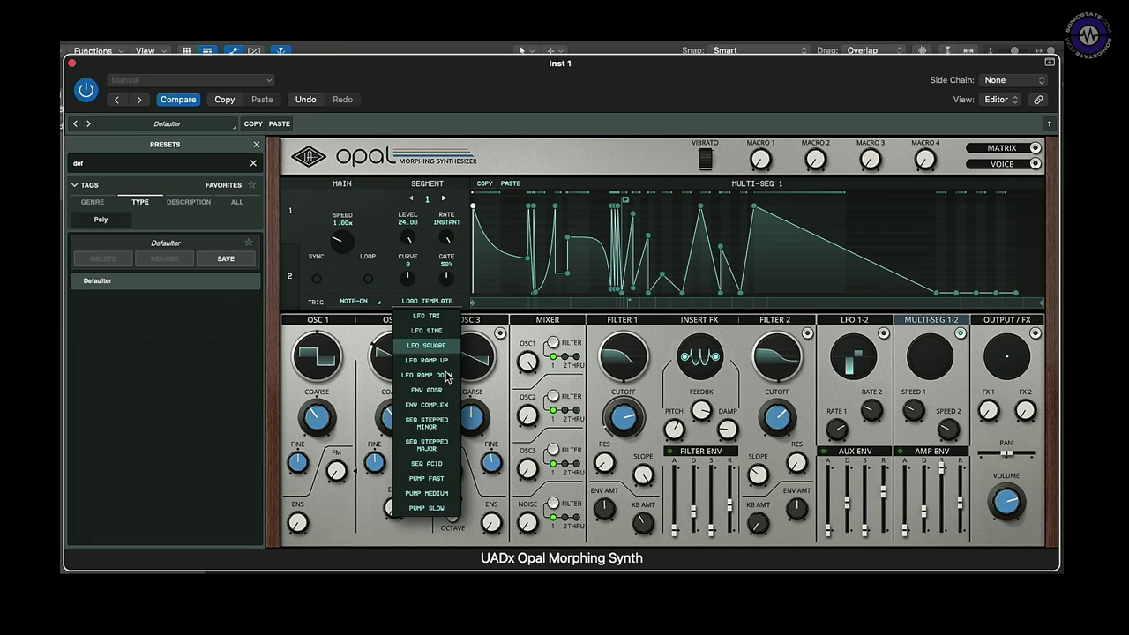
click(450, 494)
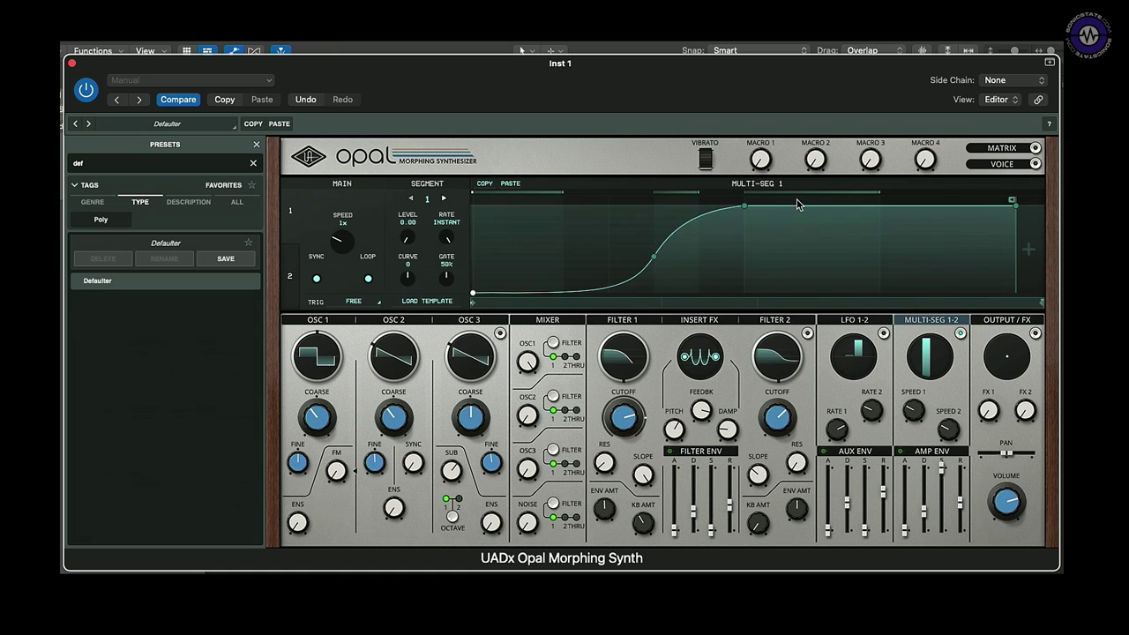
click(431, 300)
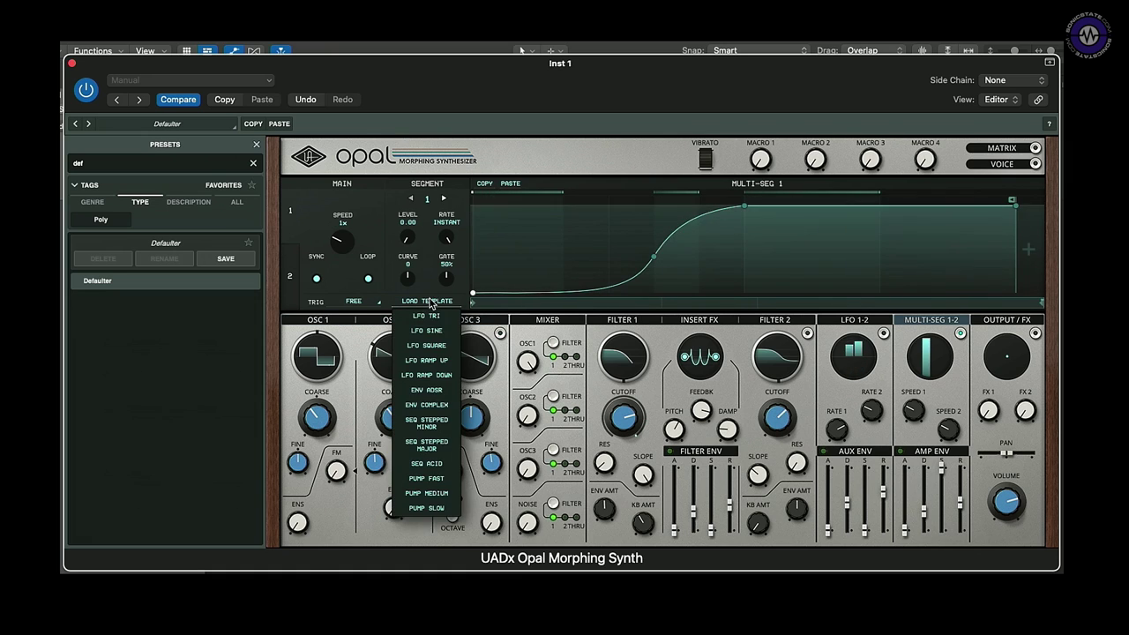
click(432, 427)
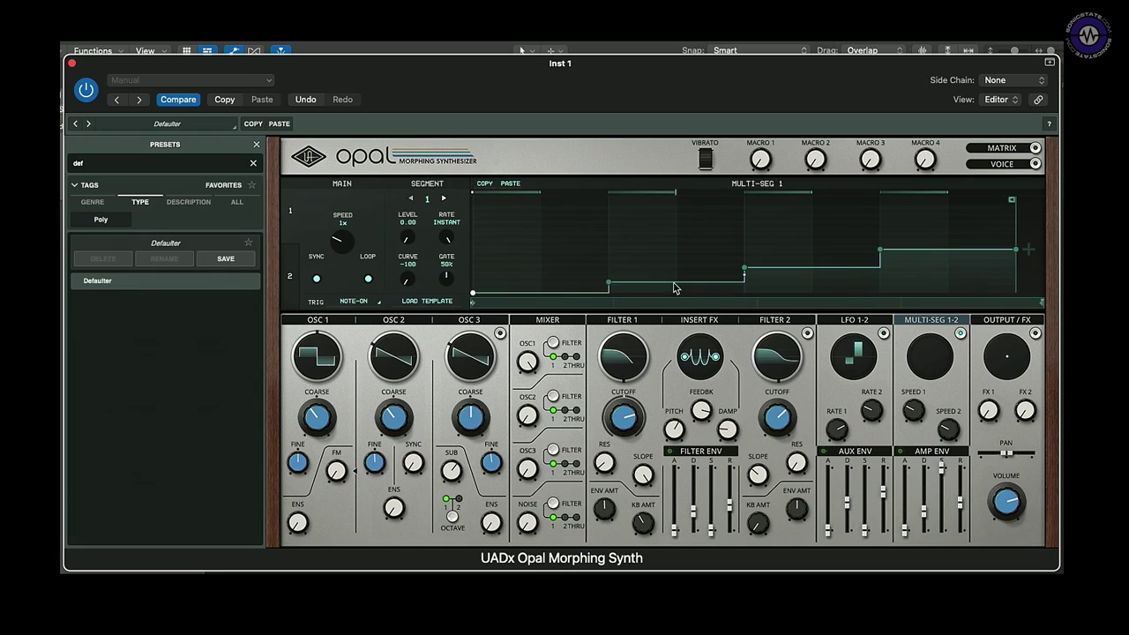
Step: Load the LFO Sine template into Multi-Seg 1 and make Multi-Seg 1 the source of the filter 1 cutoff modulation
click(442, 303)
click(432, 331)
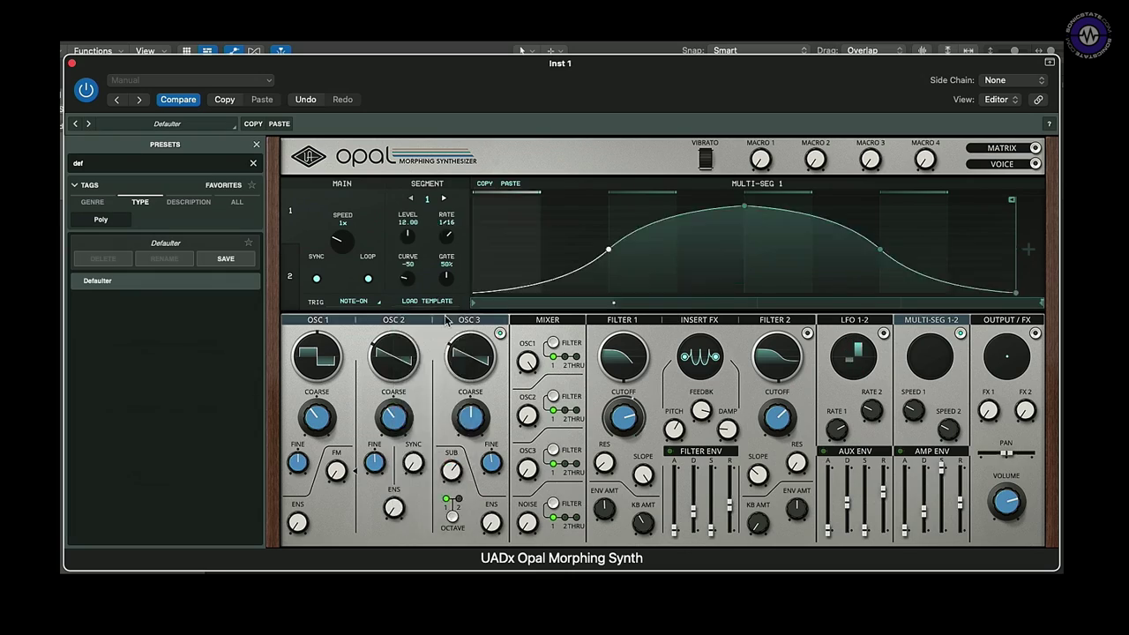
click(1000, 150)
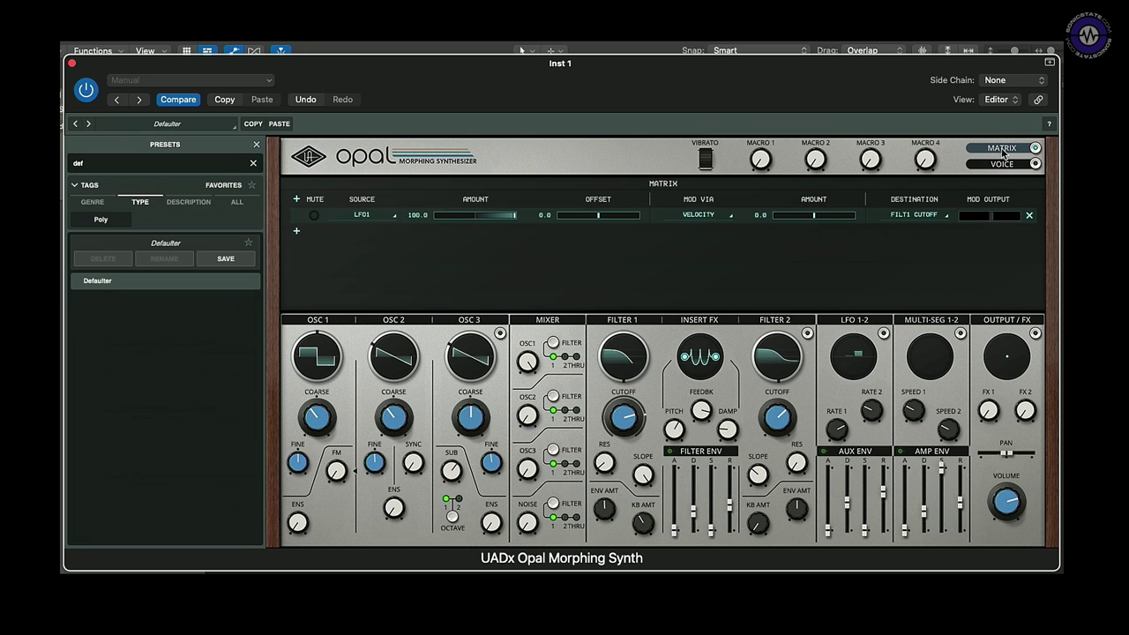
click(385, 219)
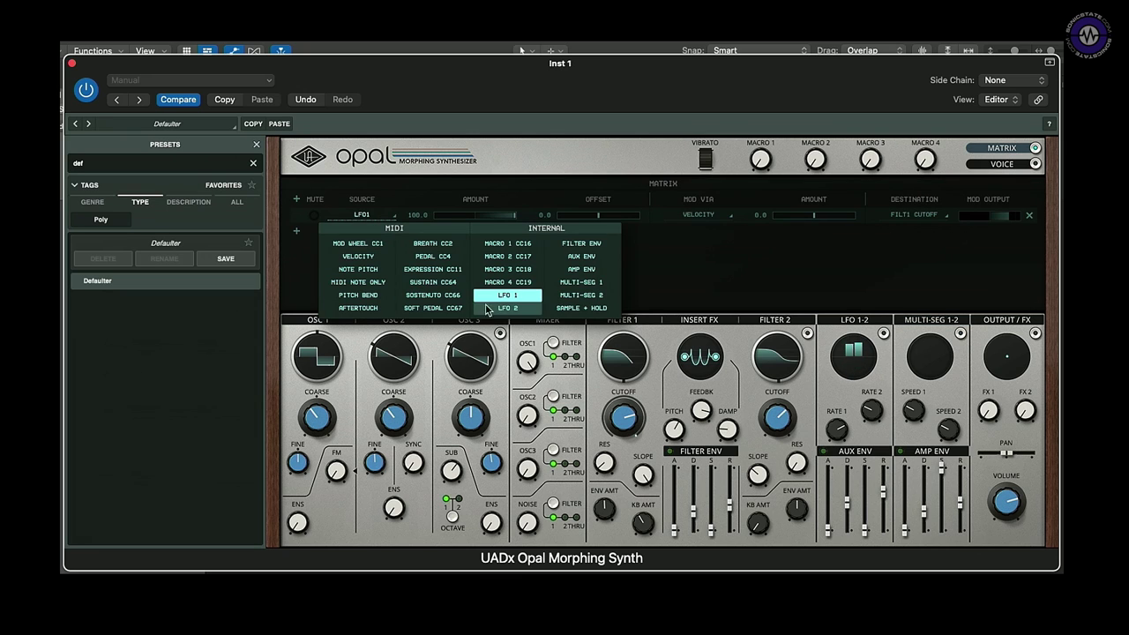
click(569, 284)
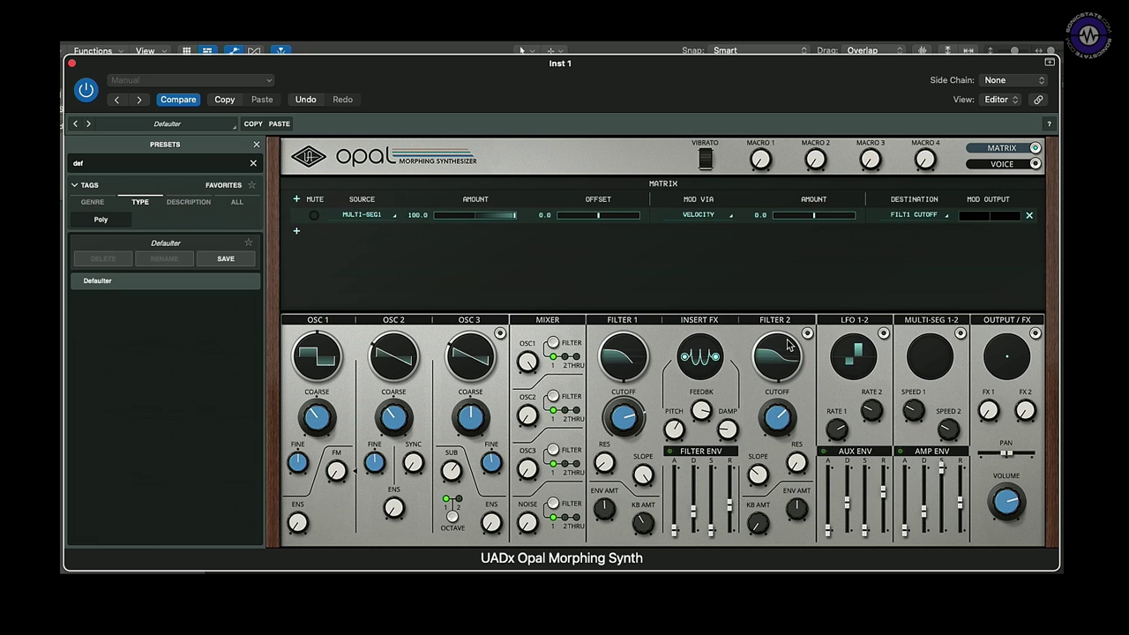
Step: Toggle Multi-Seg 1's loop setting off and back on
click(956, 336)
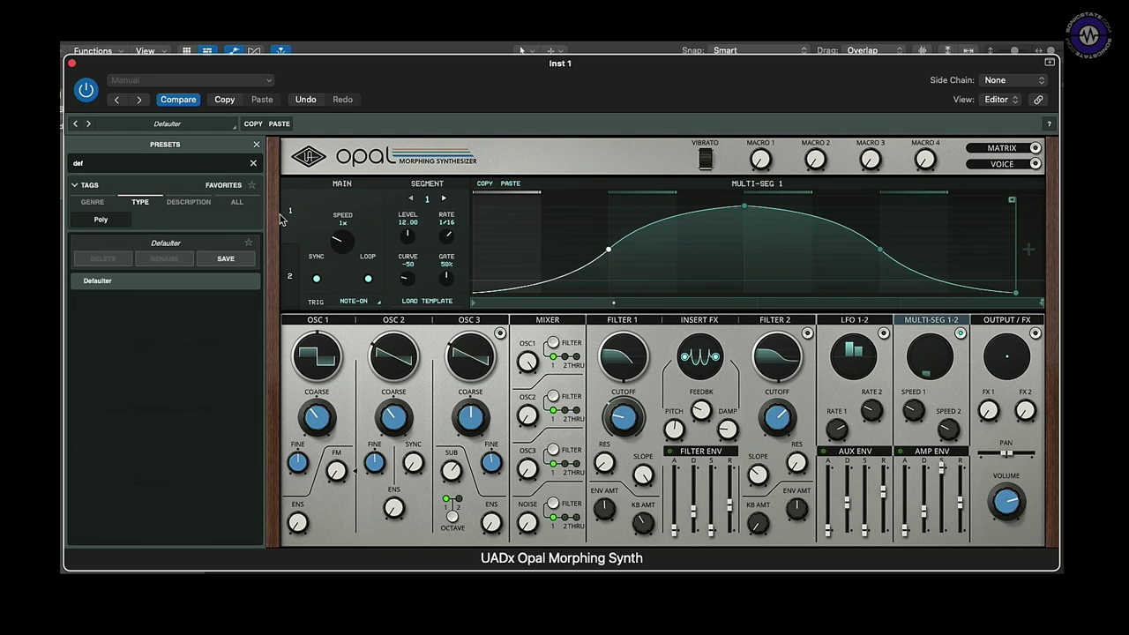
click(369, 280)
click(369, 280)
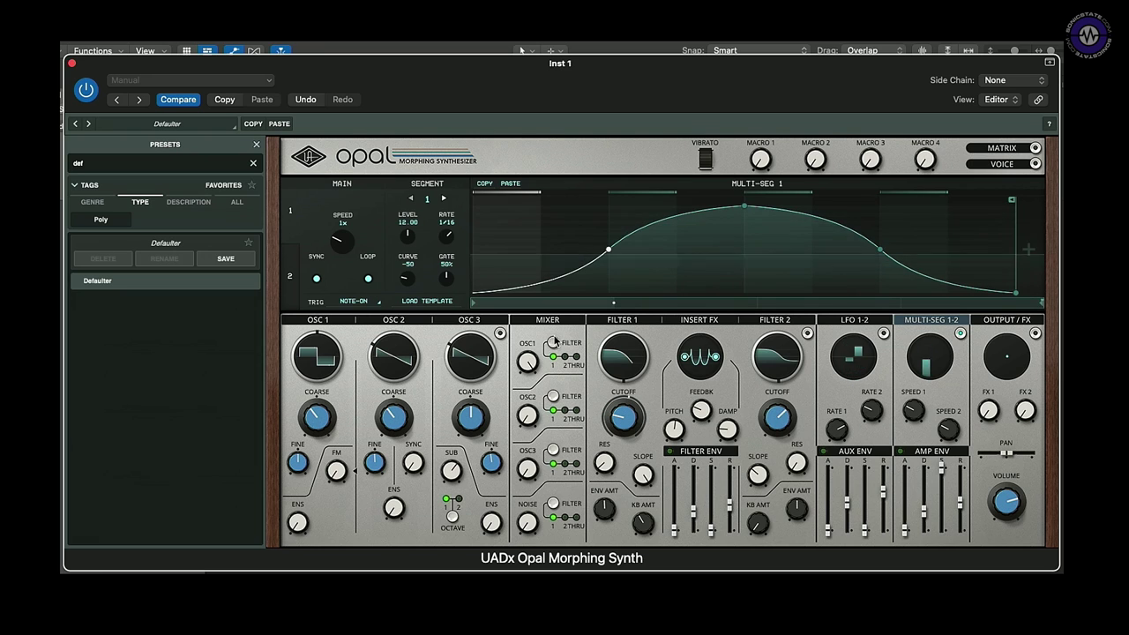
Step: Show the filter section and raise filter 1's cutoff
click(686, 348)
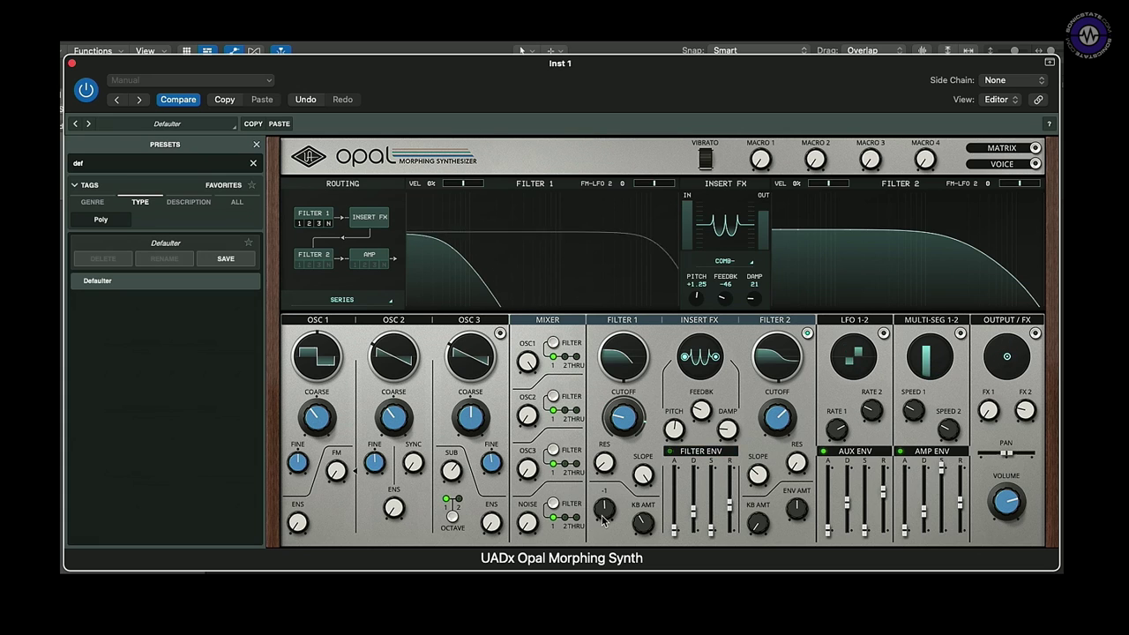
drag(615, 435, 625, 413)
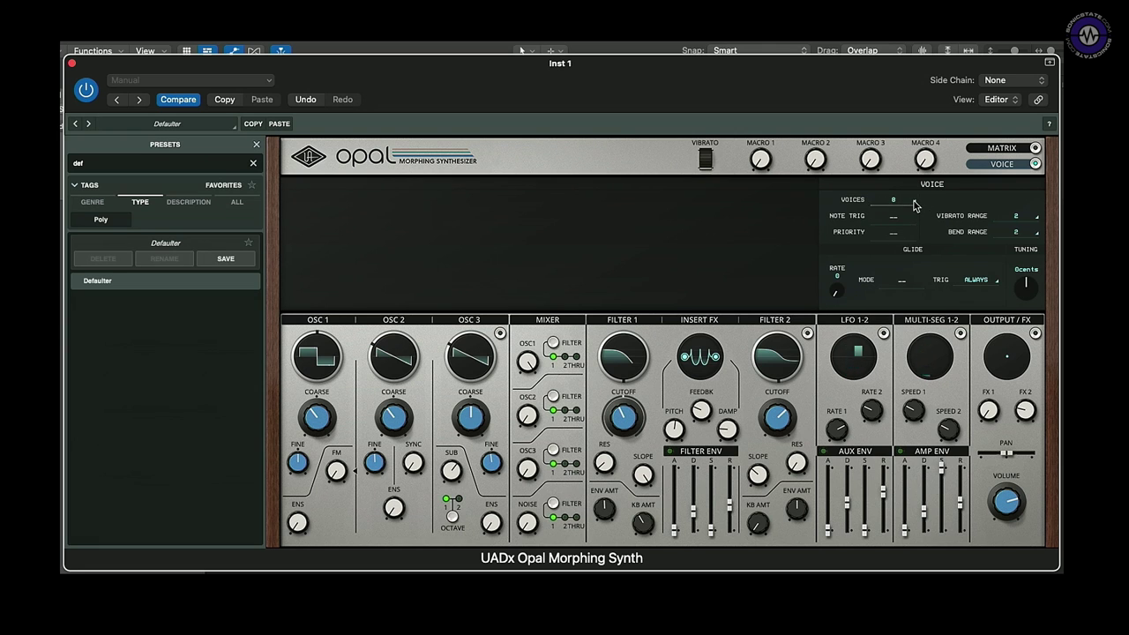
Step: Examine the available voice-count options in the voice settings
click(913, 203)
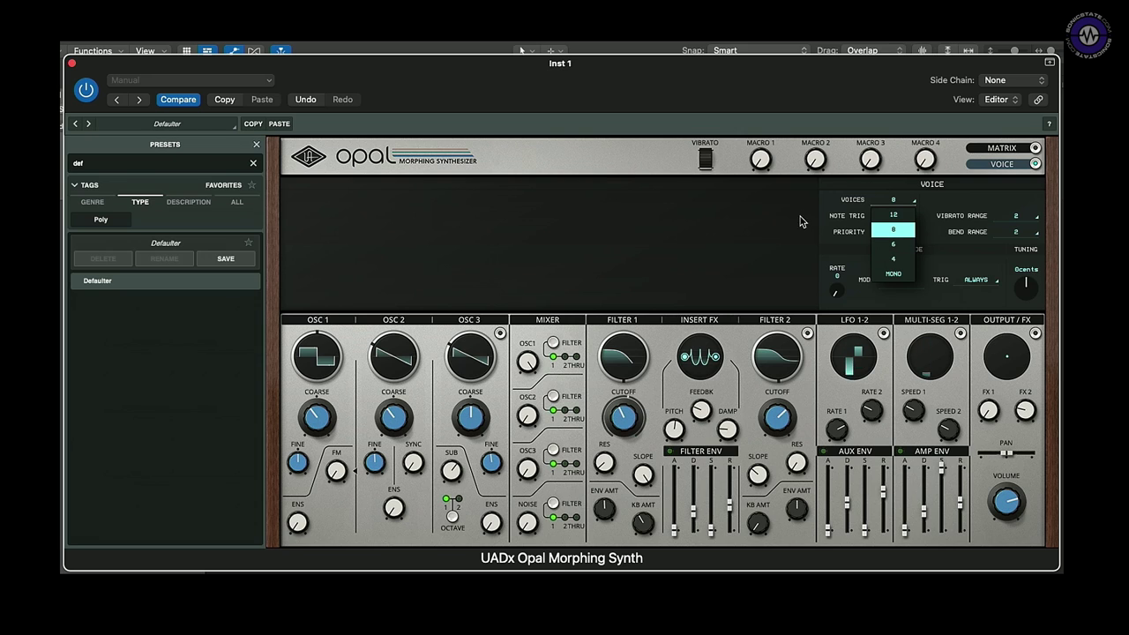
click(923, 238)
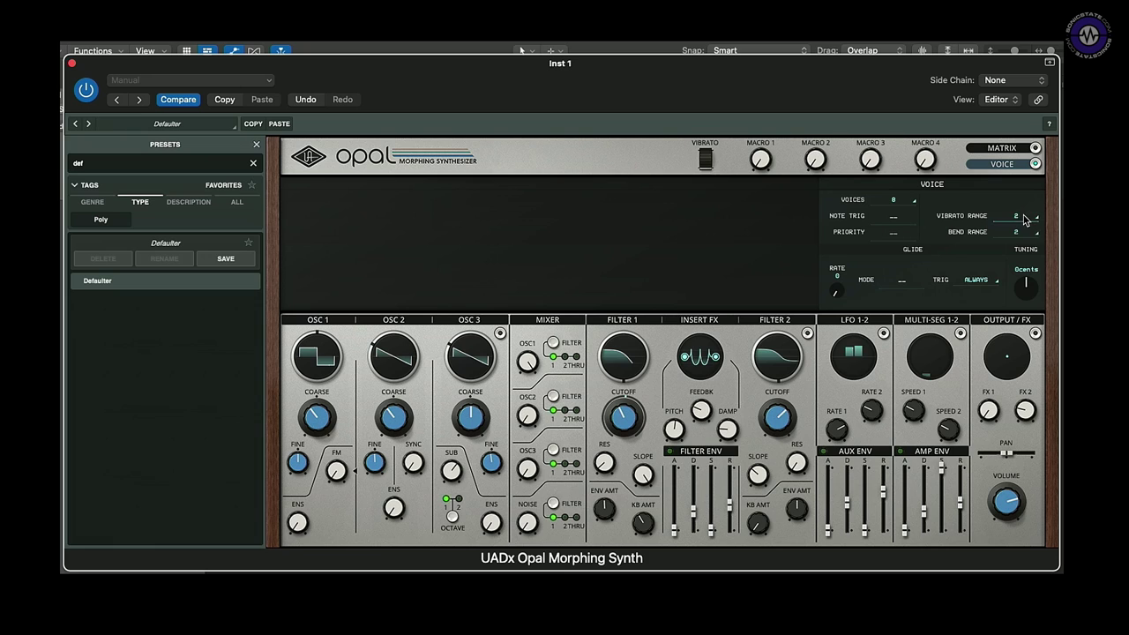
Step: Show the output effects and, for the Alien Dreams preset, set FX 1's AlienVerb feedback to 100 and size to 78
click(1035, 333)
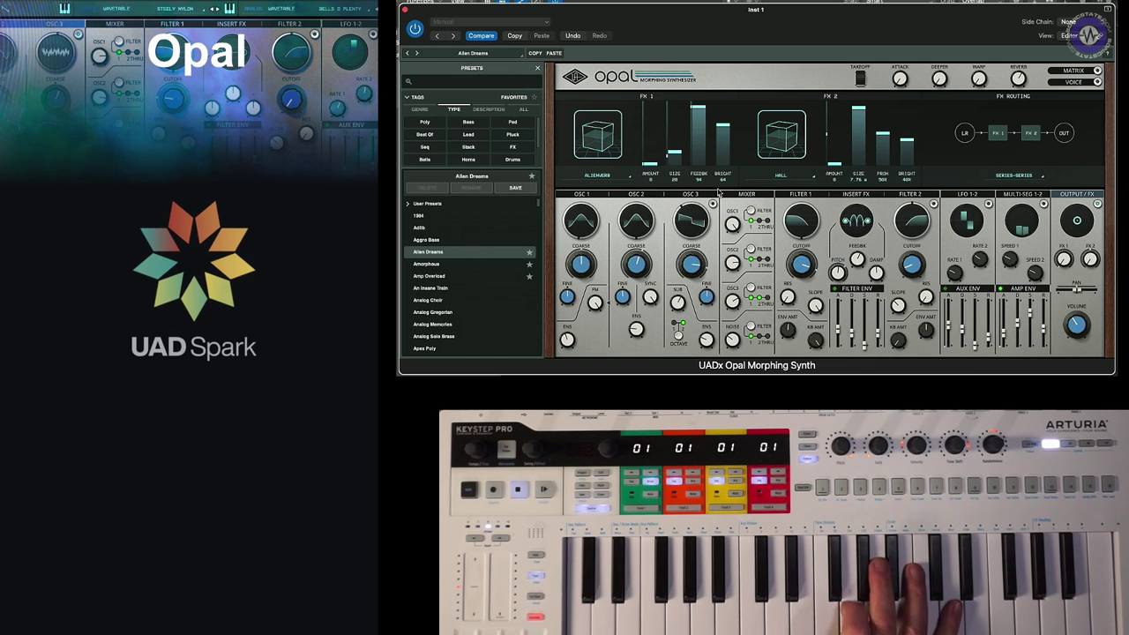
click(732, 223)
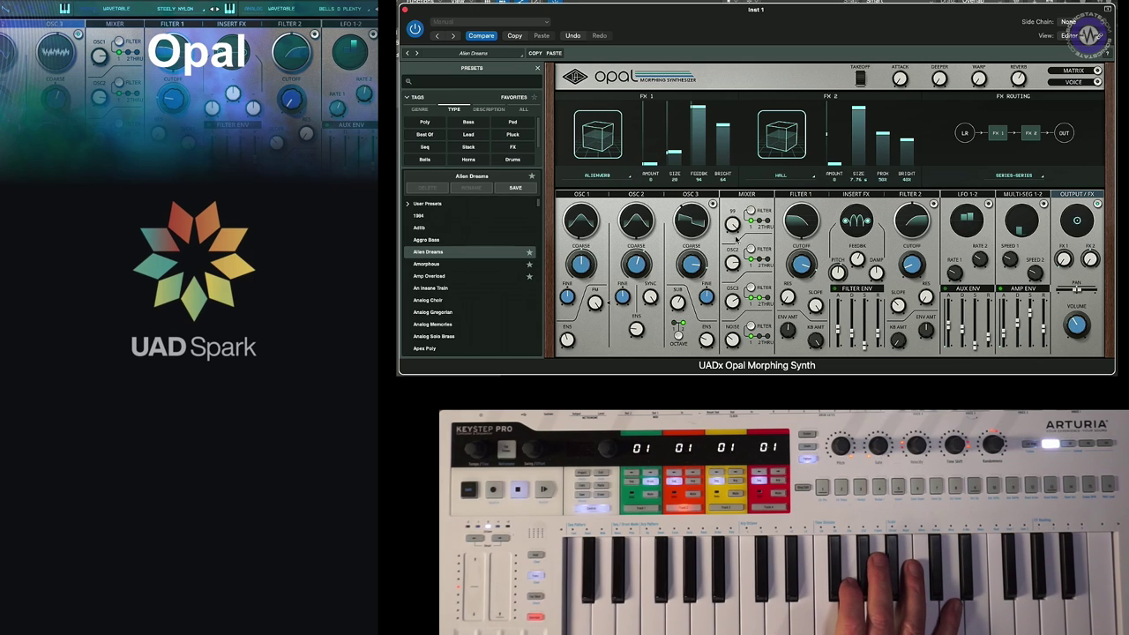
mouse_move(736, 347)
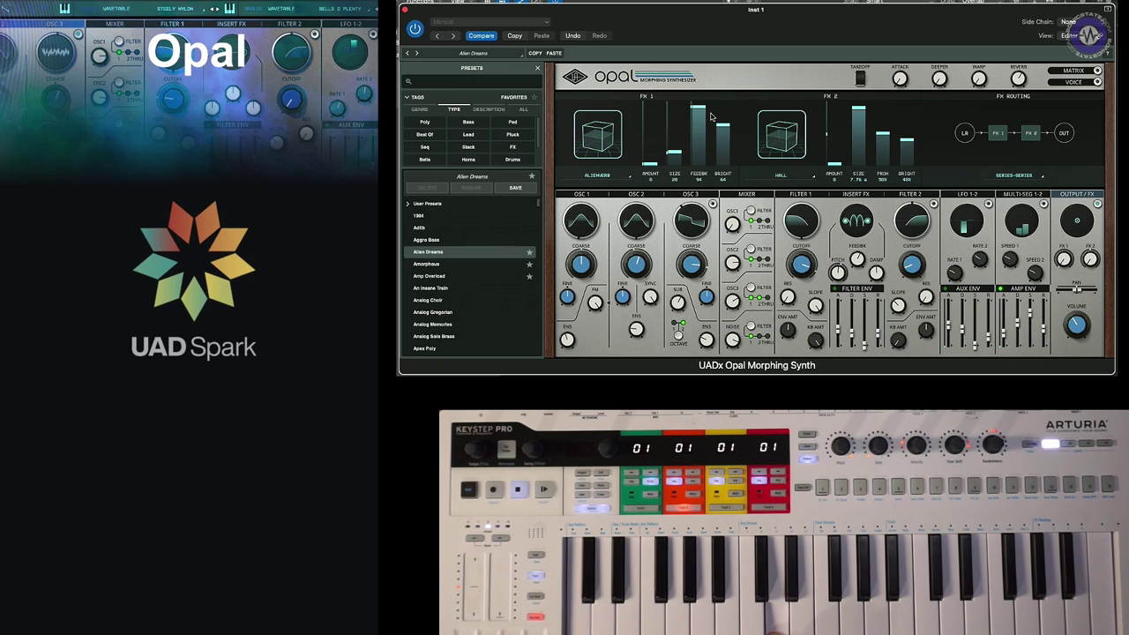
drag(688, 180, 698, 103)
drag(675, 150, 682, 105)
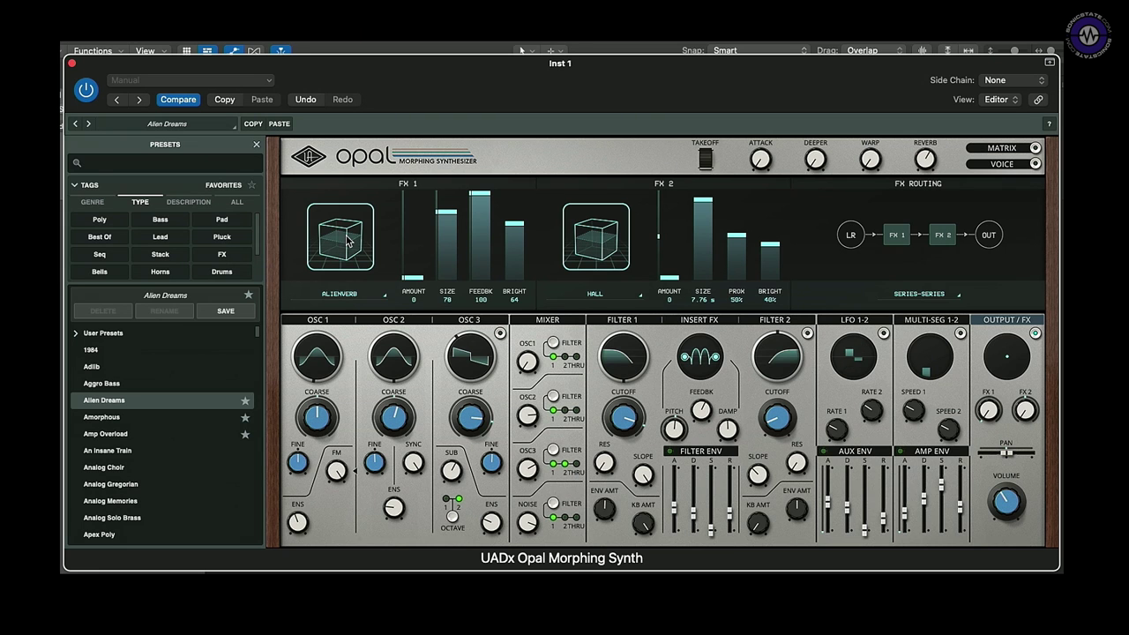
Step: Load the Amorphous preset, view its filter section, and load the Analog Choir preset
click(102, 418)
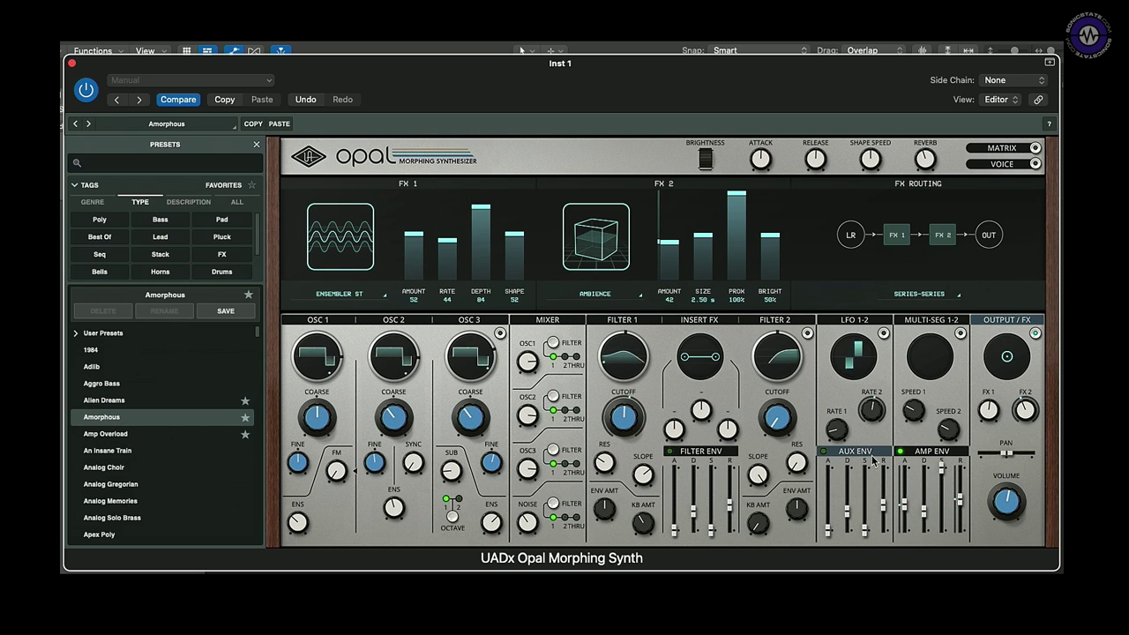
click(476, 360)
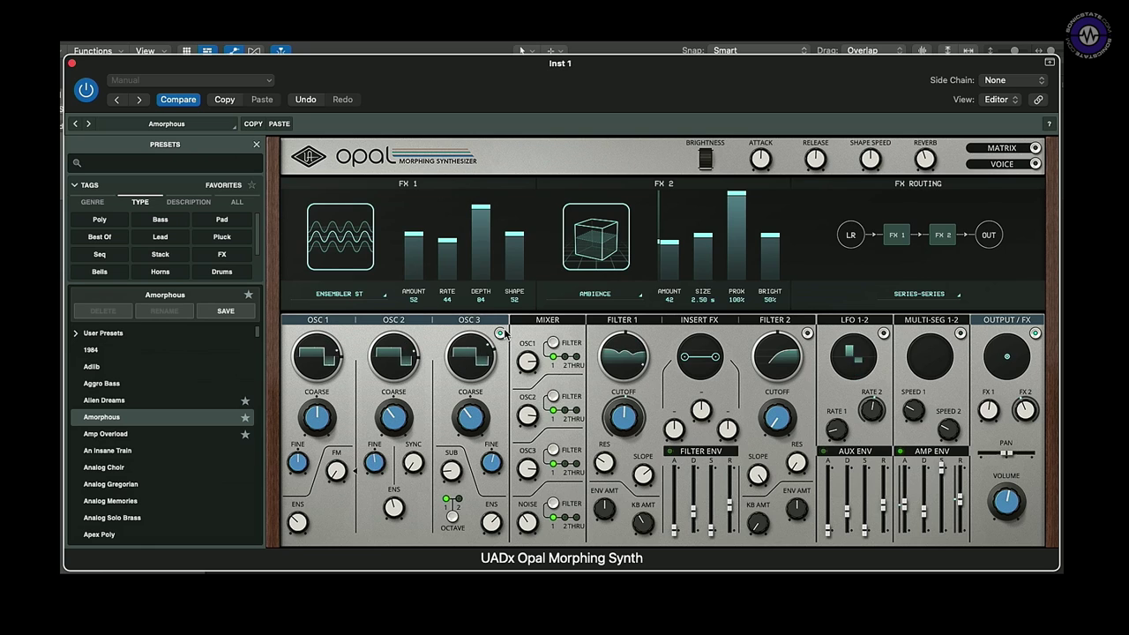
click(813, 340)
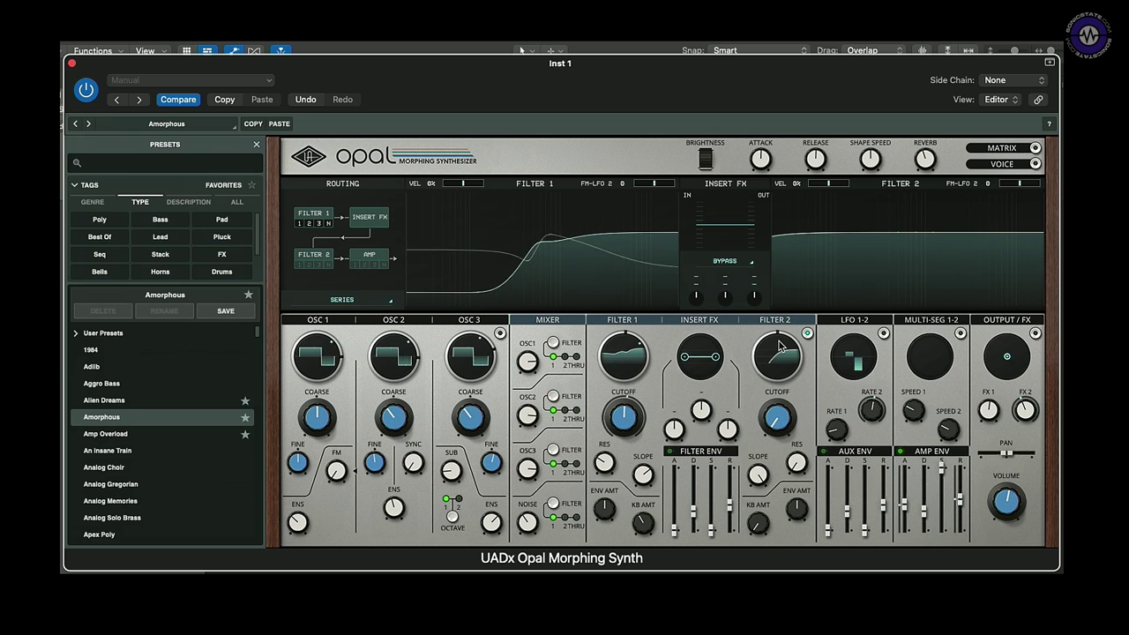
click(102, 469)
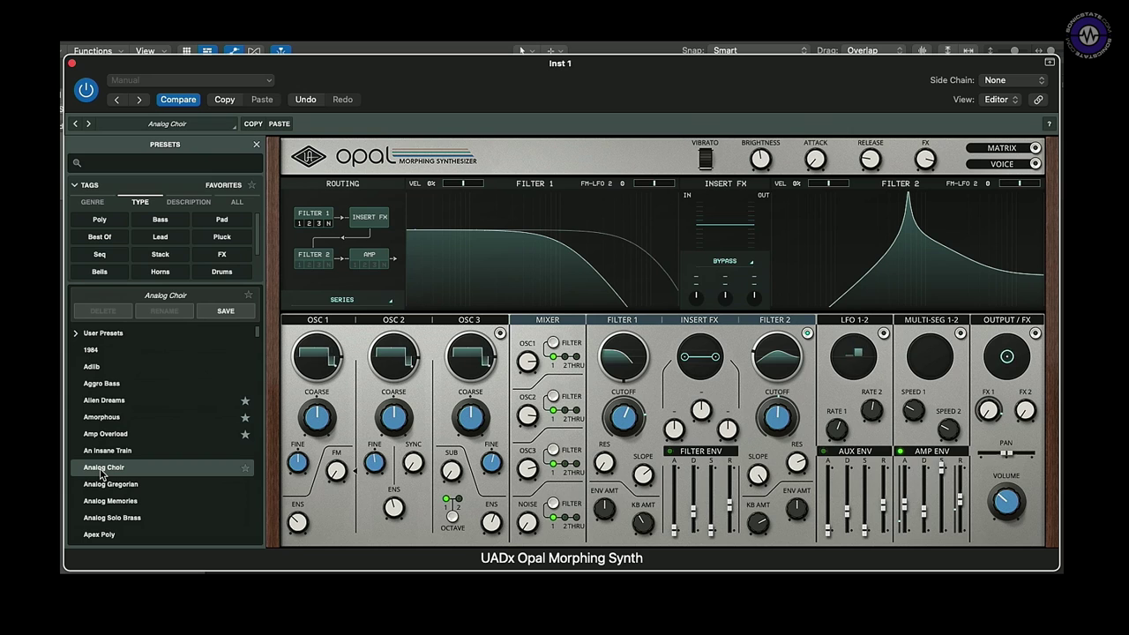
Step: Filter the presets by the Bass type and try Aggro Bass, Bass Jumper and Bassicus
click(165, 220)
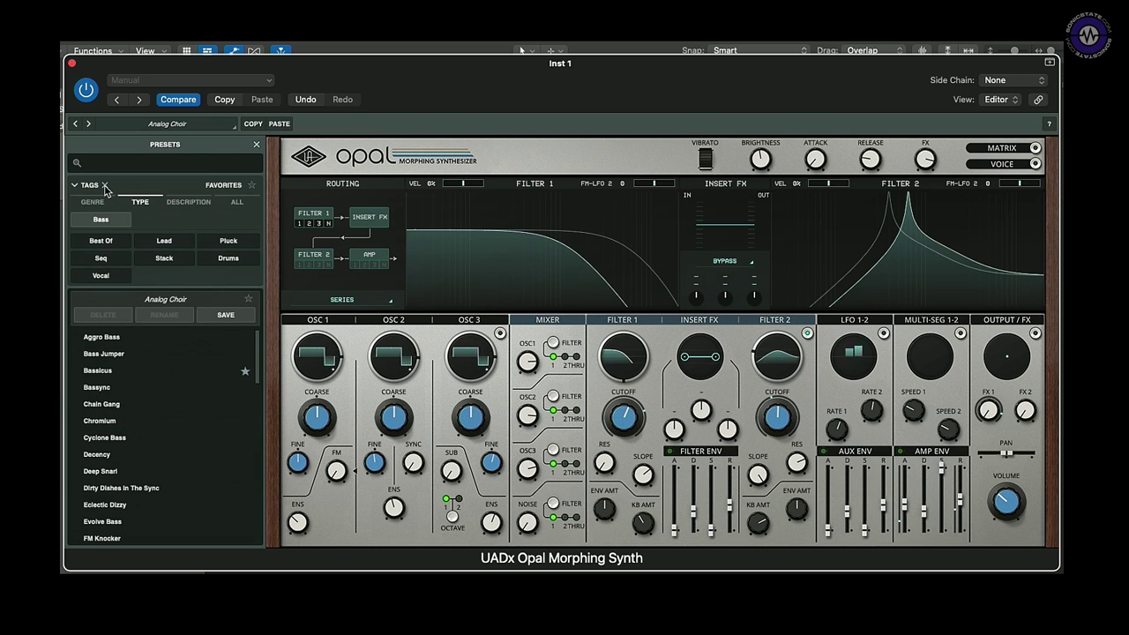
click(94, 337)
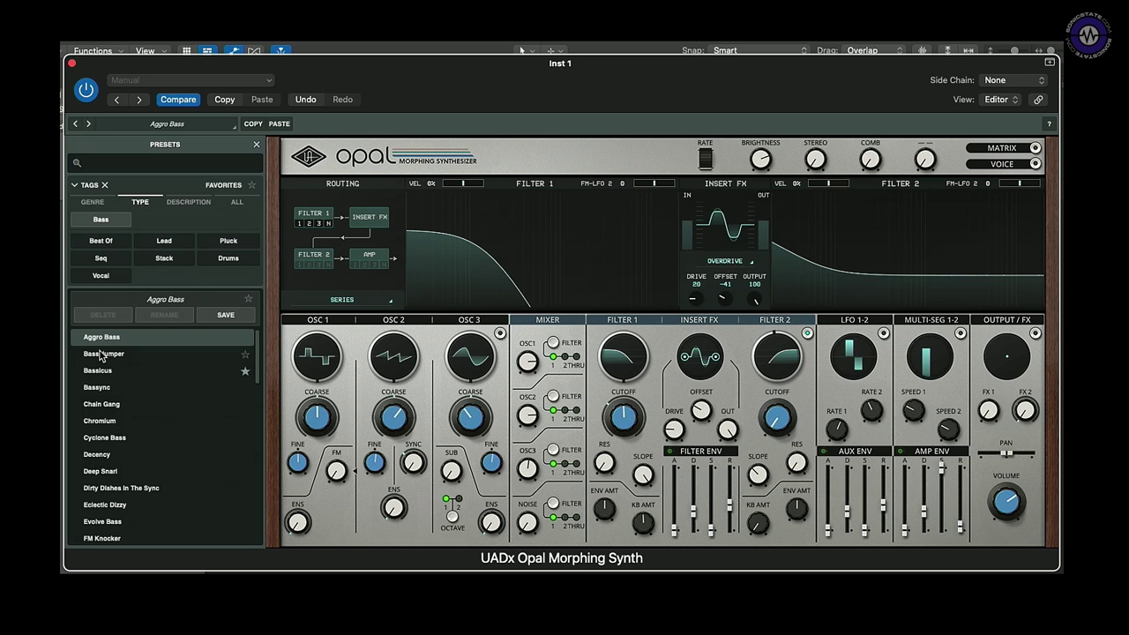
click(100, 355)
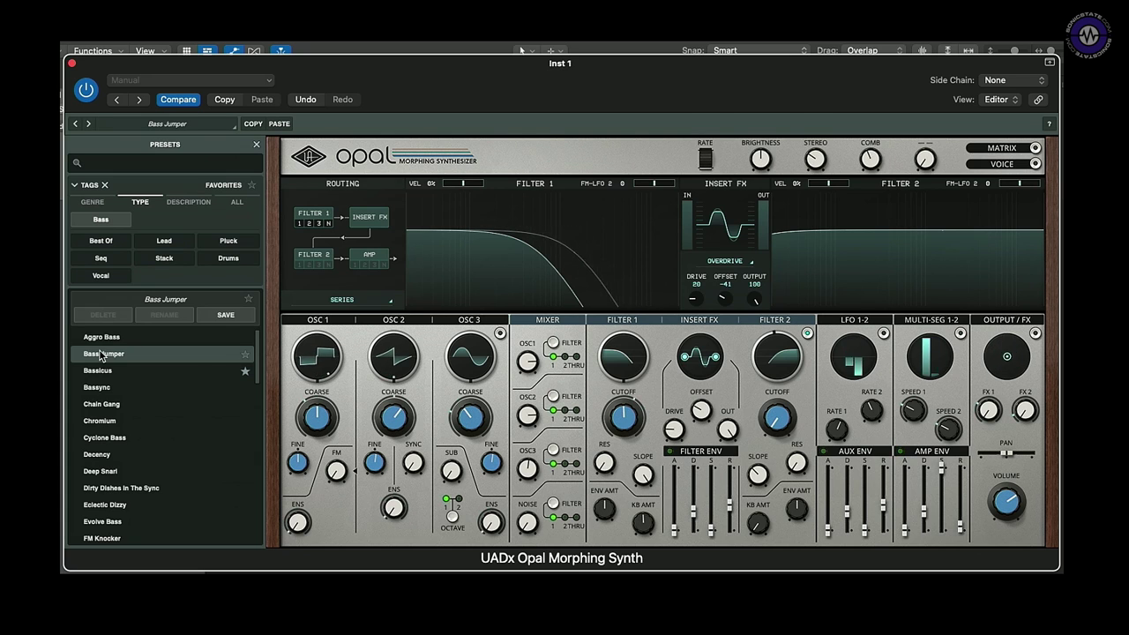
key(Down)
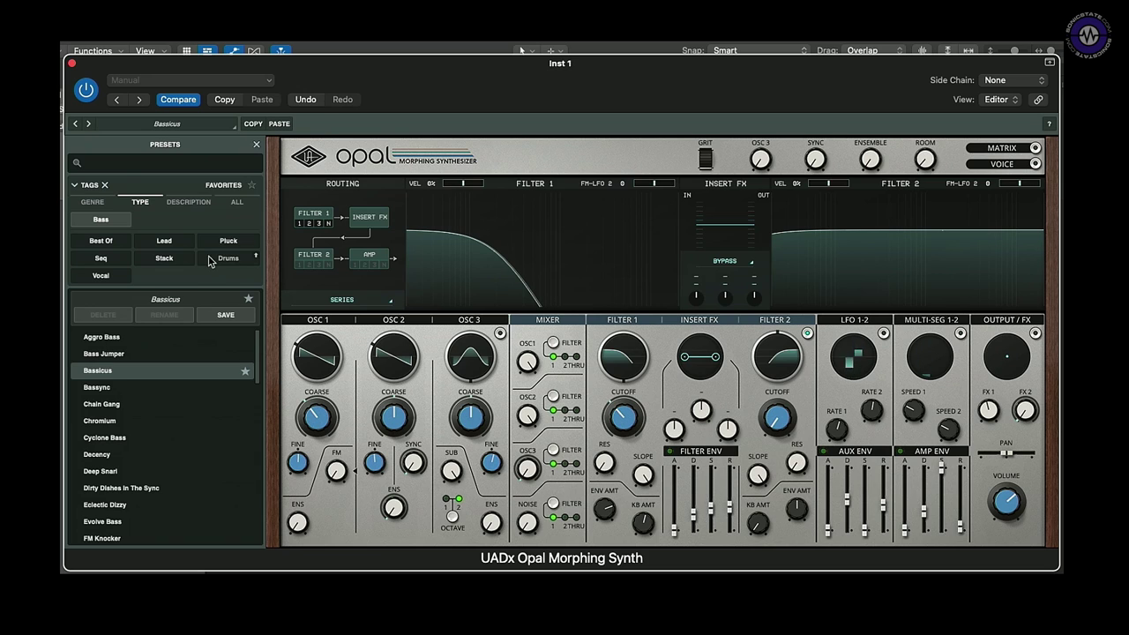
Step: Replace the Bass type filter in the preset browser with Pad, trying Seq on the way
click(100, 258)
click(112, 219)
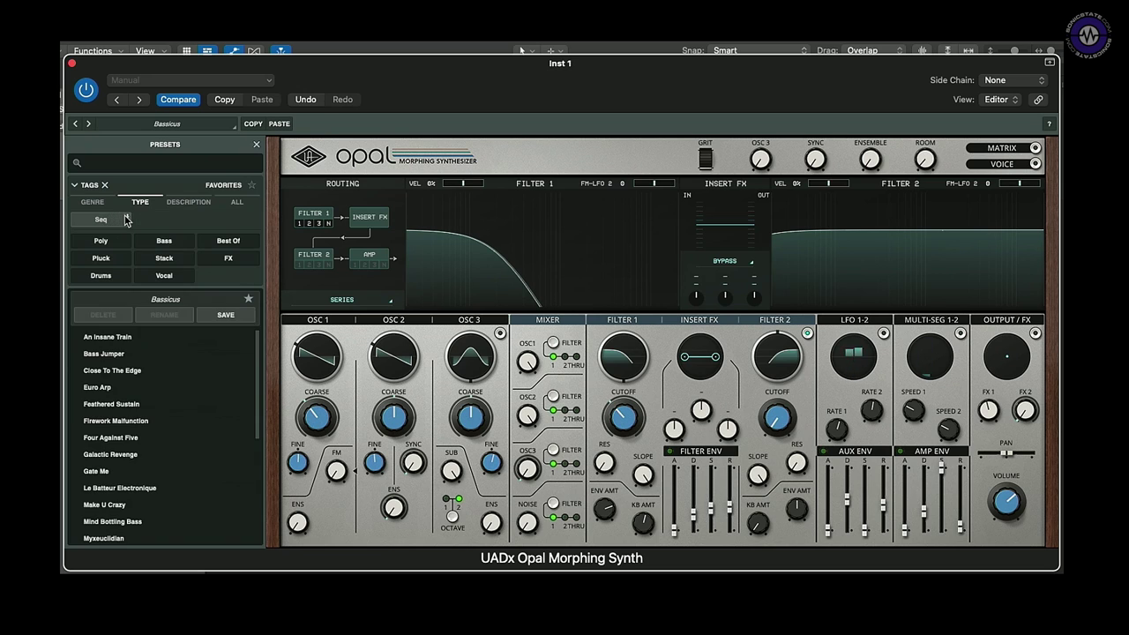
click(122, 220)
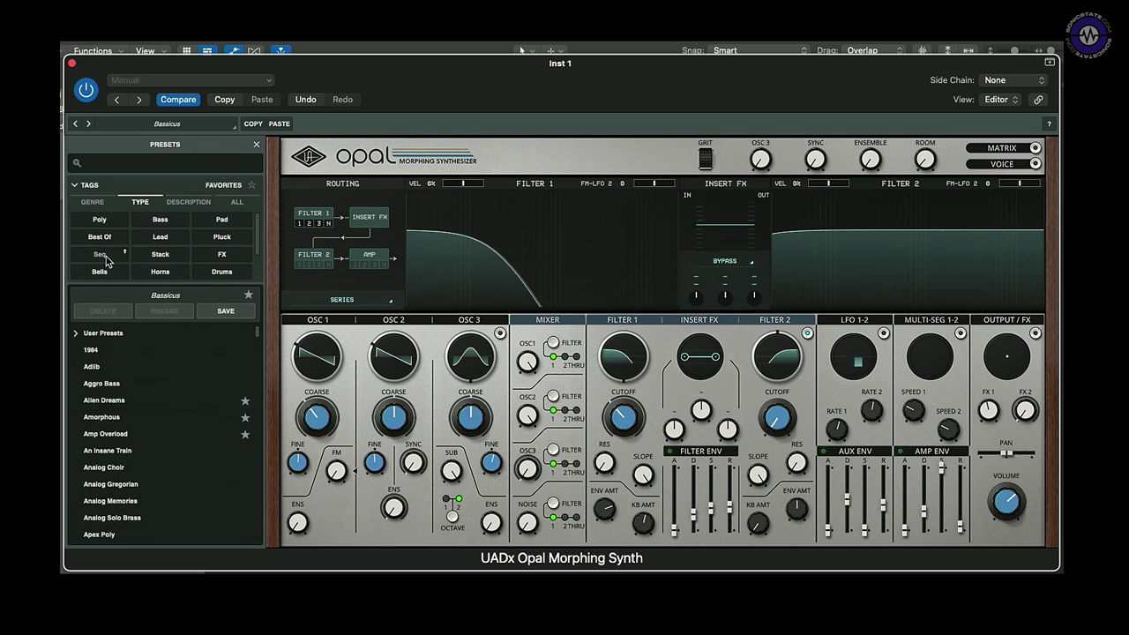
click(222, 220)
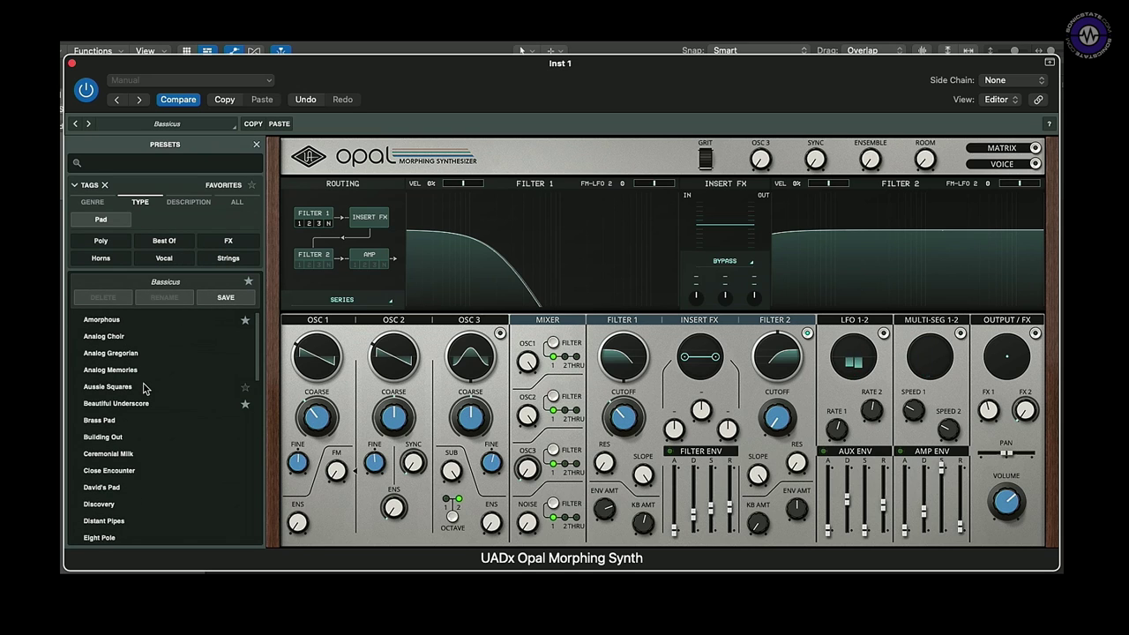
Step: Try the Ceremonial Milk and Close Encounter pad presets and look through Close Encounter's modulation matrix
click(120, 455)
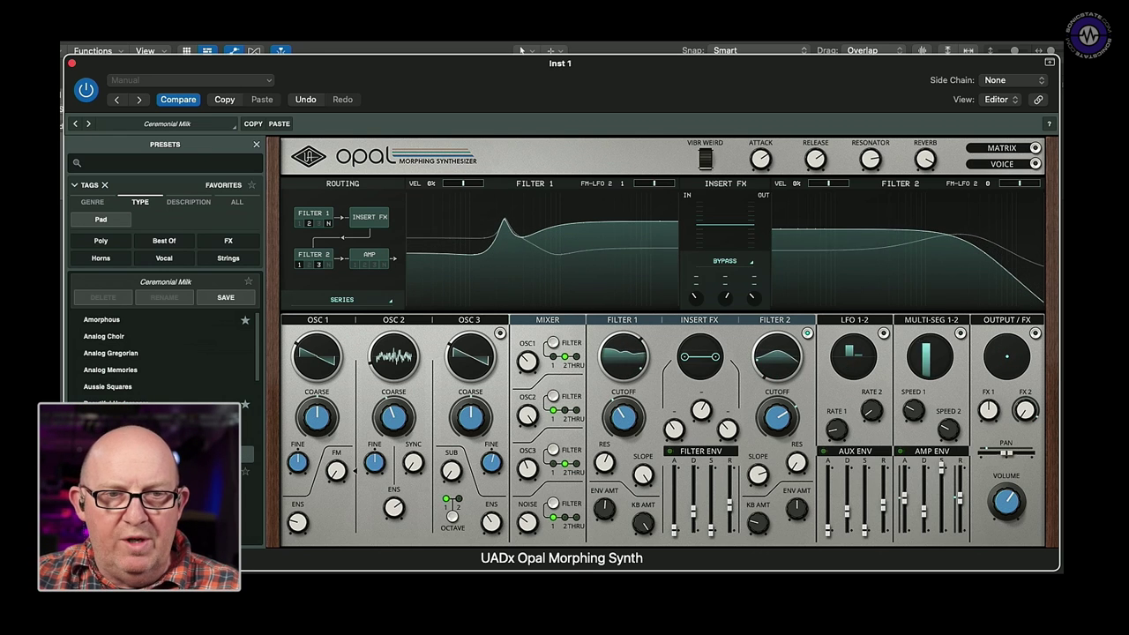
key(Down)
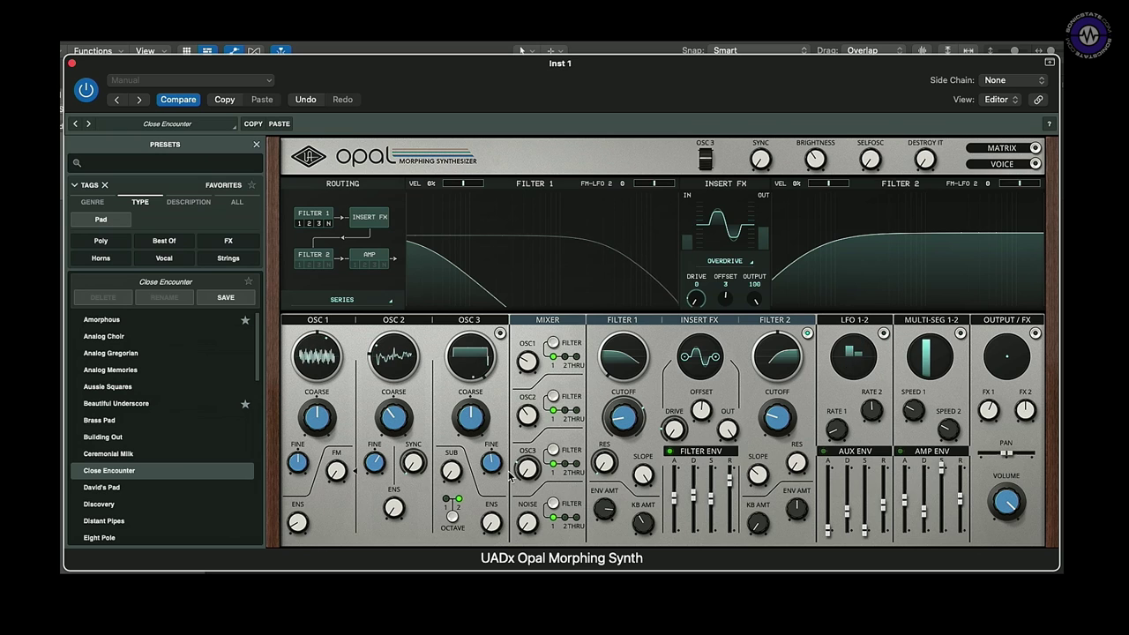
click(1002, 148)
scroll(897, 220, down, 3)
scroll(897, 221, up, 3)
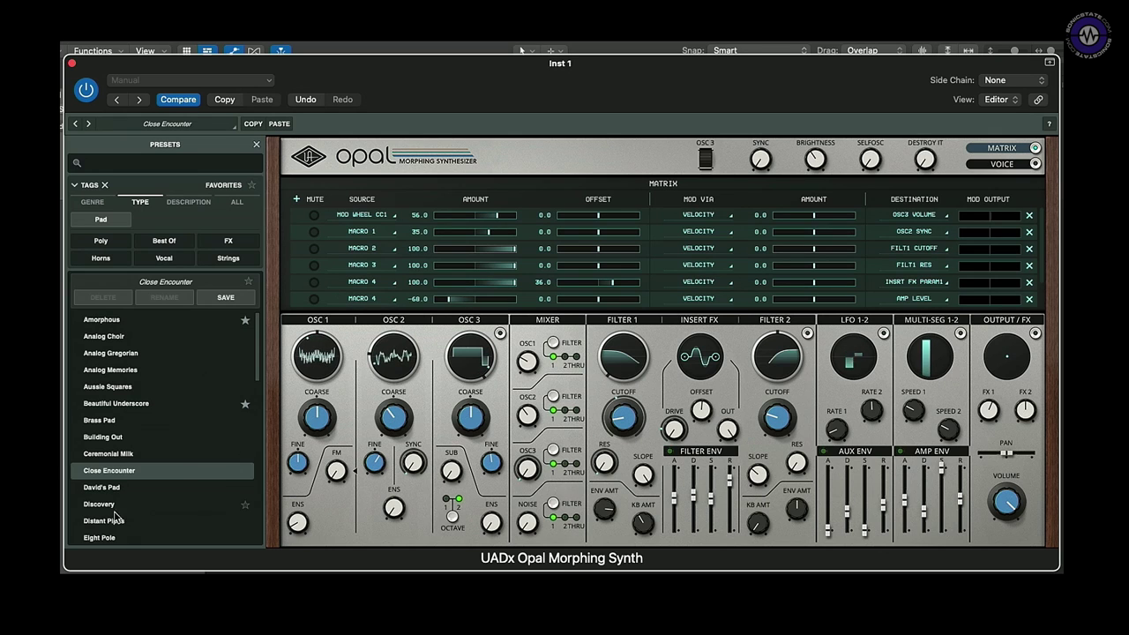
Step: Try the Distant Pipes preset, then load the Eight Pole pad preset
click(106, 522)
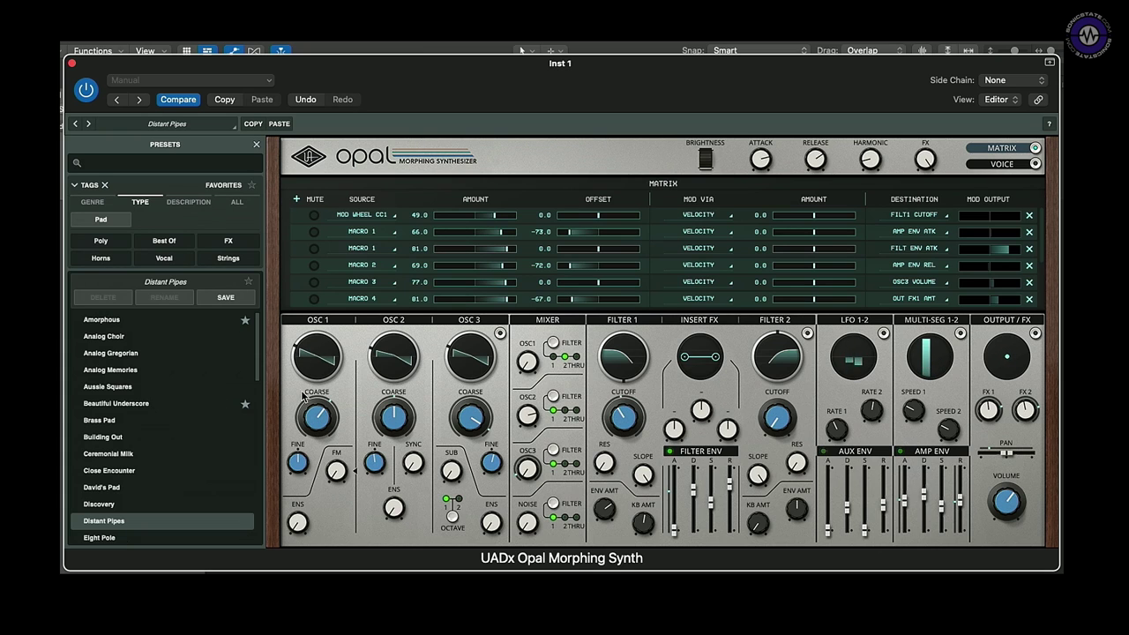
click(166, 539)
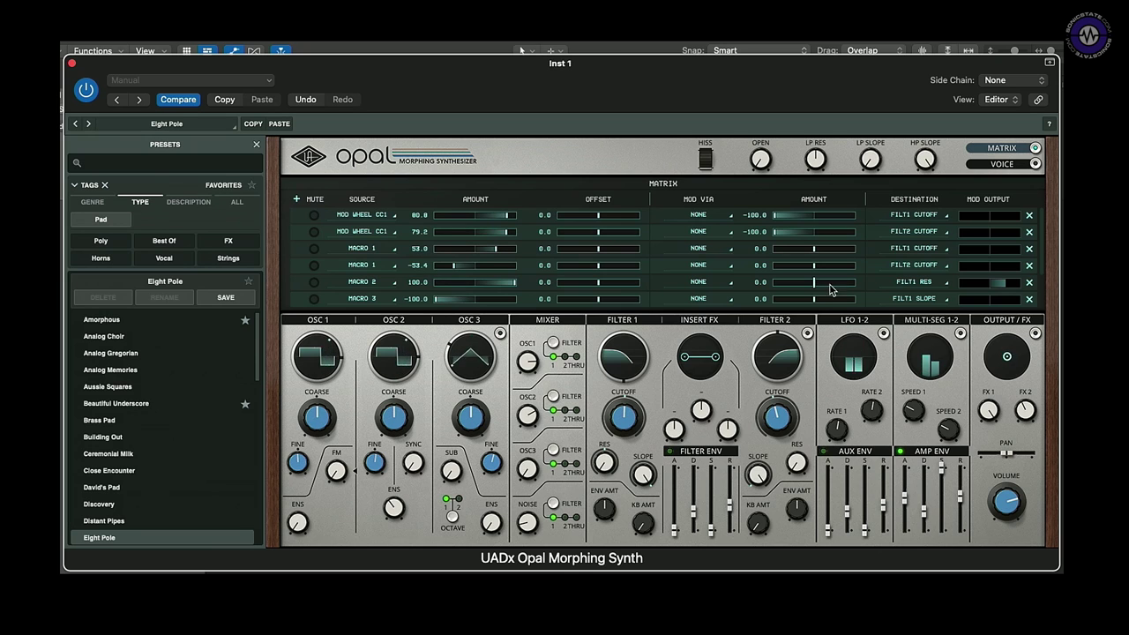
click(756, 353)
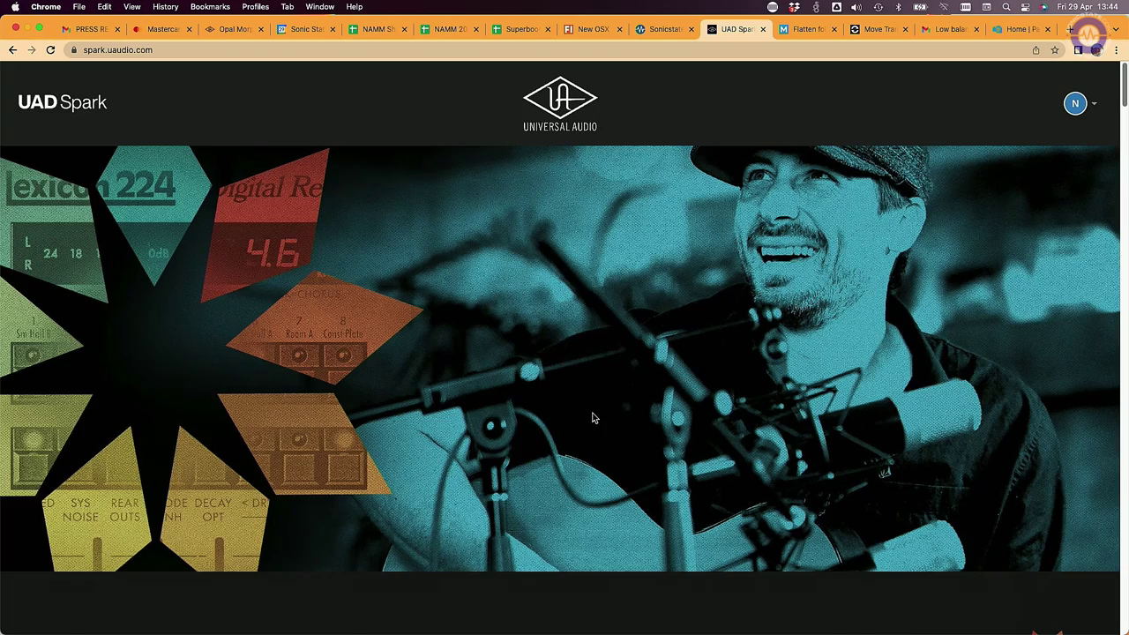
Step: Look through the UAD Spark web page in Chrome for the included effect plug-ins and instruments
scroll(649, 298, down, 5)
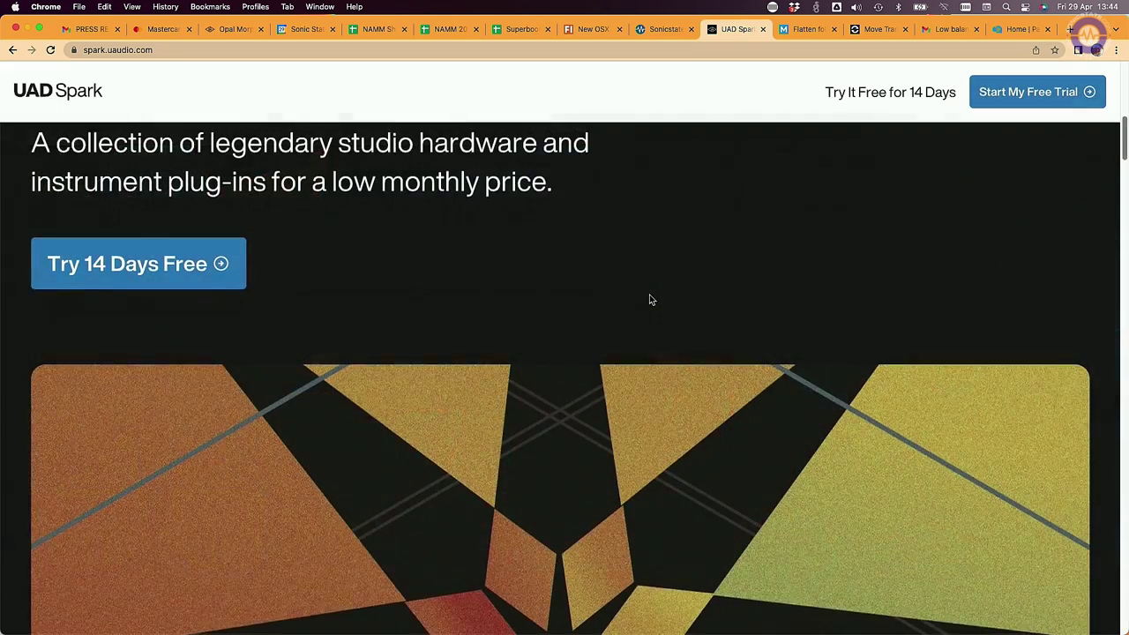
scroll(649, 298, down, 3)
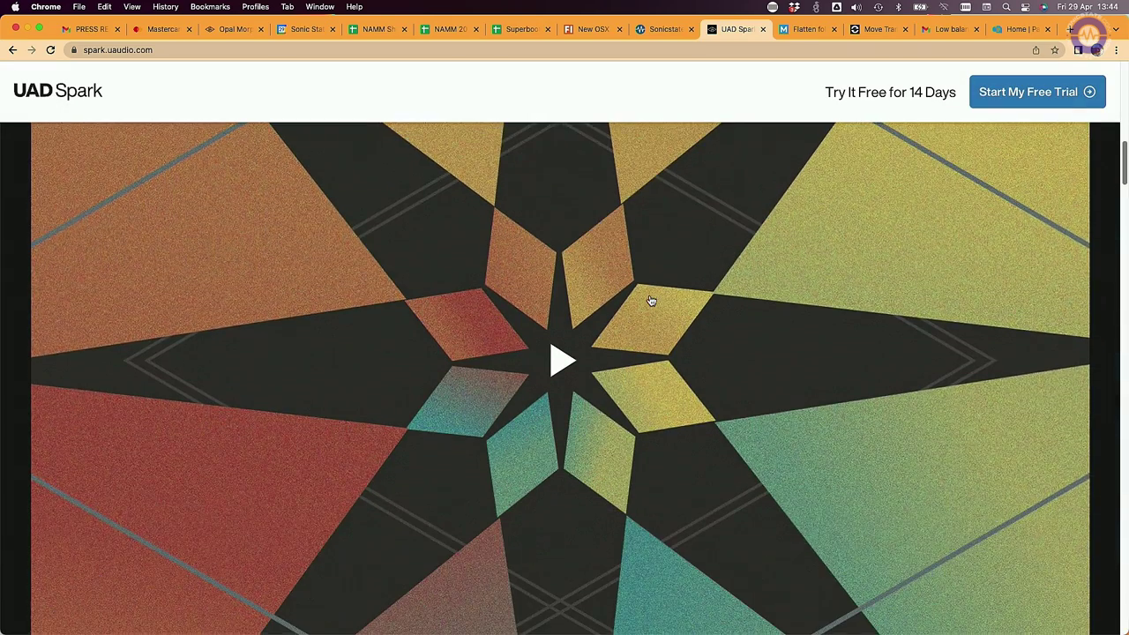
scroll(650, 302, down, 10)
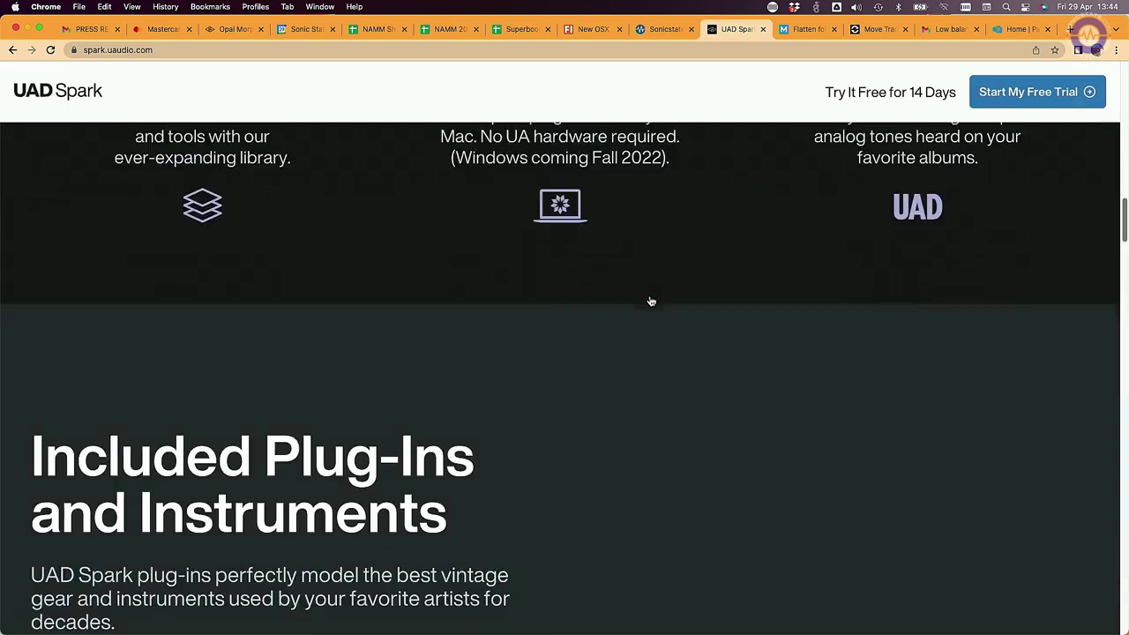
scroll(650, 302, down, 8)
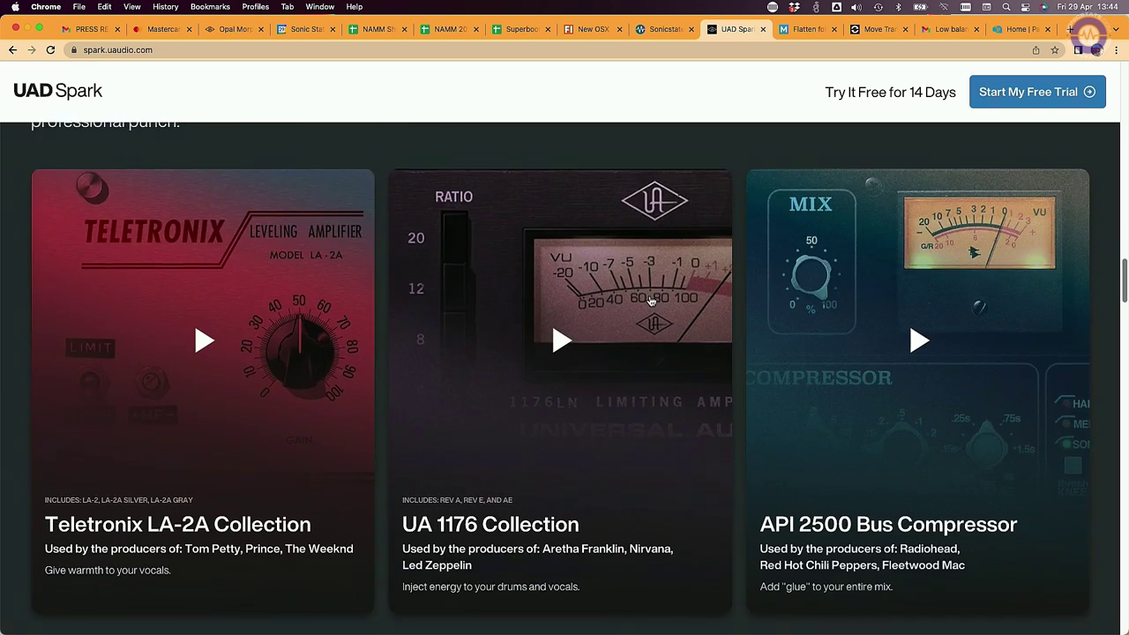
scroll(650, 302, down, 6)
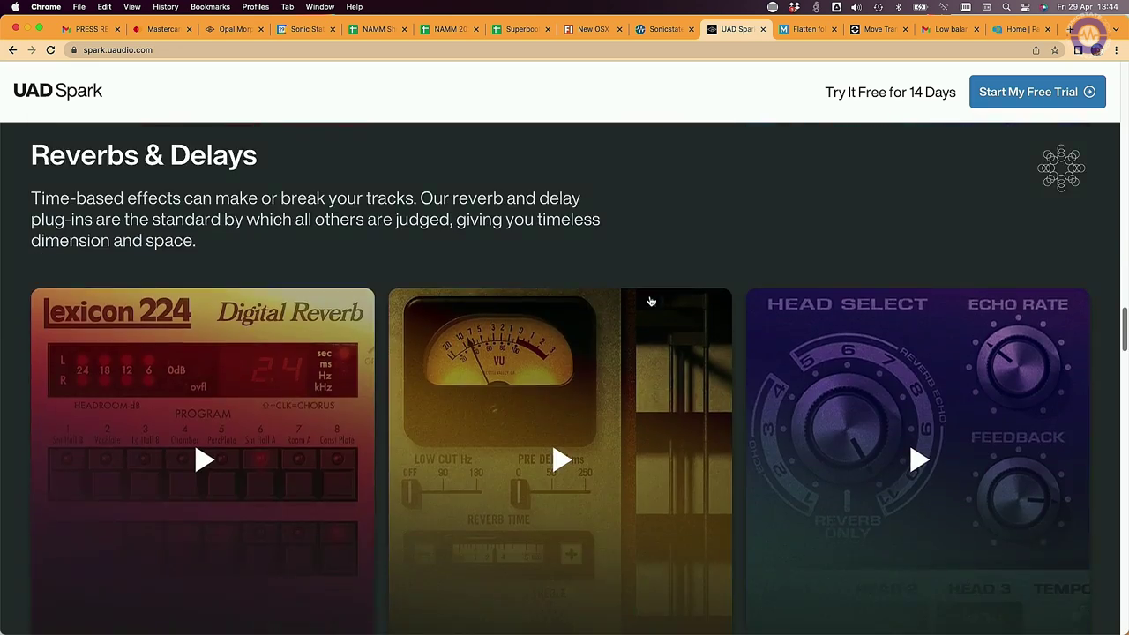
scroll(650, 302, down, 8)
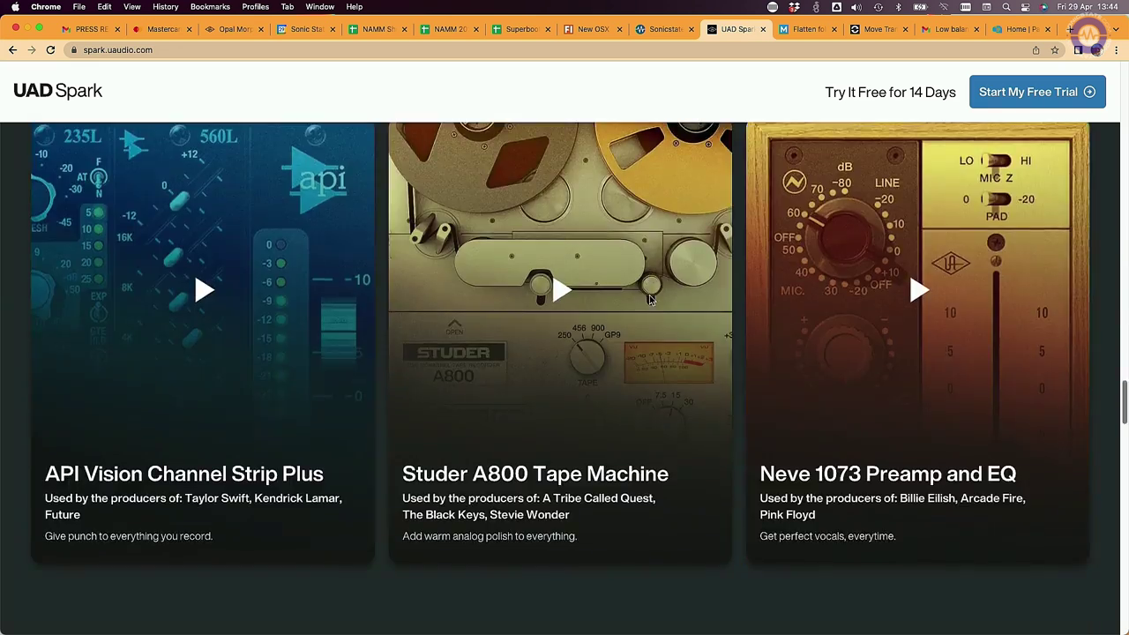
scroll(649, 300, down, 6)
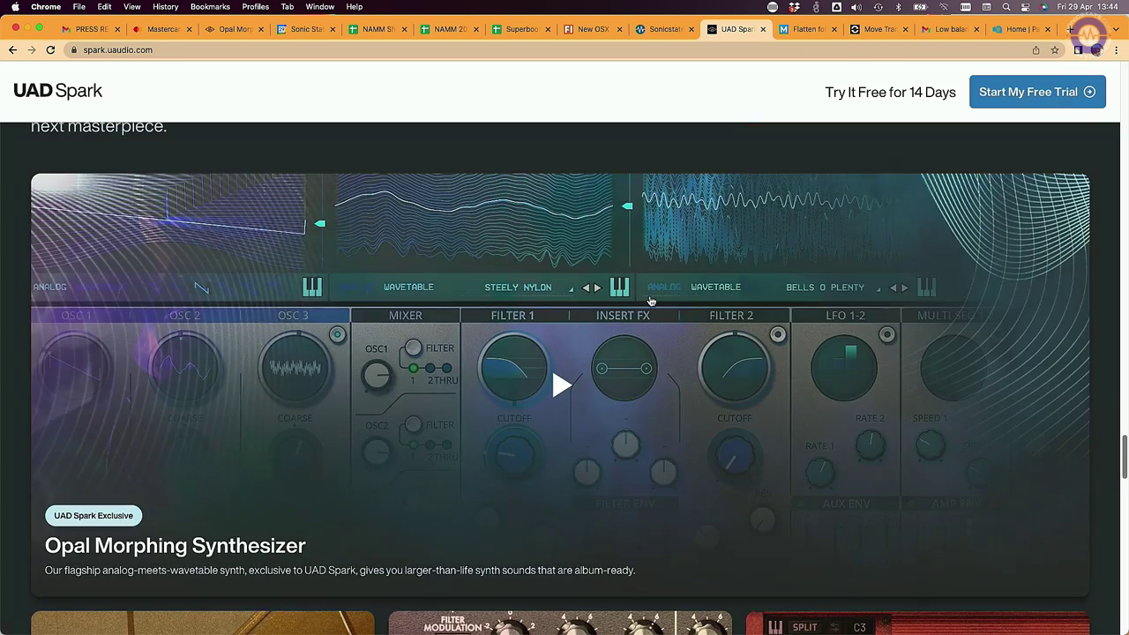
scroll(650, 301, down, 1)
scroll(650, 301, down, 5)
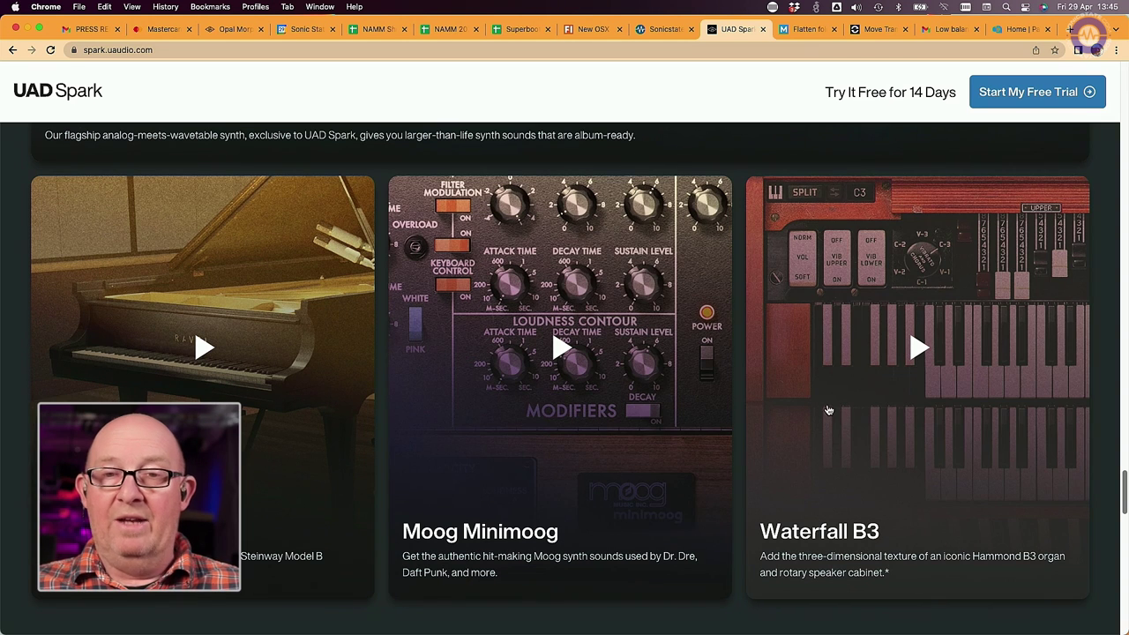
scroll(856, 414, down, 1)
scroll(856, 414, up, 2)
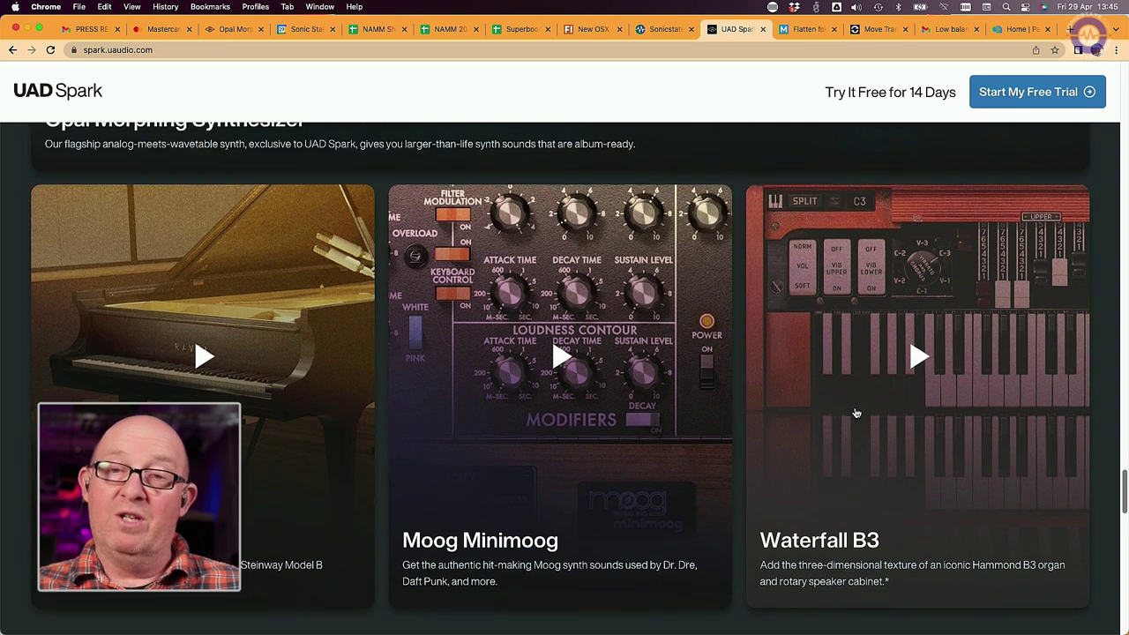